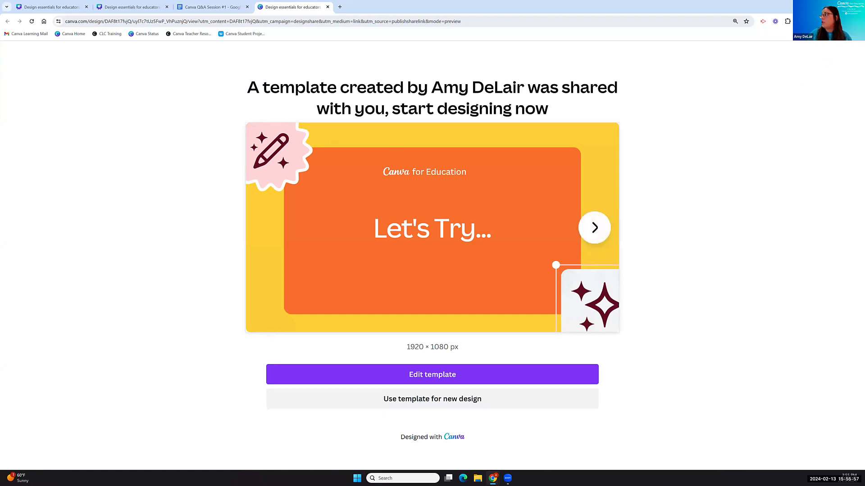
- Enlarge the page zoom and create a new design from the shared "Let's Try..." template
{"action": "left_click", "coordinate": [856, 21]}
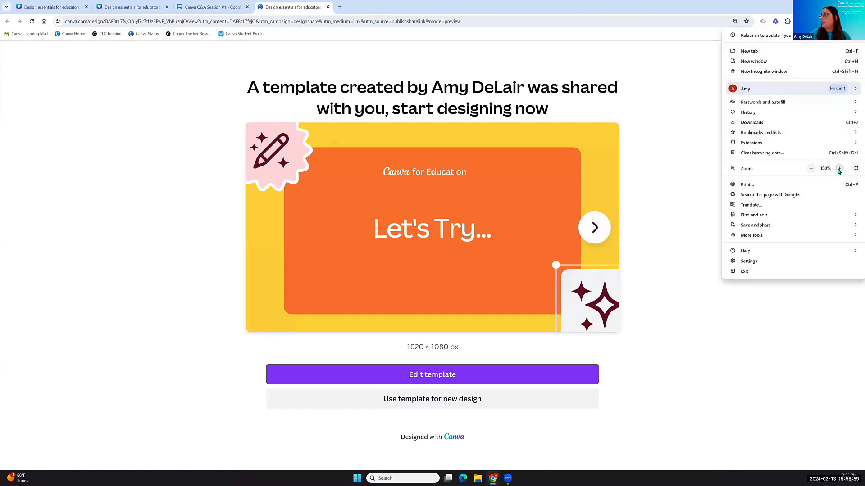
{"action": "left_click", "coordinate": [839, 169]}
{"action": "left_click", "coordinate": [262, 294]}
{"action": "scroll", "coordinate": [261, 294], "scroll_direction": "down", "scroll_amount": 3}
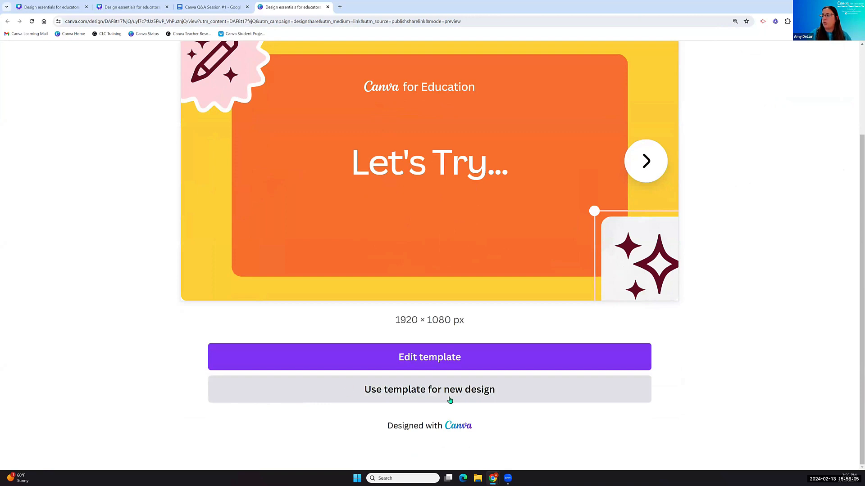
{"action": "left_click", "coordinate": [426, 398]}
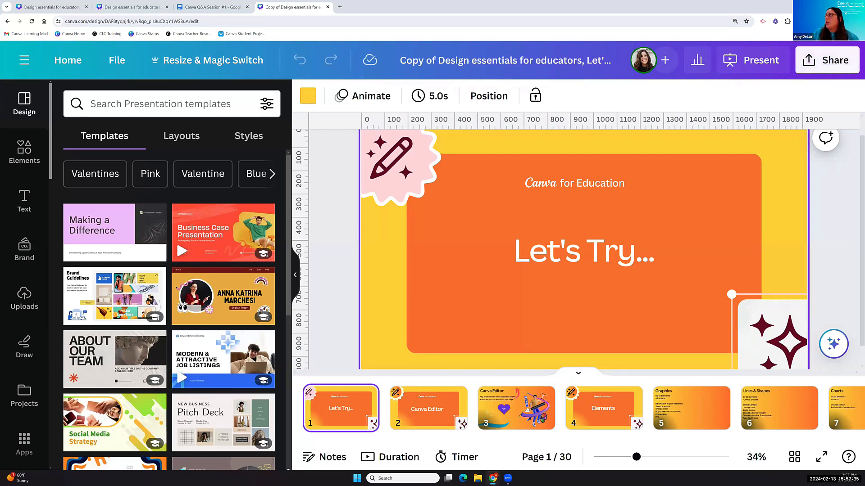
- Snap the browser window to one half of the desktop and maximize it again
{"action": "mouse_move", "coordinate": [834, 6]}
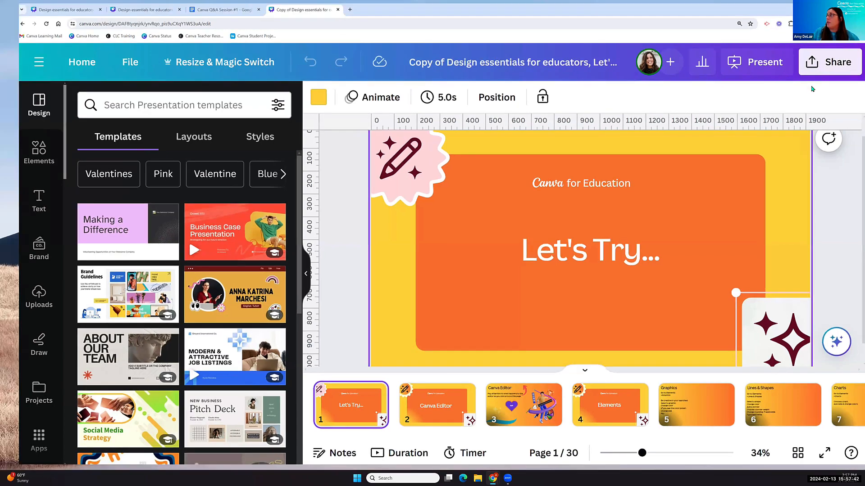
{"action": "left_click", "coordinate": [834, 6]}
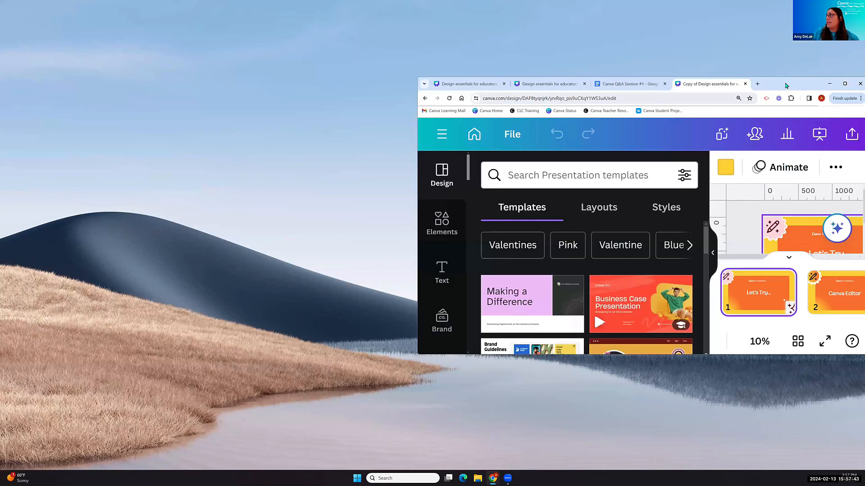
{"action": "left_click", "coordinate": [790, 85]}
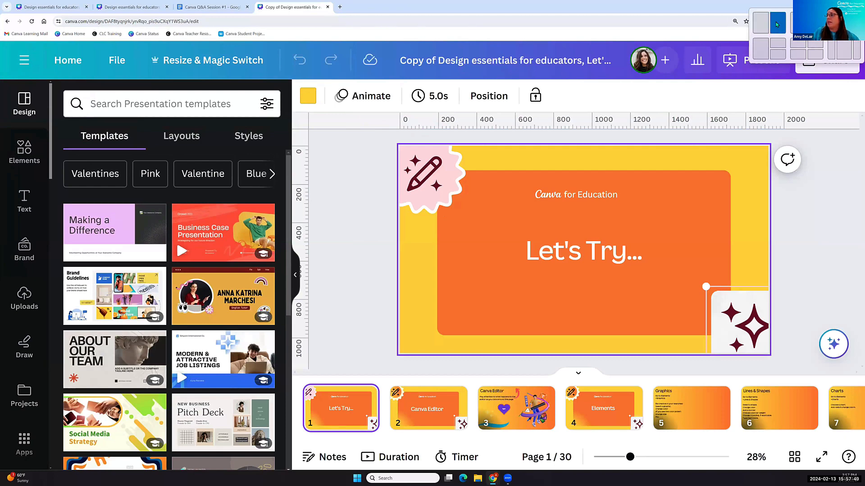
{"action": "left_click", "coordinate": [777, 24]}
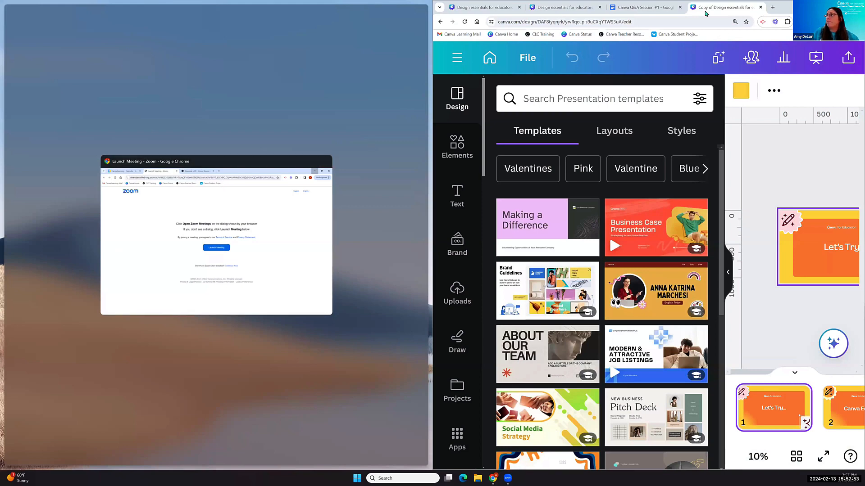
{"action": "left_click", "coordinate": [420, 5]}
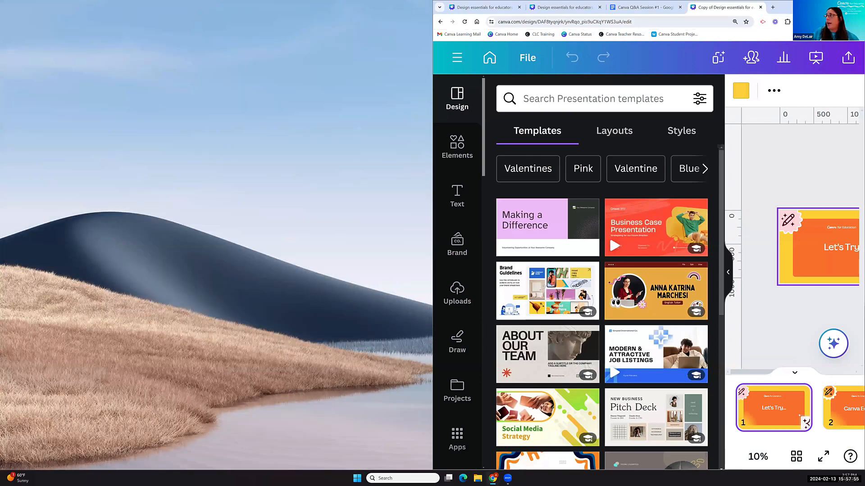
{"action": "key", "text": "super+Up"}
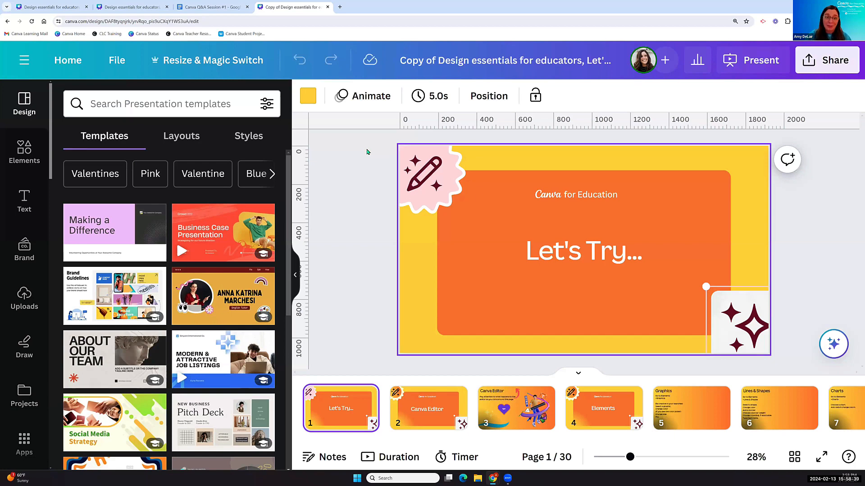
{"action": "left_click", "coordinate": [418, 67]}
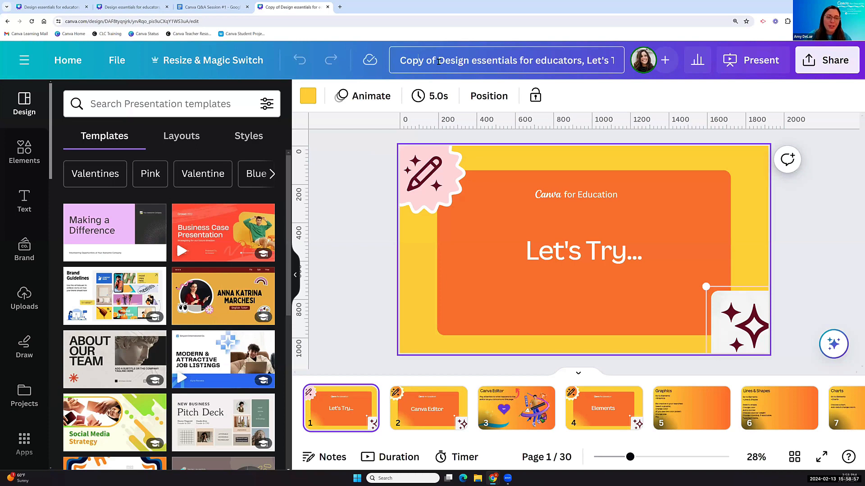
{"action": "left_click", "coordinate": [402, 61]}
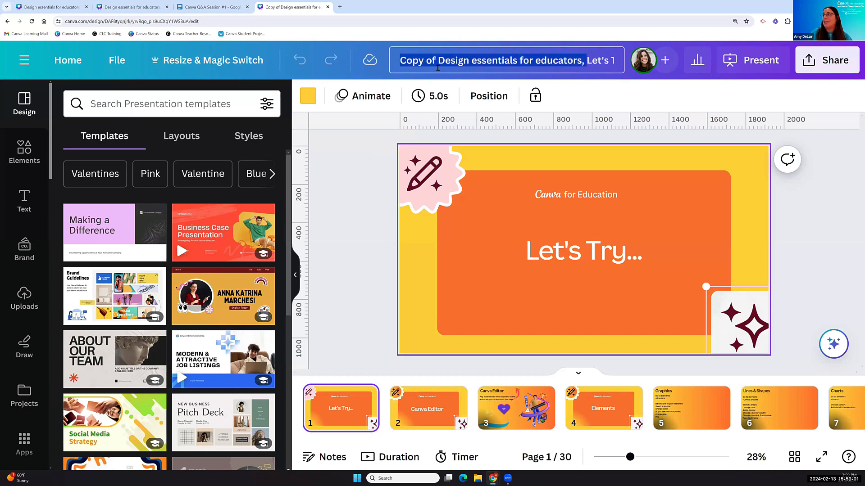
{"action": "key", "text": "Left"}
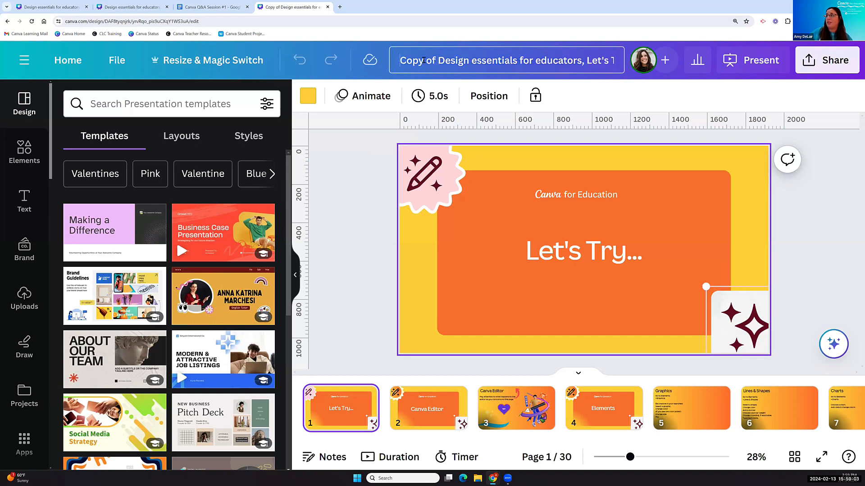
{"action": "key", "text": "shift+End"}
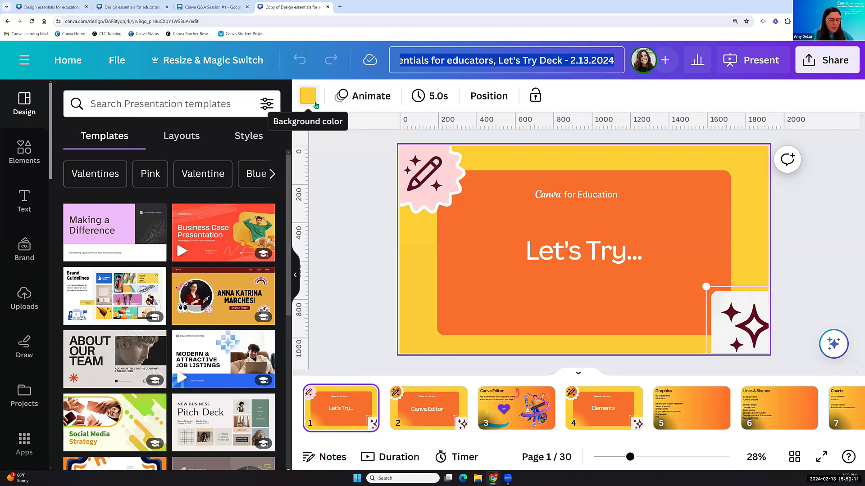
- Rename the copied design as "Rename this something you'll remember"
{"action": "left_click", "coordinate": [118, 58]}
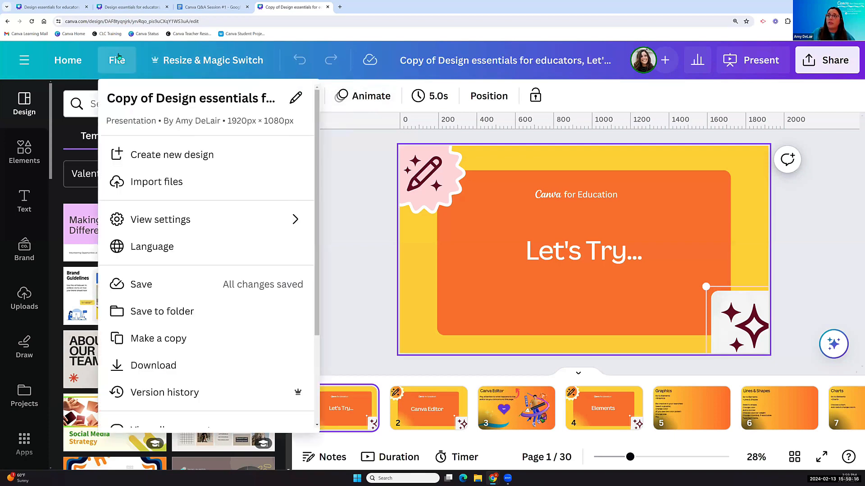
{"action": "left_click", "coordinate": [116, 98]}
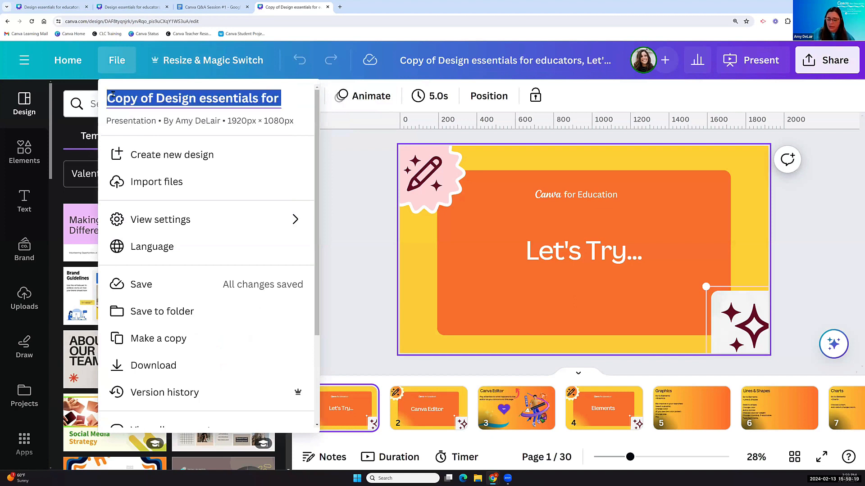
{"action": "key", "text": "BackSpace"}
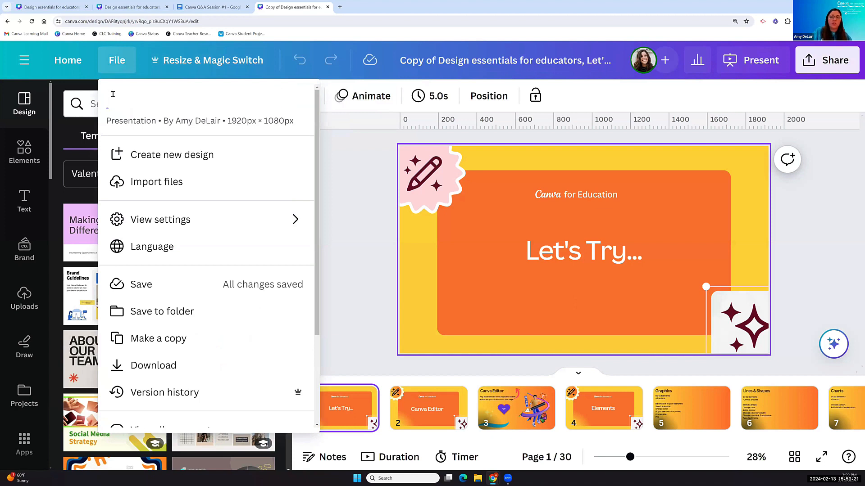
{"action": "type", "text": "T"}
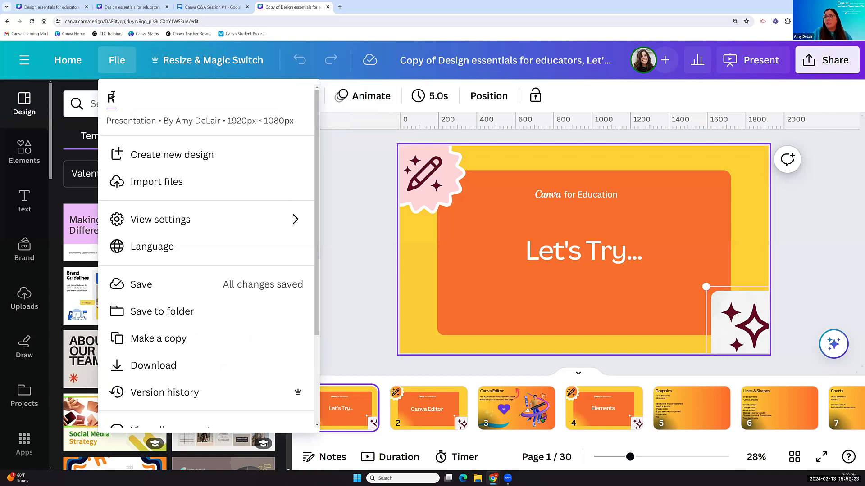
{"action": "key", "text": "BackSpace"}
{"action": "type", "text": "Rename this s"}
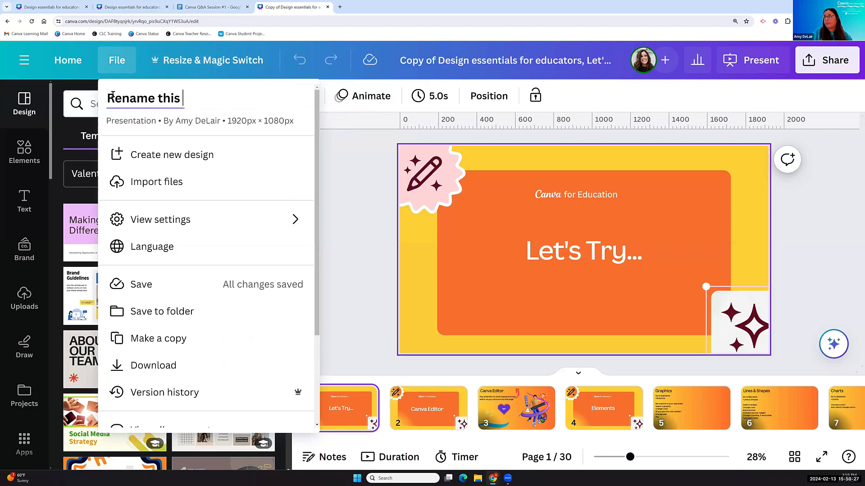
{"action": "type", "text": "omething you'll remember"}
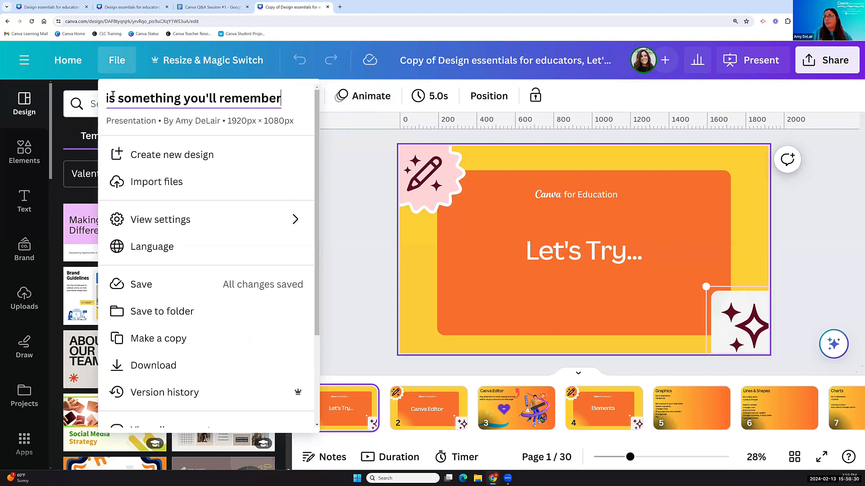
{"action": "key", "text": "Return"}
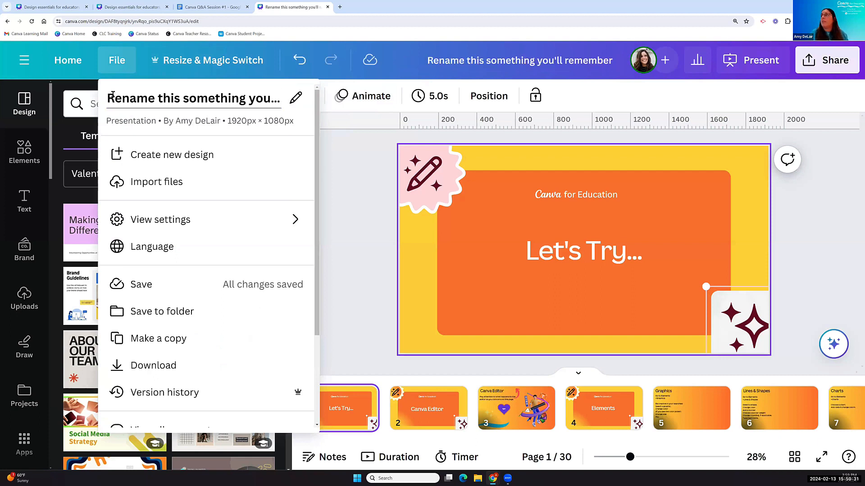
{"action": "left_click", "coordinate": [334, 206]}
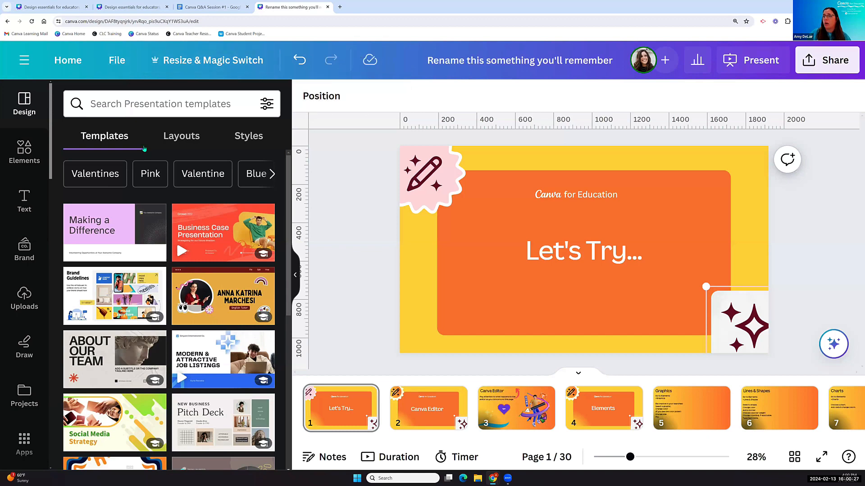
- Go to the home page and reopen the renamed presentation from the recent designs
{"action": "left_click", "coordinate": [68, 61]}
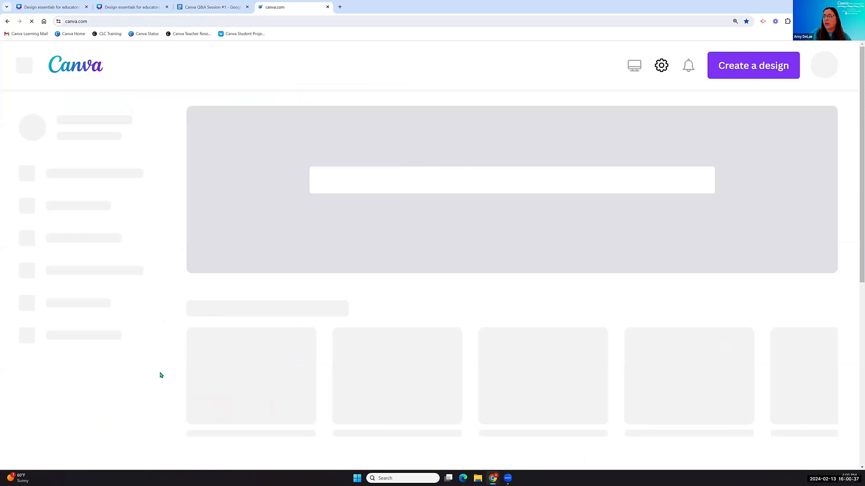
{"action": "scroll", "coordinate": [315, 396], "scroll_direction": "down", "scroll_amount": 3}
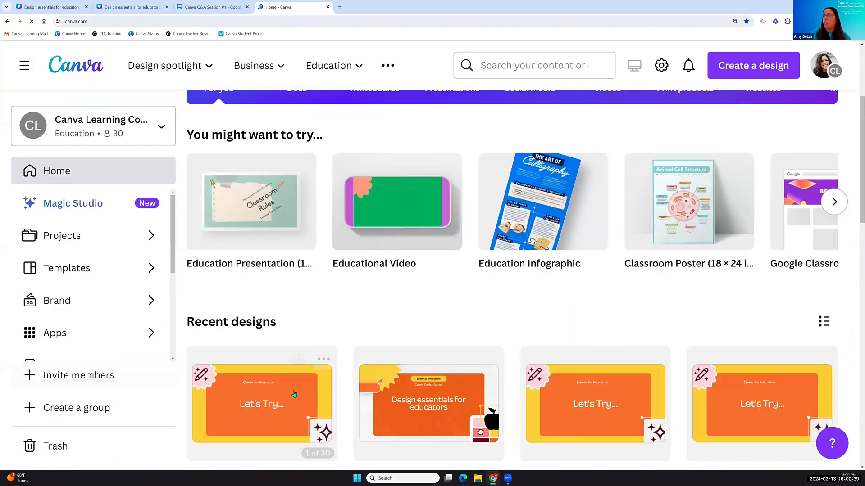
{"action": "scroll", "coordinate": [250, 341], "scroll_direction": "down", "scroll_amount": 2}
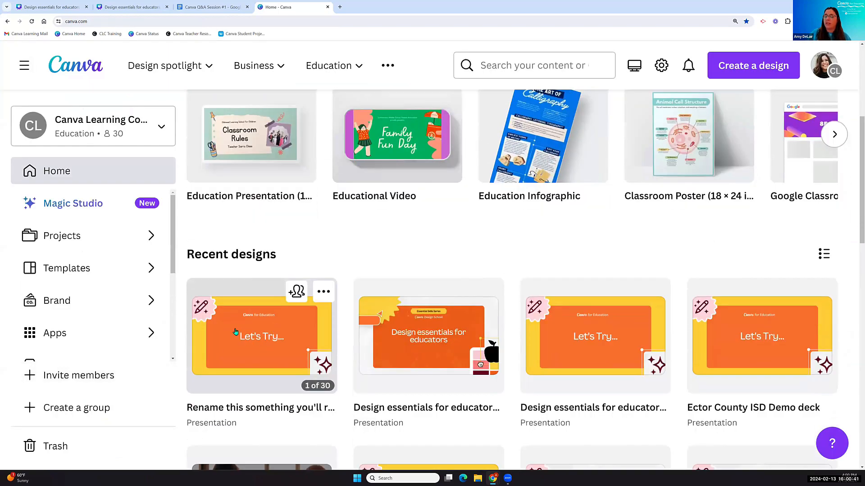
{"action": "left_click", "coordinate": [237, 332]}
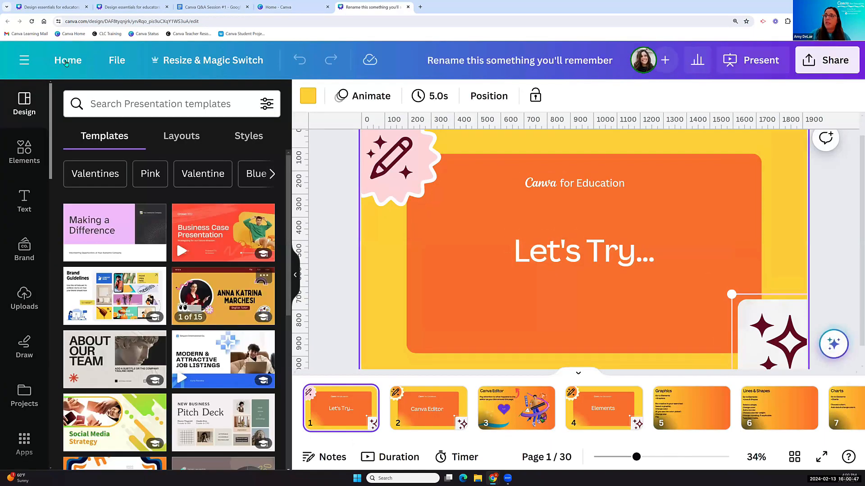
- Examine the design's version history and close it
{"action": "left_click", "coordinate": [114, 63]}
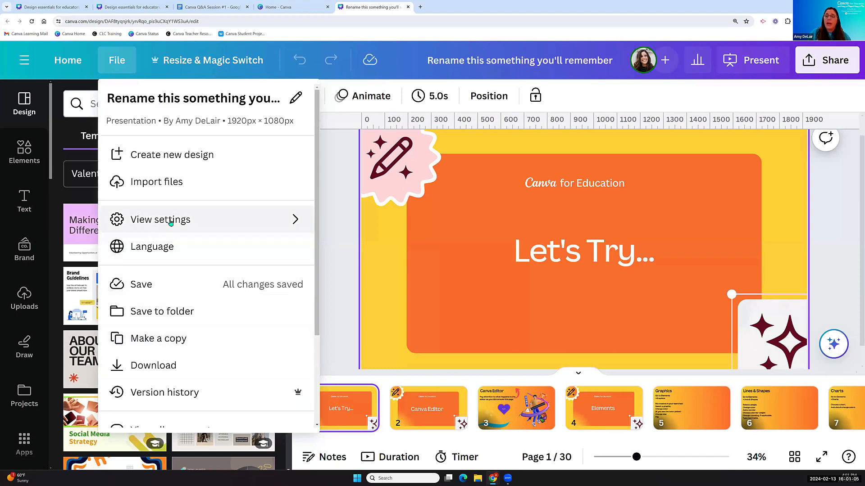
{"action": "mouse_move", "coordinate": [181, 221]}
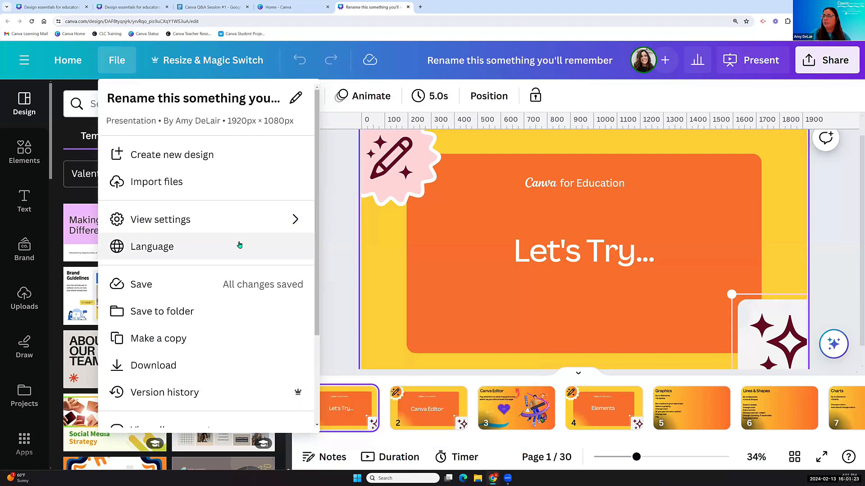
{"action": "scroll", "coordinate": [238, 244], "scroll_direction": "down", "scroll_amount": 3}
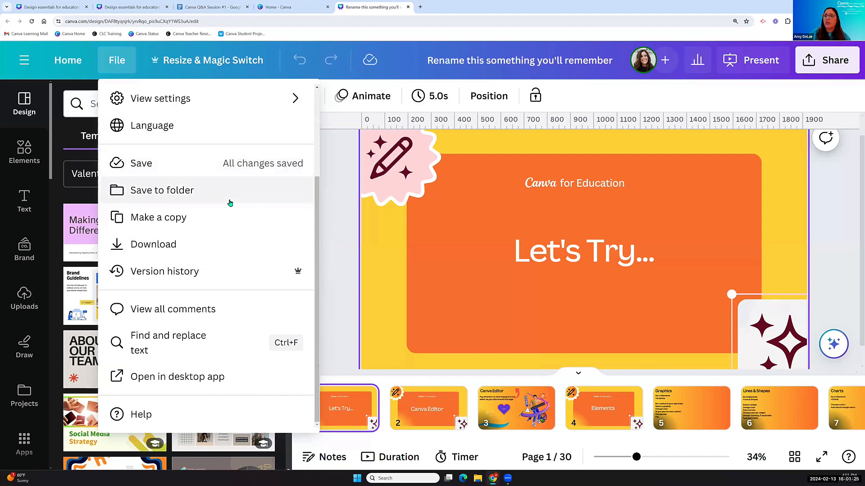
{"action": "left_click", "coordinate": [180, 273]}
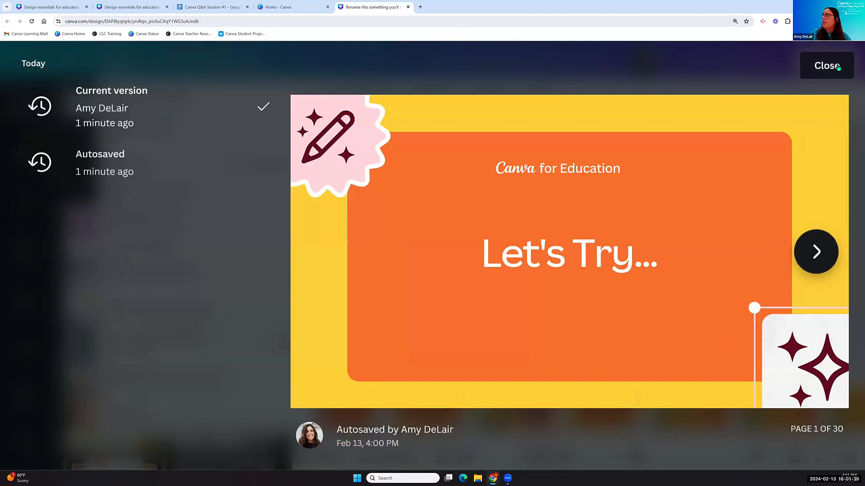
{"action": "left_click", "coordinate": [838, 67]}
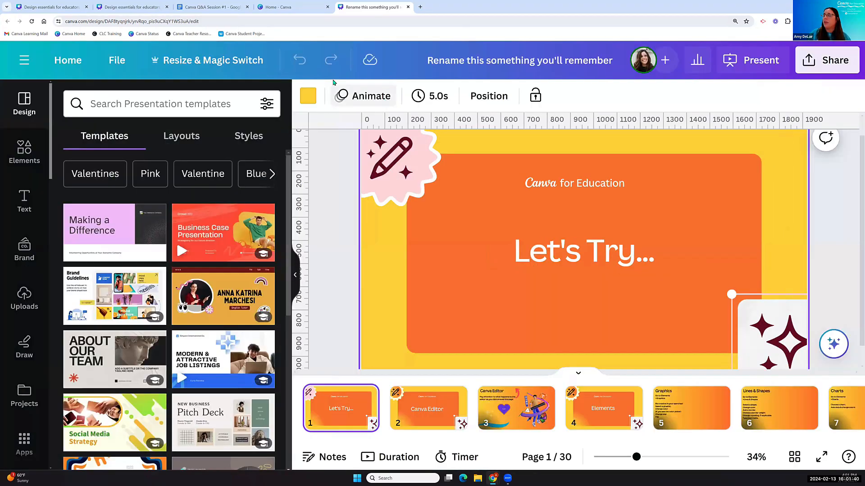
- Examine the file options and the resize and Magic Switch options, searching the resize formats for "flyer"
{"action": "left_click", "coordinate": [117, 55]}
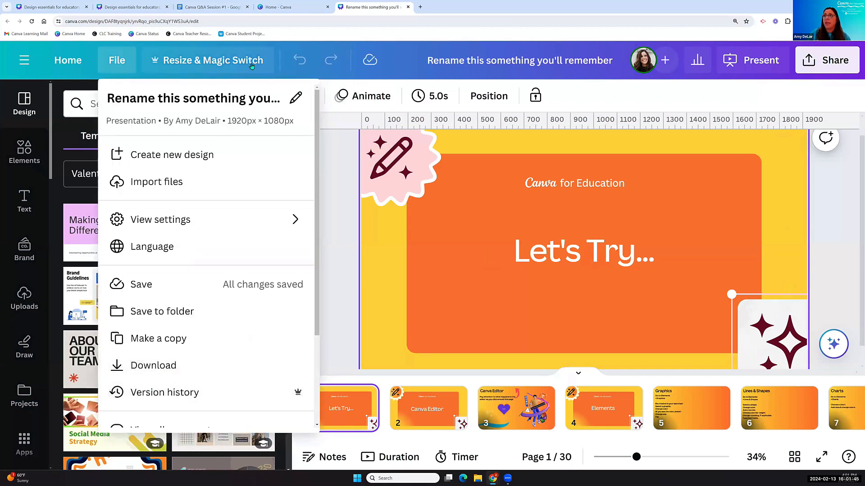
{"action": "left_click", "coordinate": [216, 68]}
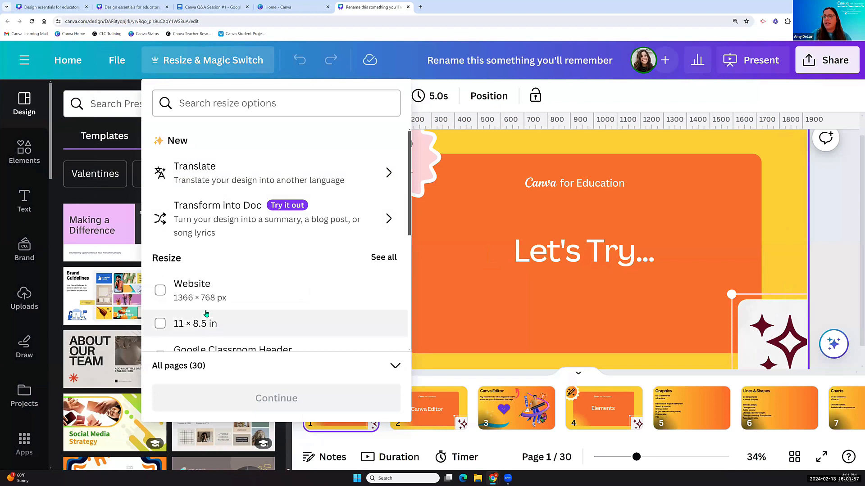
{"action": "scroll", "coordinate": [204, 331], "scroll_direction": "down", "scroll_amount": 3}
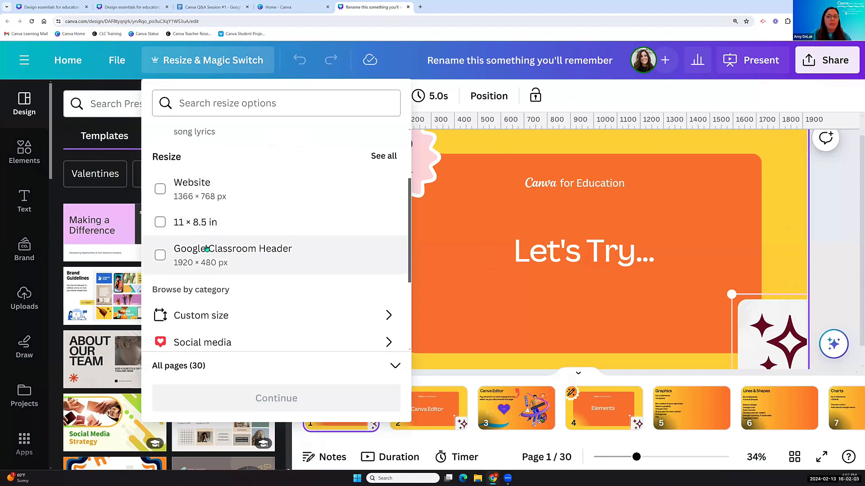
{"action": "scroll", "coordinate": [207, 249], "scroll_direction": "up", "scroll_amount": 3}
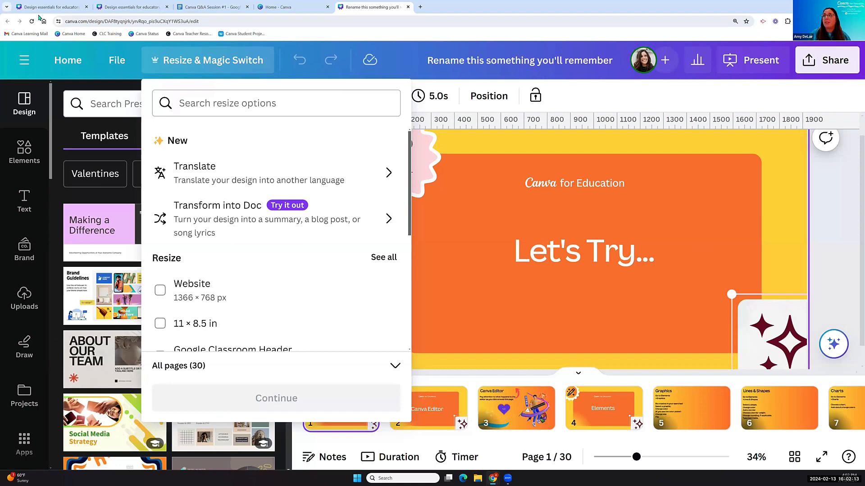
{"action": "left_click", "coordinate": [186, 103]}
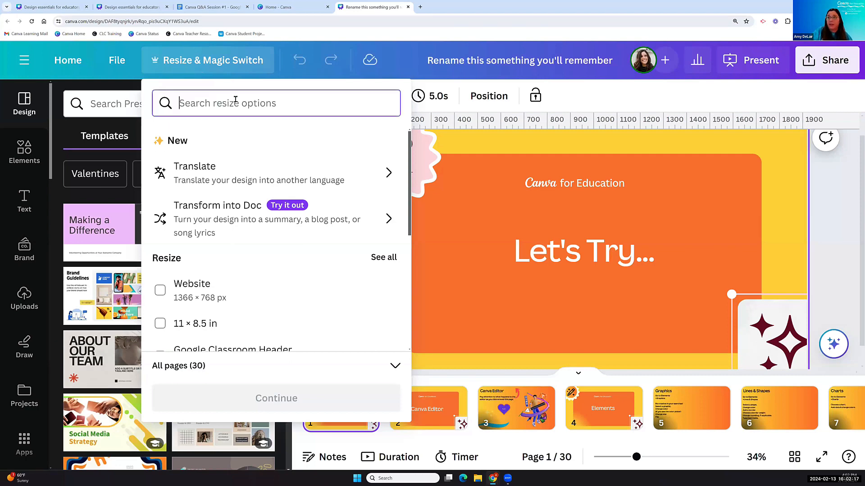
{"action": "type", "text": "flyer"}
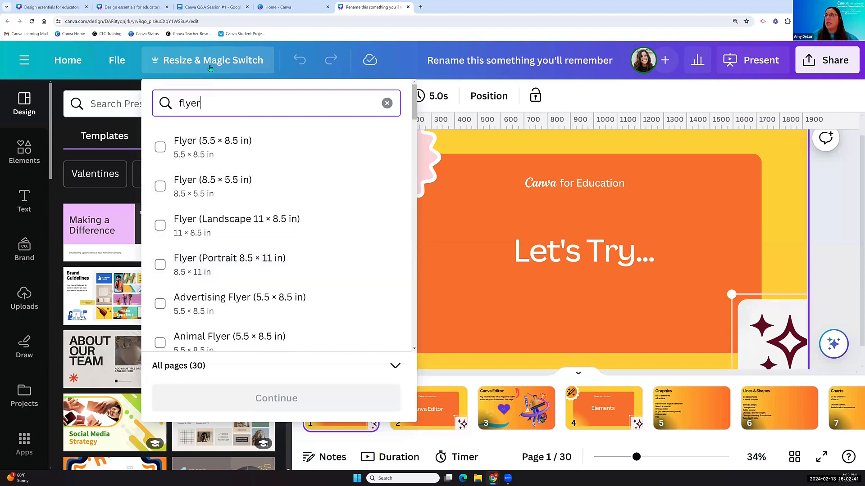
{"action": "left_click", "coordinate": [116, 60]}
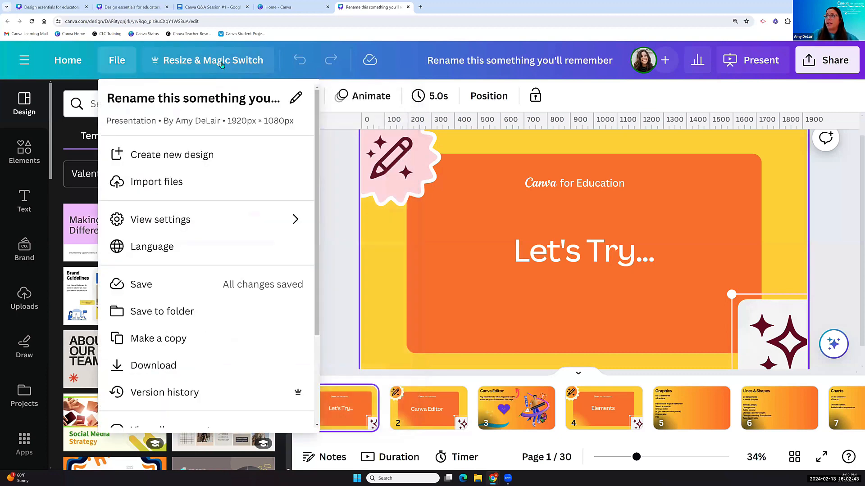
{"action": "left_click", "coordinate": [222, 64]}
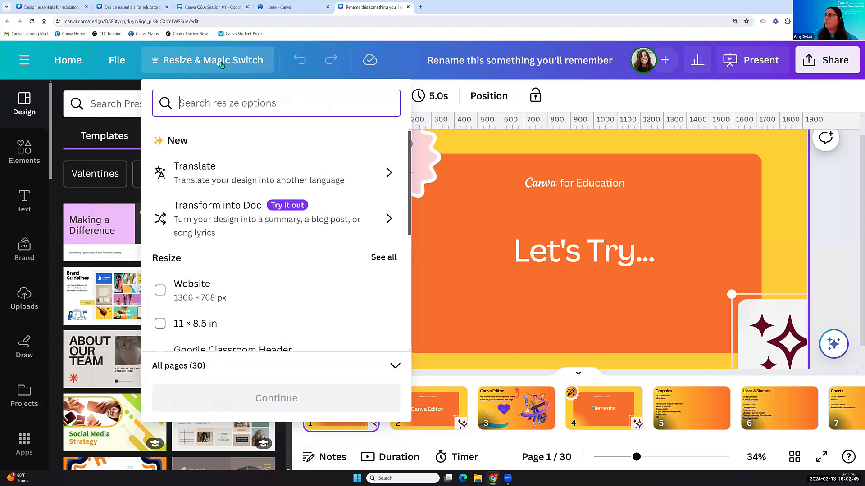
{"action": "left_click", "coordinate": [399, 72]}
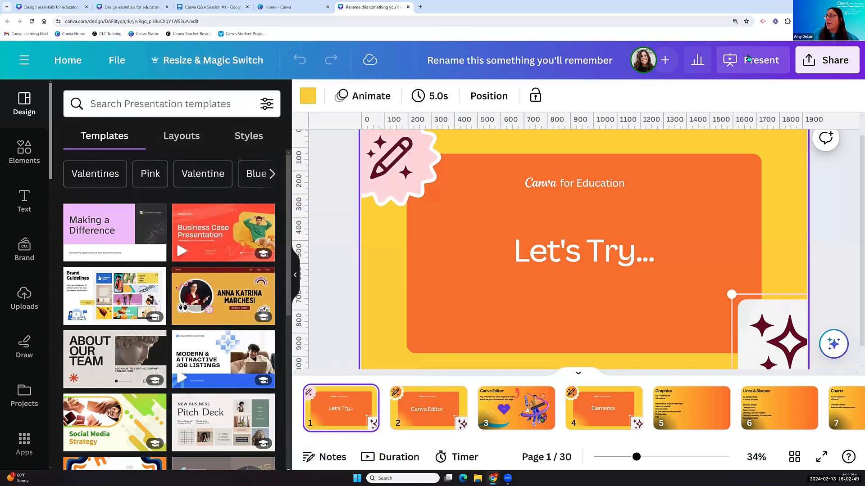
- Examine the design's presenting options and its sharing options, and close them
{"action": "left_click", "coordinate": [747, 63]}
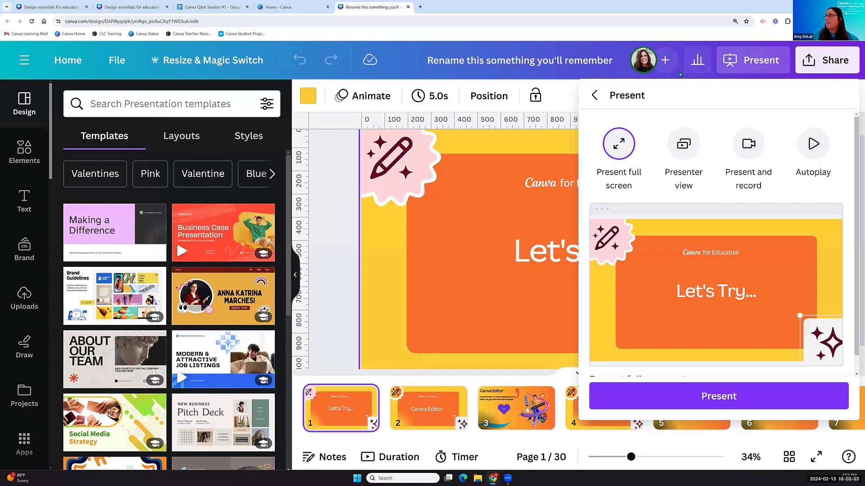
{"action": "left_click", "coordinate": [562, 77]}
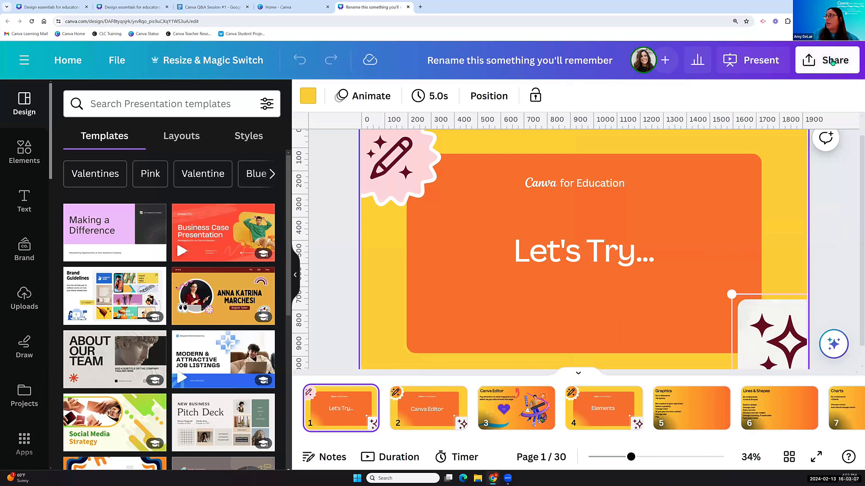
{"action": "left_click", "coordinate": [830, 62]}
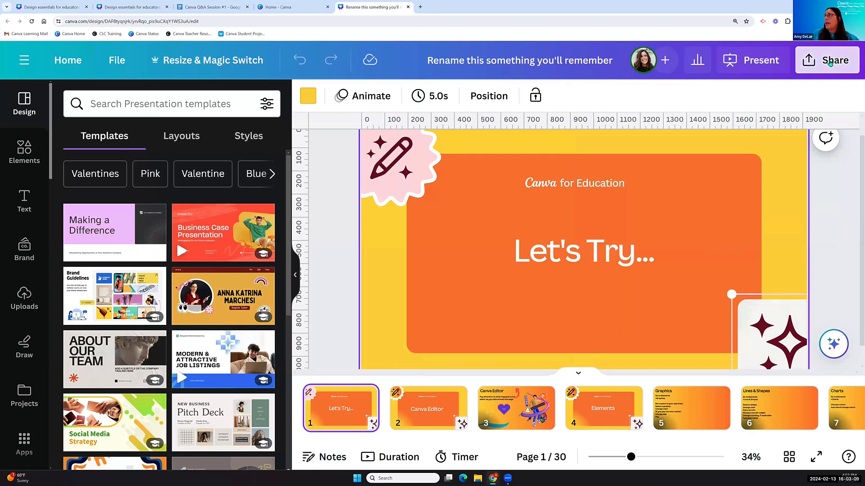
{"action": "scroll", "coordinate": [740, 324], "scroll_direction": "down", "scroll_amount": 3}
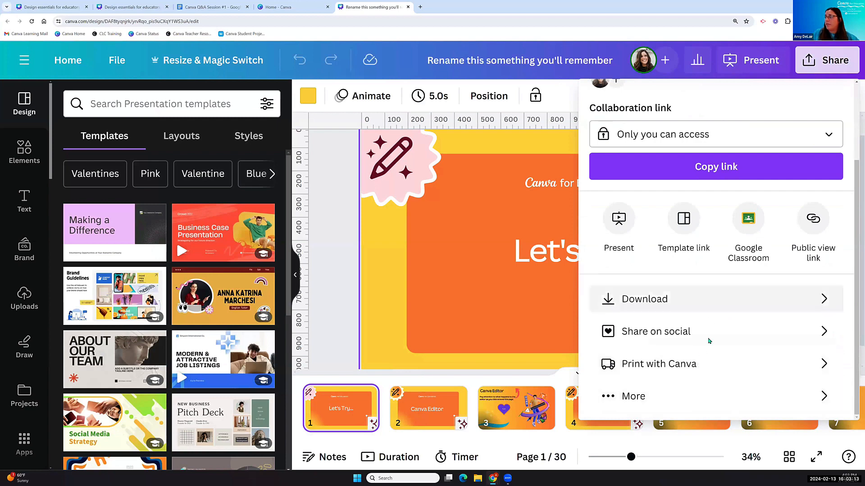
{"action": "scroll", "coordinate": [712, 347], "scroll_direction": "up", "scroll_amount": 3}
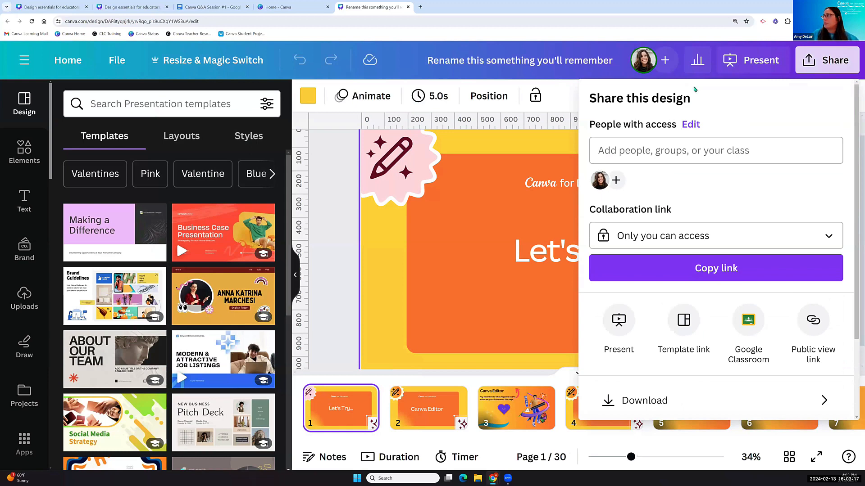
{"action": "left_click", "coordinate": [321, 210]}
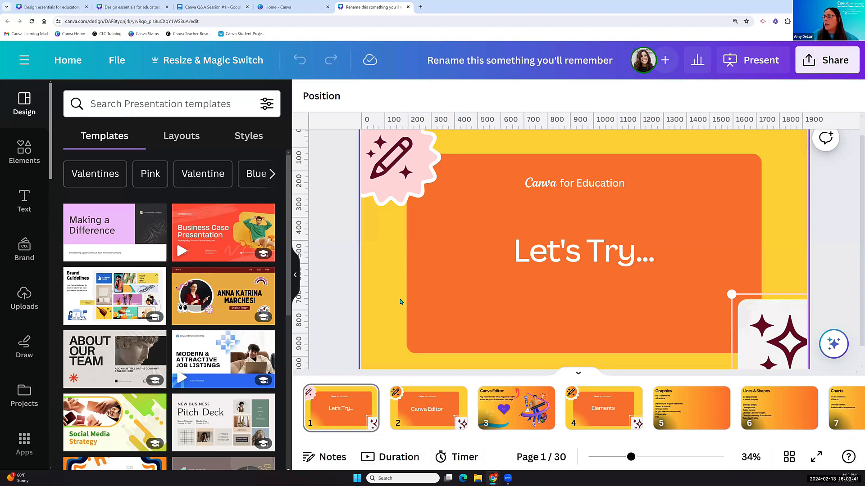
- Examine the page 1 speaker notes together with the Presenter view option, and close both
{"action": "left_click", "coordinate": [322, 458]}
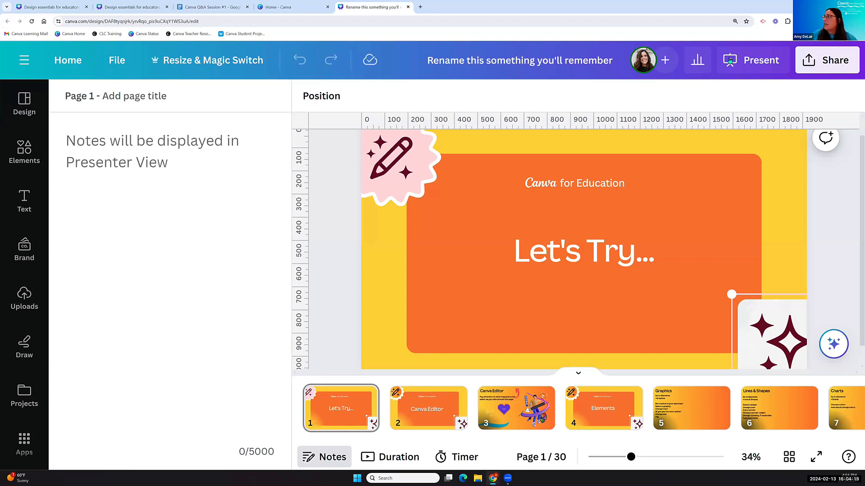
{"action": "left_click", "coordinate": [751, 59]}
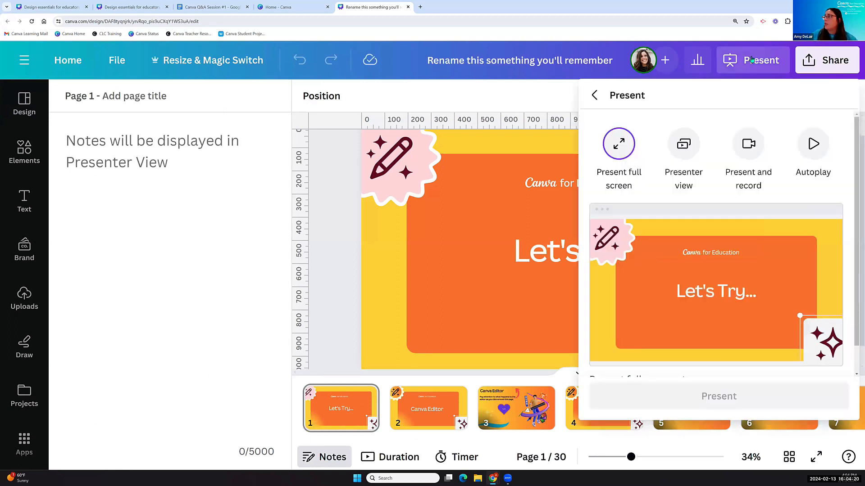
{"action": "left_click", "coordinate": [683, 147]}
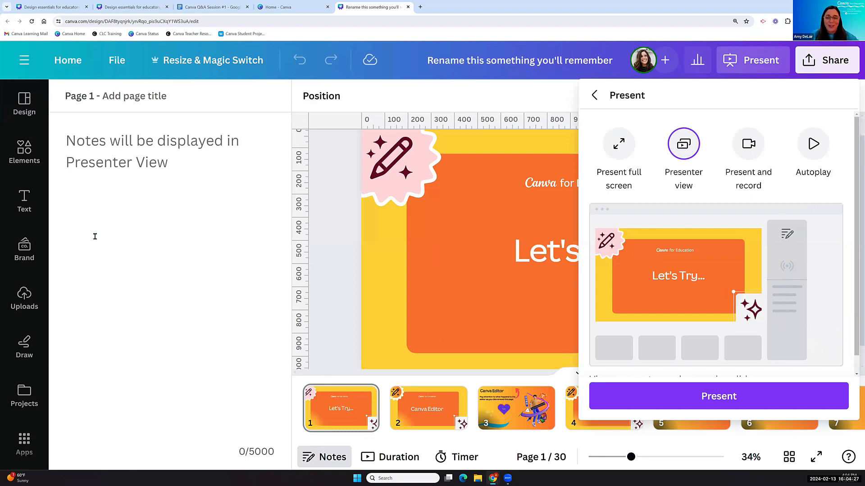
{"action": "left_click", "coordinate": [341, 221]}
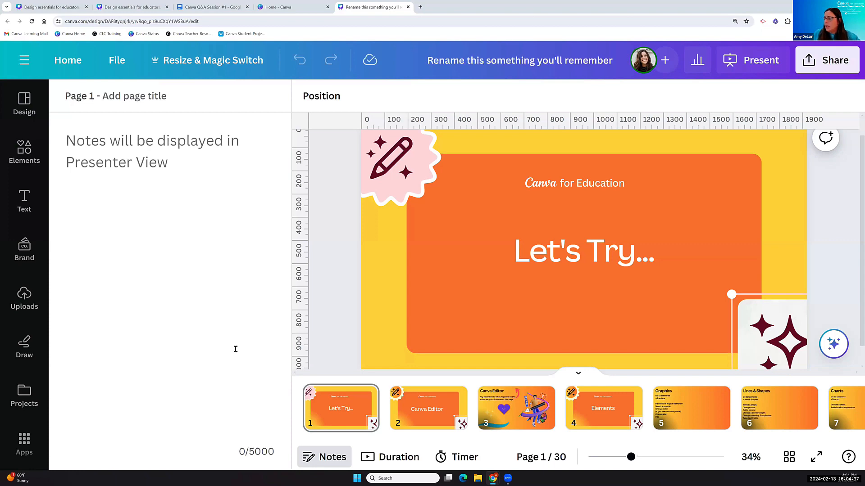
{"action": "left_click", "coordinate": [321, 458]}
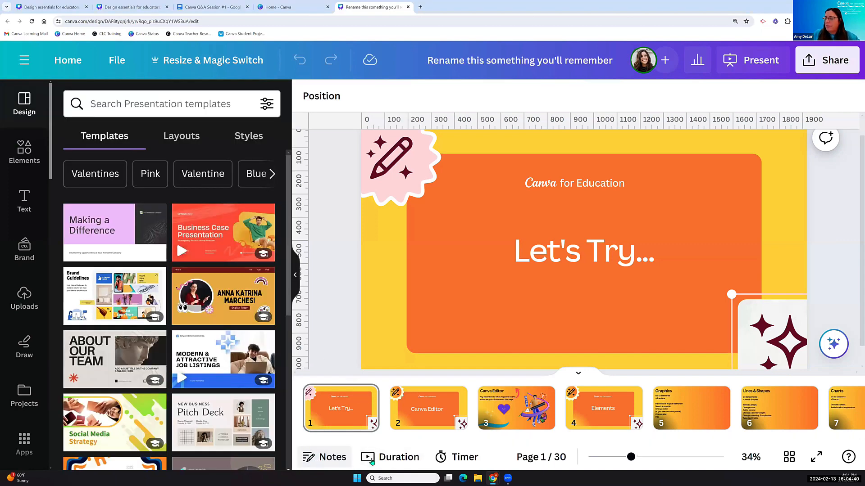
- Shorten page 1 to 4.5 seconds in the duration timeline and add a Dissolve transition between pages 1 and 2
{"action": "left_click", "coordinate": [394, 460]}
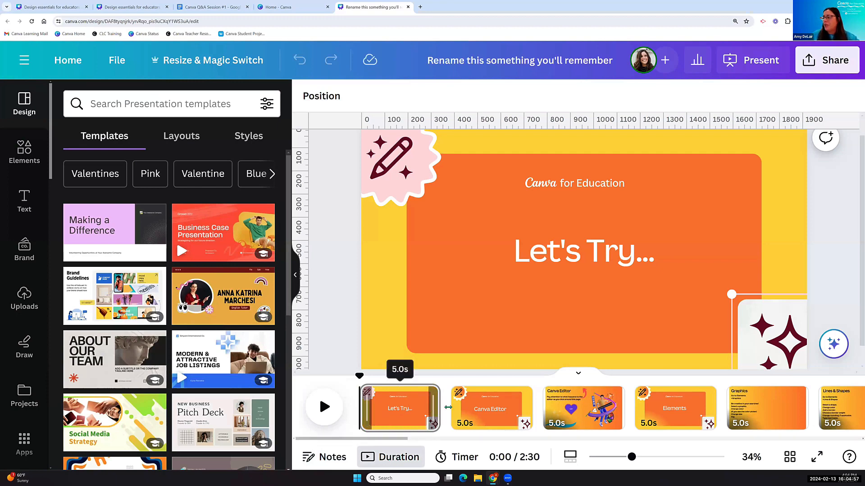
{"action": "mouse_move", "coordinate": [439, 408]}
{"action": "left_mouse_down"}
{"action": "mouse_move", "coordinate": [540, 405]}
{"action": "mouse_move", "coordinate": [425, 408]}
{"action": "left_mouse_up"}
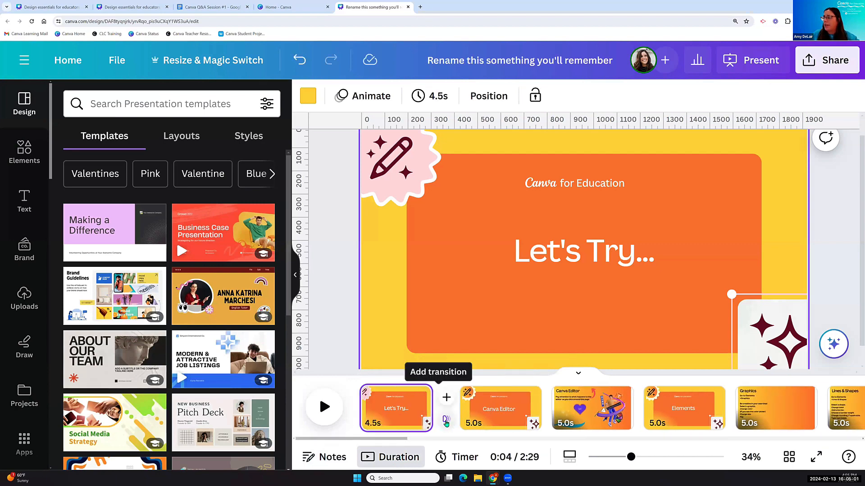
{"action": "left_click", "coordinate": [446, 420]}
{"action": "left_click", "coordinate": [167, 187]}
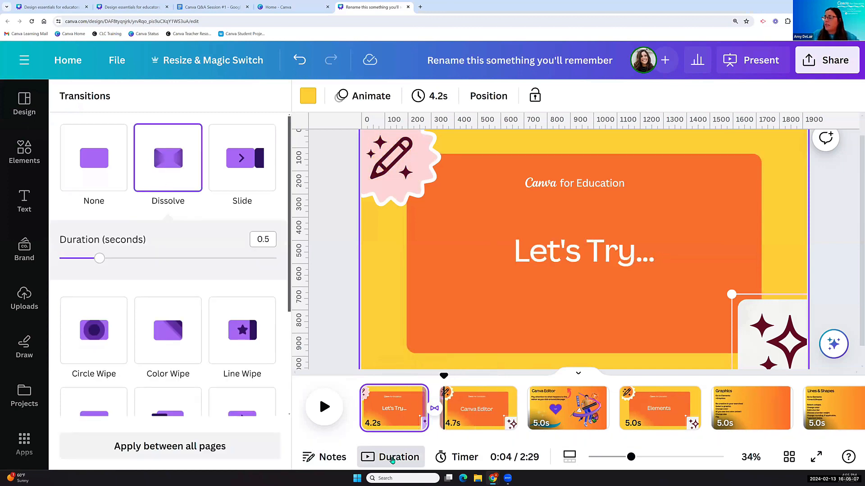
{"action": "left_click", "coordinate": [392, 462]}
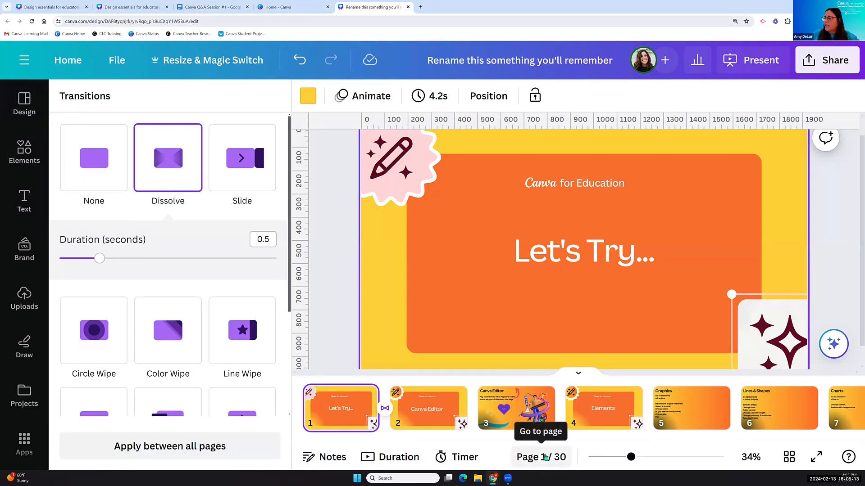
- Try moving the Apps page ahead of the Magic Draw page in grid view, undo the move and reopen page 1
{"action": "left_click_drag", "start_coordinate": [630, 458], "coordinate": [657, 466]}
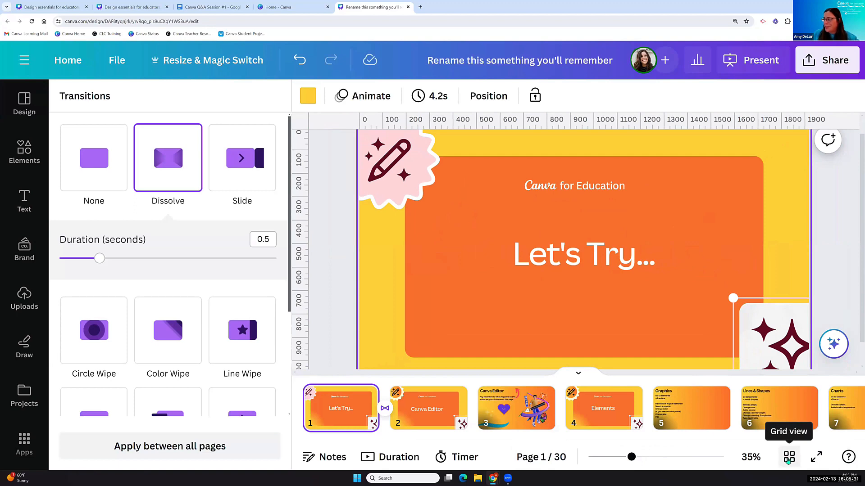
{"action": "left_click", "coordinate": [791, 457]}
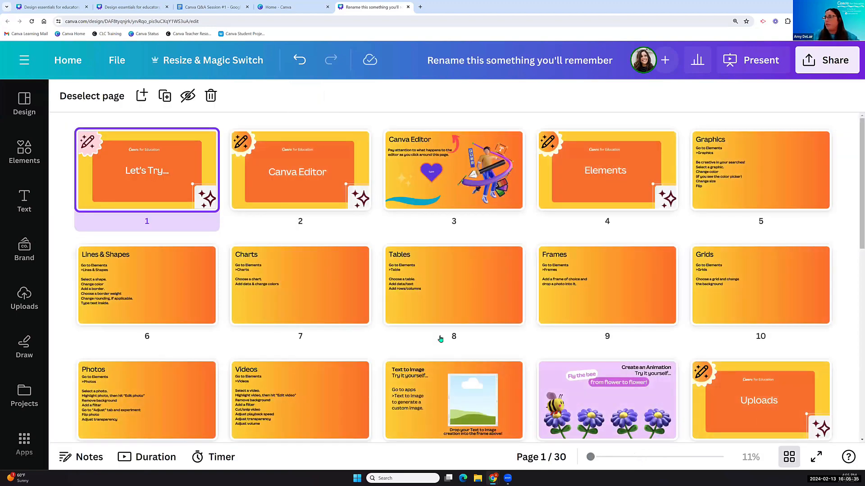
{"action": "scroll", "coordinate": [396, 392], "scroll_direction": "down", "scroll_amount": 3}
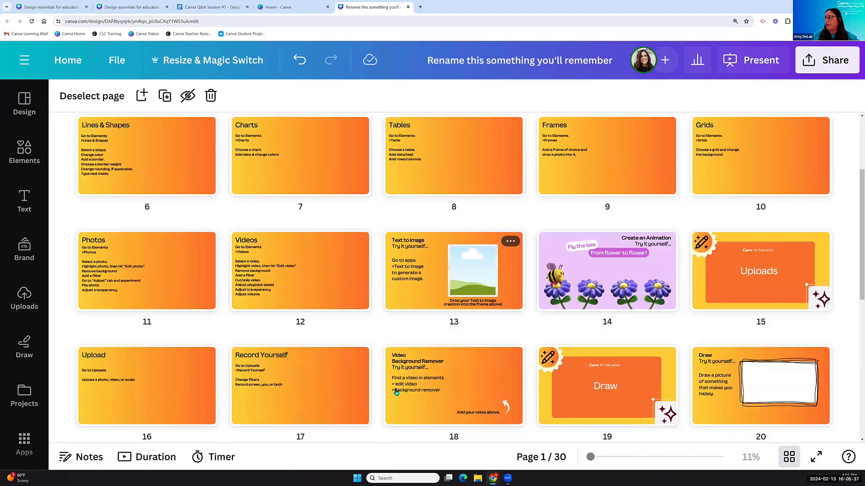
{"action": "scroll", "coordinate": [396, 392], "scroll_direction": "down", "scroll_amount": 3}
{"action": "mouse_move", "coordinate": [297, 367]}
{"action": "left_mouse_down"}
{"action": "mouse_move", "coordinate": [148, 299]}
{"action": "mouse_move", "coordinate": [97, 324]}
{"action": "mouse_move", "coordinate": [115, 322]}
{"action": "left_mouse_up"}
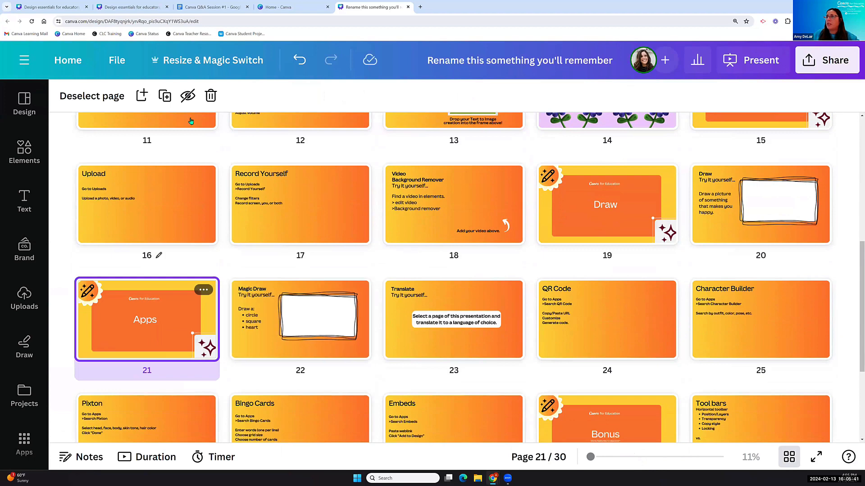
{"action": "left_click", "coordinate": [300, 60]}
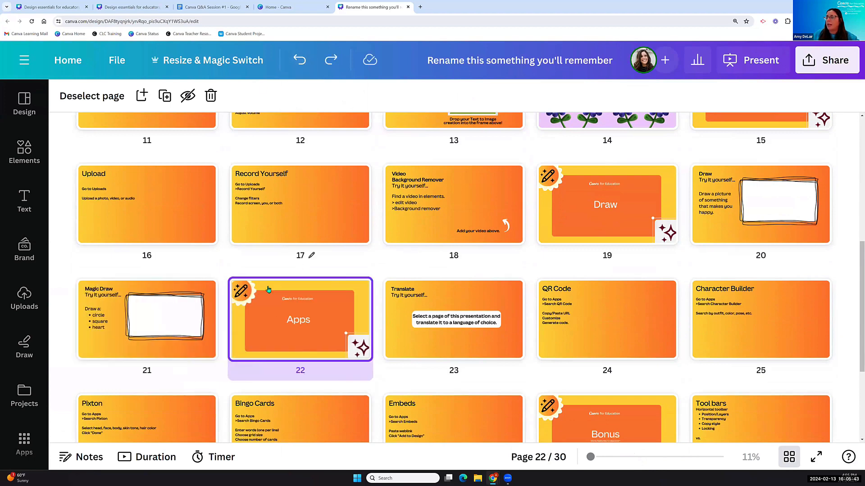
{"action": "scroll", "coordinate": [268, 289], "scroll_direction": "up", "scroll_amount": 5}
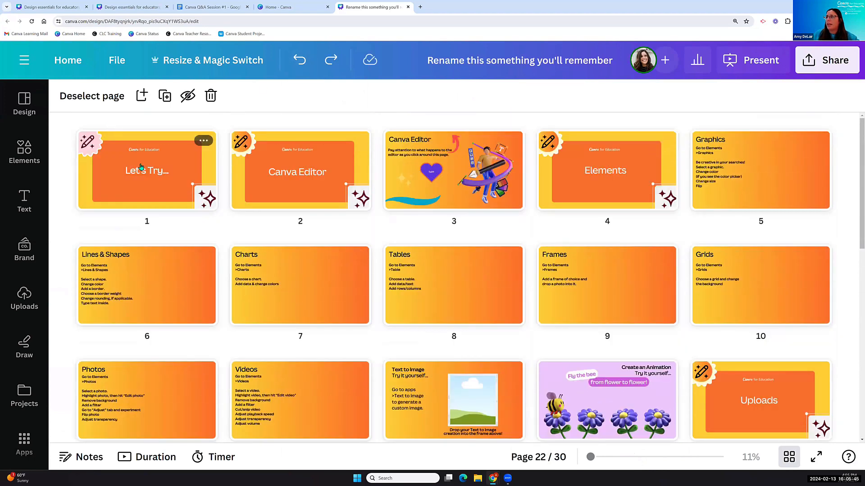
{"action": "double_click", "coordinate": [141, 167]}
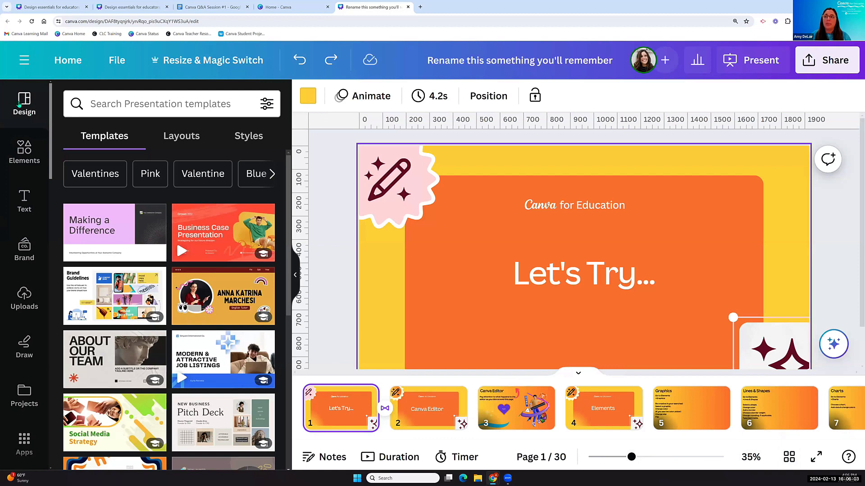
- Open the Elements library and go past the Elements title page to the Graphics practice page, page 5
{"action": "left_click", "coordinate": [25, 152]}
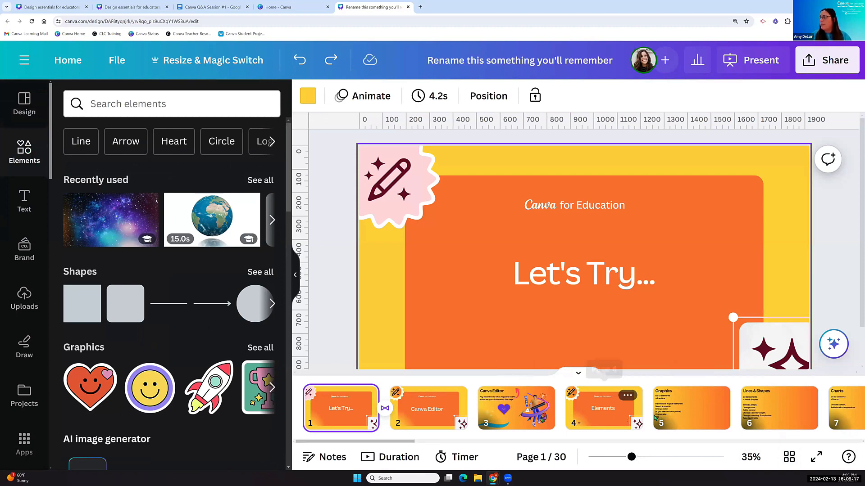
{"action": "left_click", "coordinate": [606, 419]}
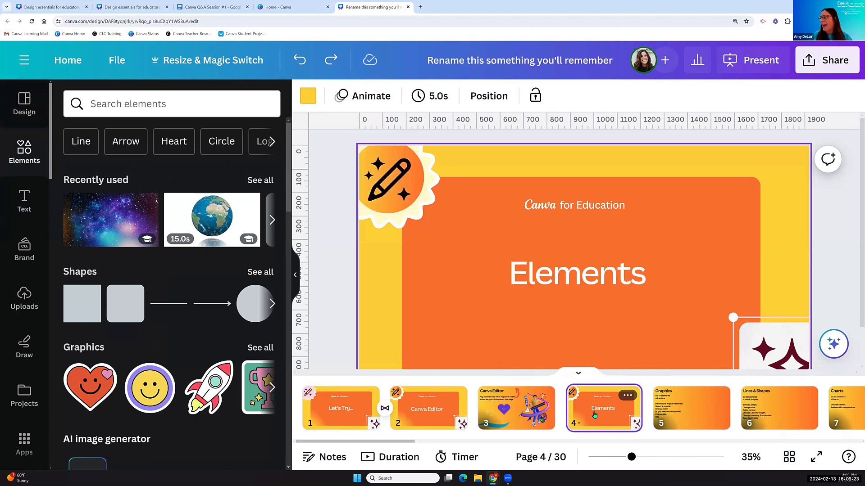
{"action": "left_click", "coordinate": [685, 410]}
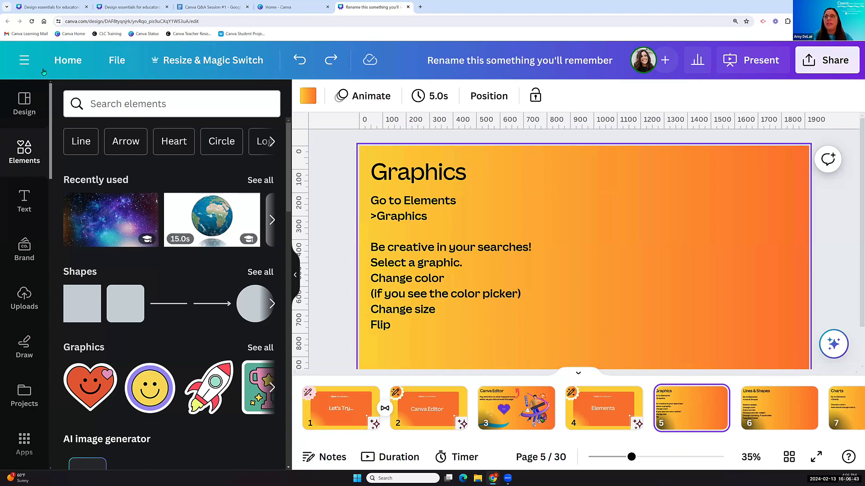
- Examine the element search's recent terms and browse categories, and the Shapes and Graphics sections of the Elements library
{"action": "left_click", "coordinate": [88, 104]}
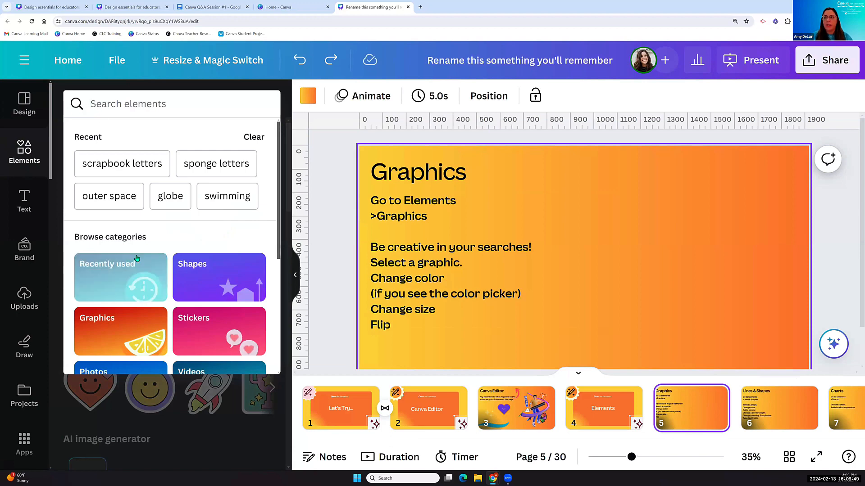
{"action": "scroll", "coordinate": [117, 271], "scroll_direction": "down", "scroll_amount": 2}
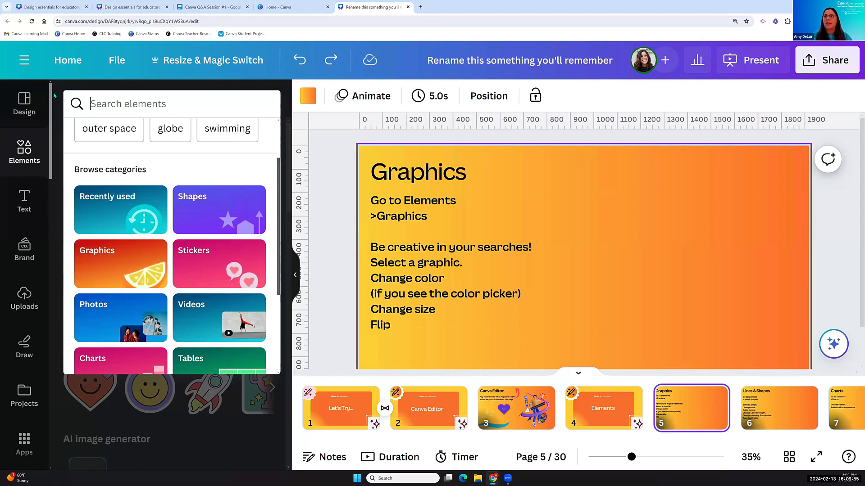
{"action": "left_click", "coordinate": [57, 164]}
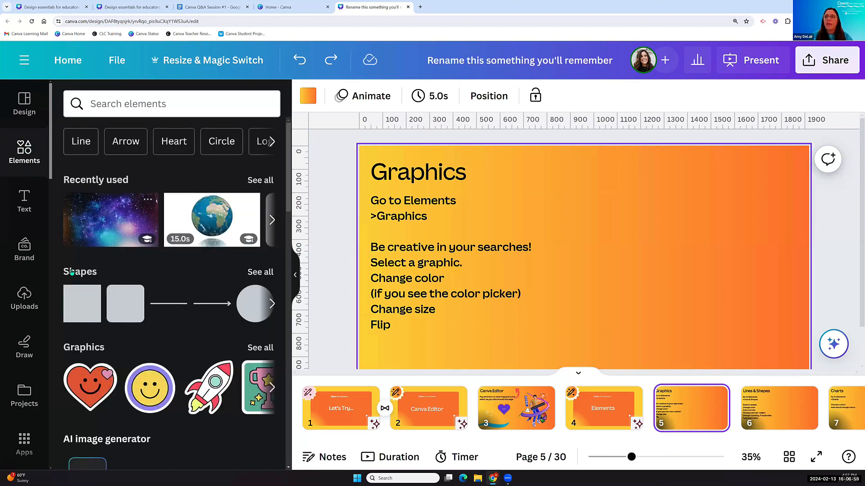
{"action": "scroll", "coordinate": [115, 273], "scroll_direction": "down", "scroll_amount": 5}
{"action": "scroll", "coordinate": [115, 273], "scroll_direction": "up", "scroll_amount": 5}
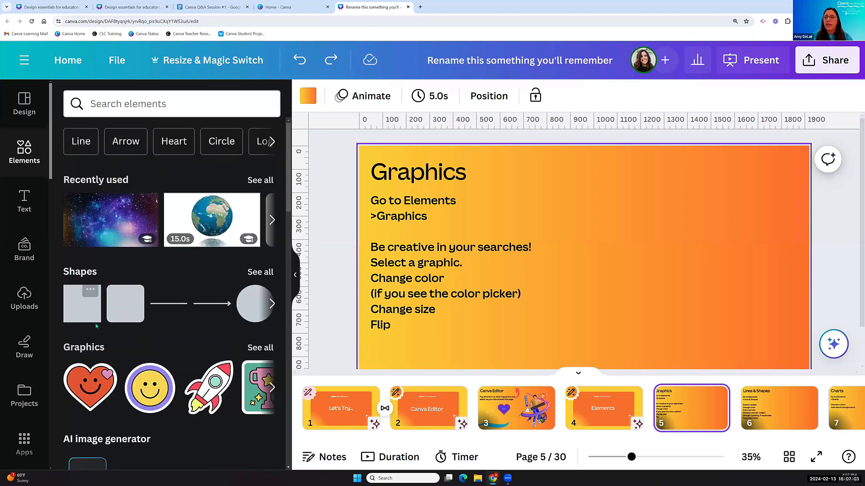
{"action": "scroll", "coordinate": [72, 273], "scroll_direction": "down", "scroll_amount": 2}
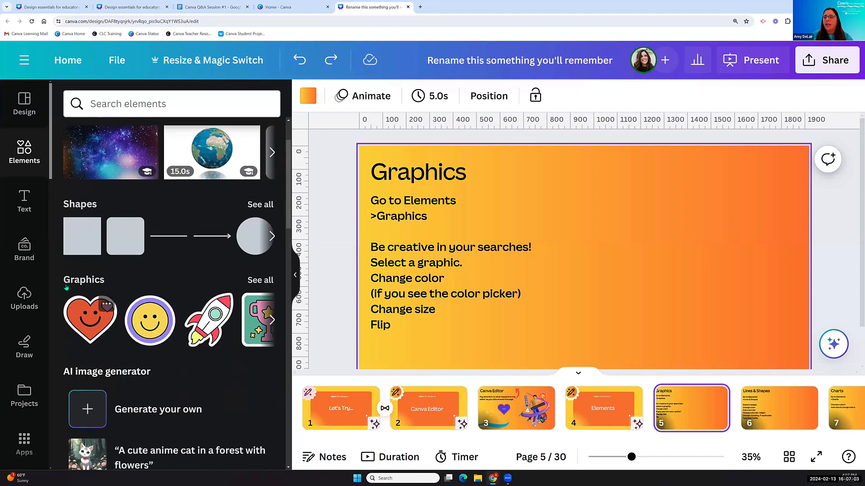
- Show the full Graphics collection in the Elements library and search it for otter
{"action": "left_click", "coordinate": [261, 281]}
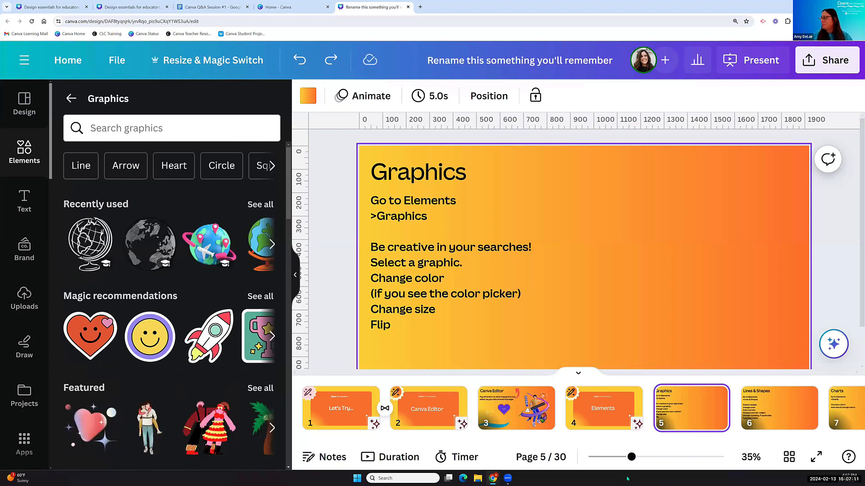
{"action": "left_click_drag", "start_coordinate": [631, 461], "coordinate": [626, 460]}
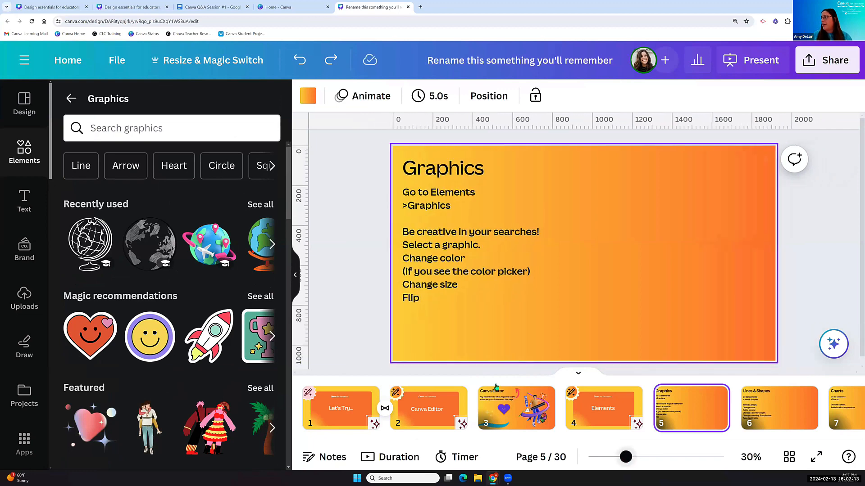
{"action": "left_click", "coordinate": [131, 131]}
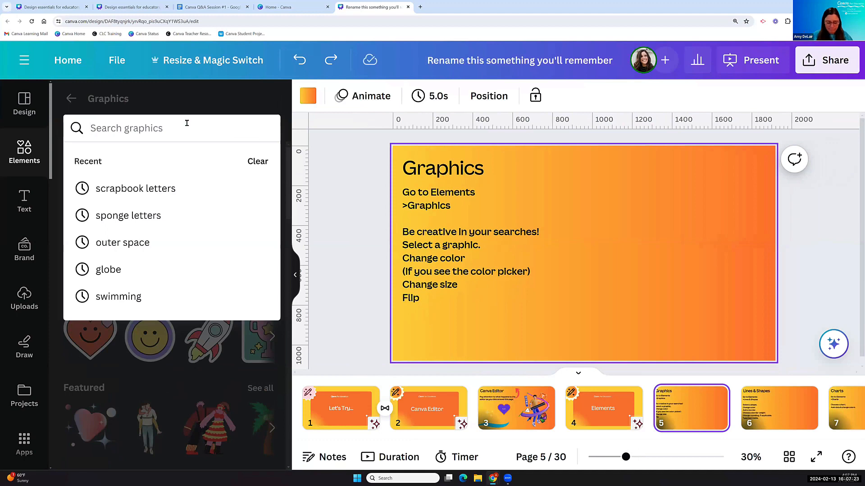
{"action": "type", "text": "otter"}
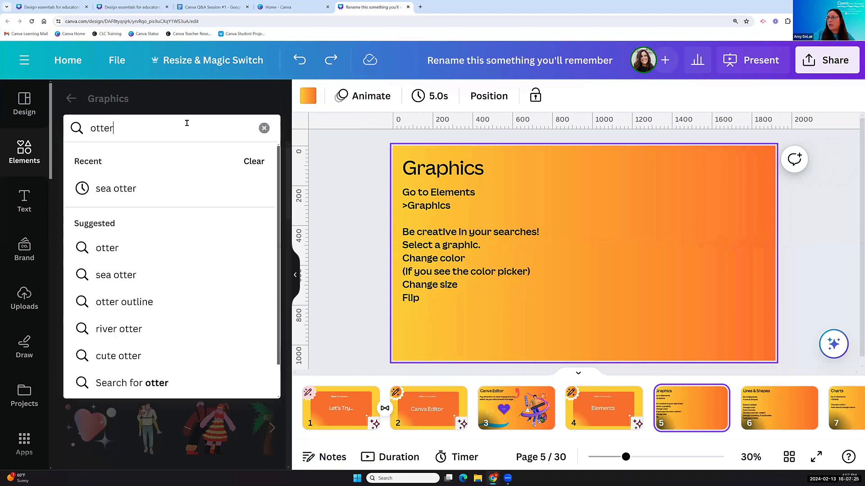
{"action": "key", "text": "Return"}
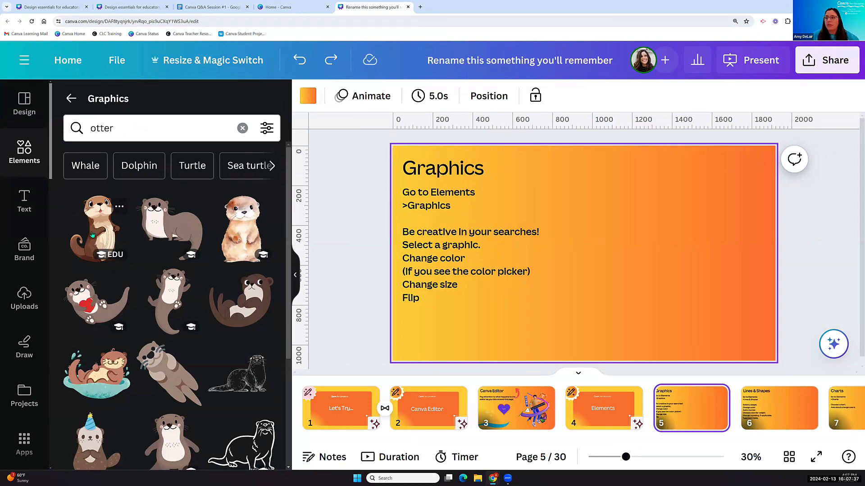
- Try the upright brown otter graphic on page 5, move it beside the text and delete it
{"action": "left_click", "coordinate": [108, 232]}
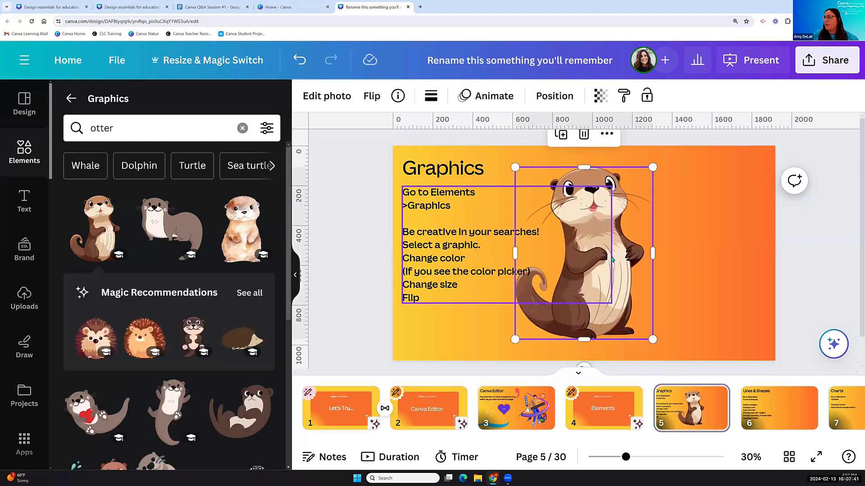
{"action": "left_click_drag", "start_coordinate": [606, 260], "coordinate": [644, 260]}
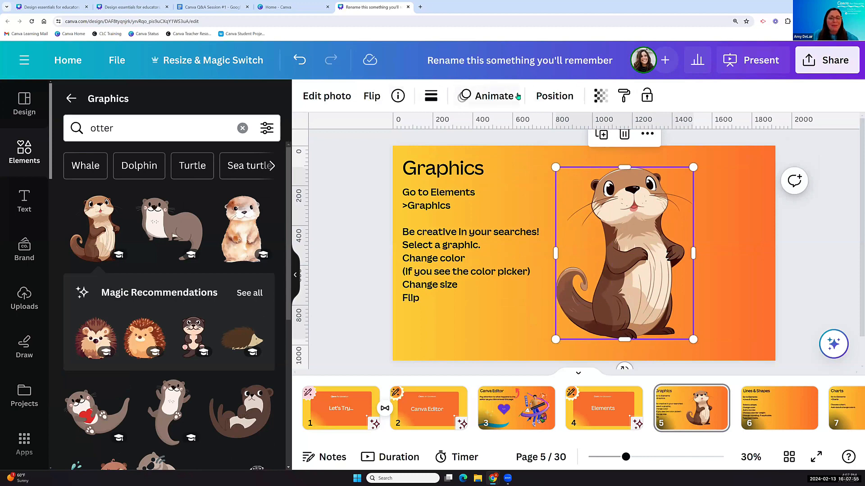
{"action": "left_click", "coordinate": [624, 134]}
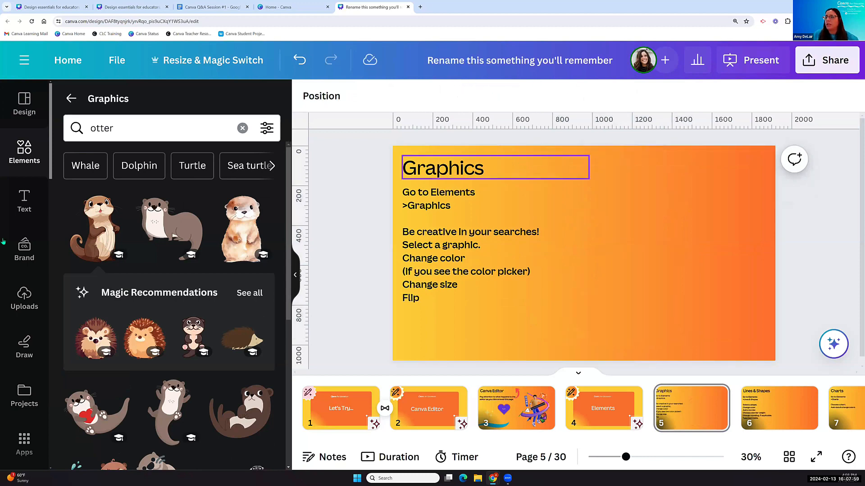
- Try the graphic of an otter holding a blue seashell on page 5 and undo its placement
{"action": "scroll", "coordinate": [100, 242], "scroll_direction": "down", "scroll_amount": 2}
{"action": "scroll", "coordinate": [100, 241], "scroll_direction": "down", "scroll_amount": 4}
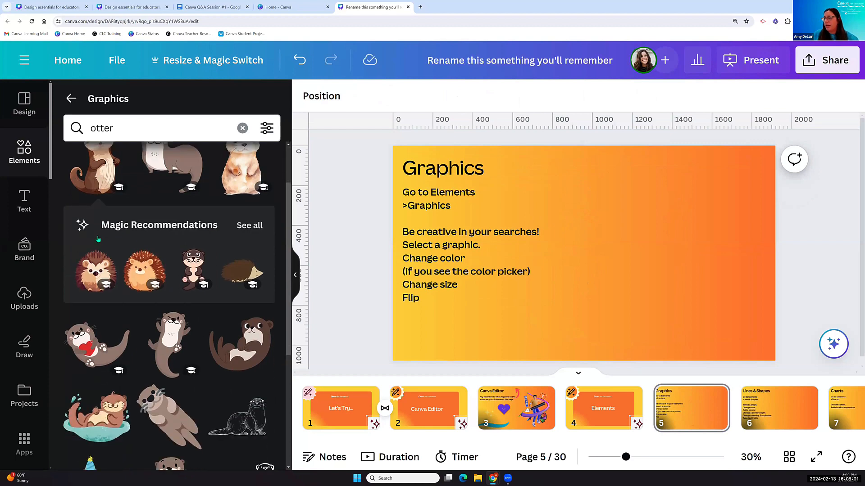
{"action": "scroll", "coordinate": [95, 239], "scroll_direction": "down", "scroll_amount": 2}
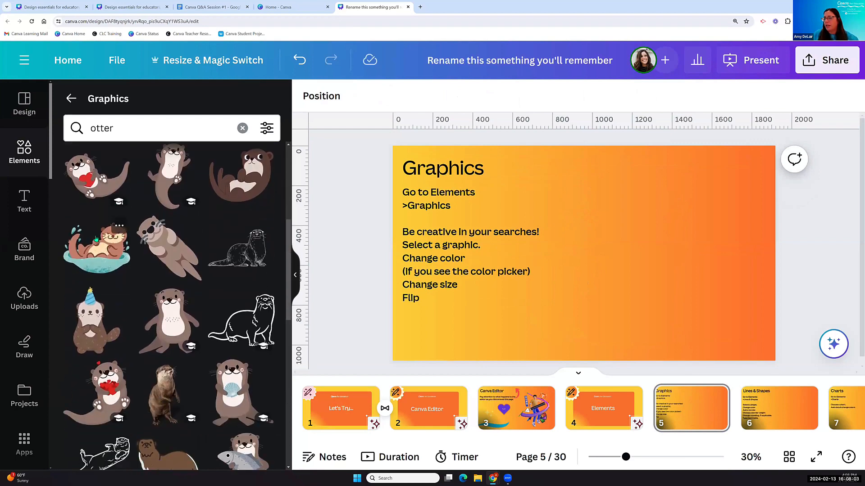
{"action": "left_click", "coordinate": [230, 359]}
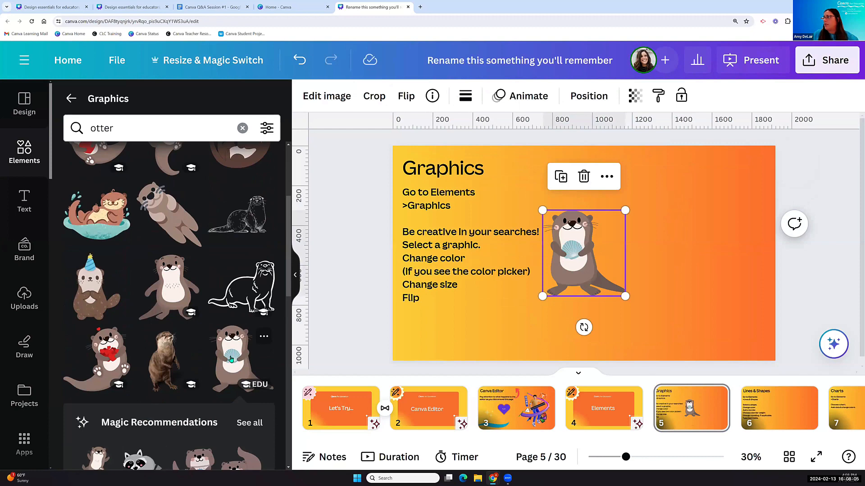
{"action": "left_click", "coordinate": [300, 60]}
- Try the graphic of an otter carrying a smaller otter on its back on page 5, and undo it
{"action": "scroll", "coordinate": [149, 289], "scroll_direction": "down", "scroll_amount": 3}
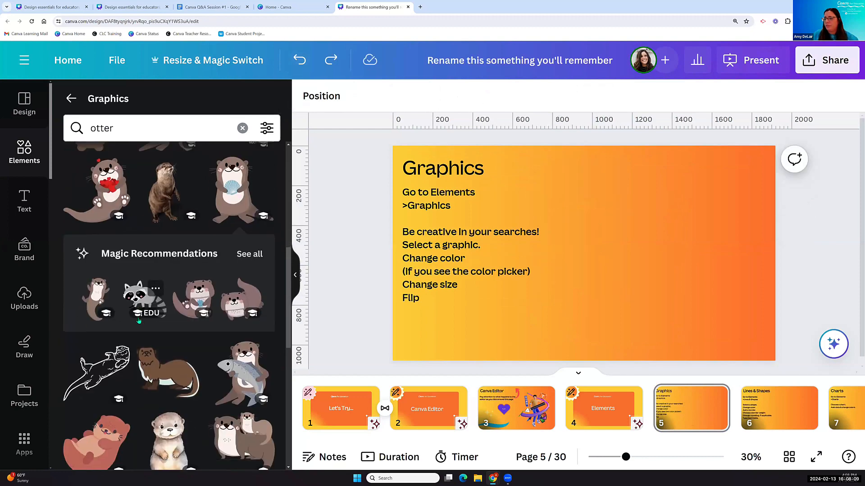
{"action": "scroll", "coordinate": [139, 322], "scroll_direction": "down", "scroll_amount": 1}
{"action": "scroll", "coordinate": [138, 320], "scroll_direction": "down", "scroll_amount": 1}
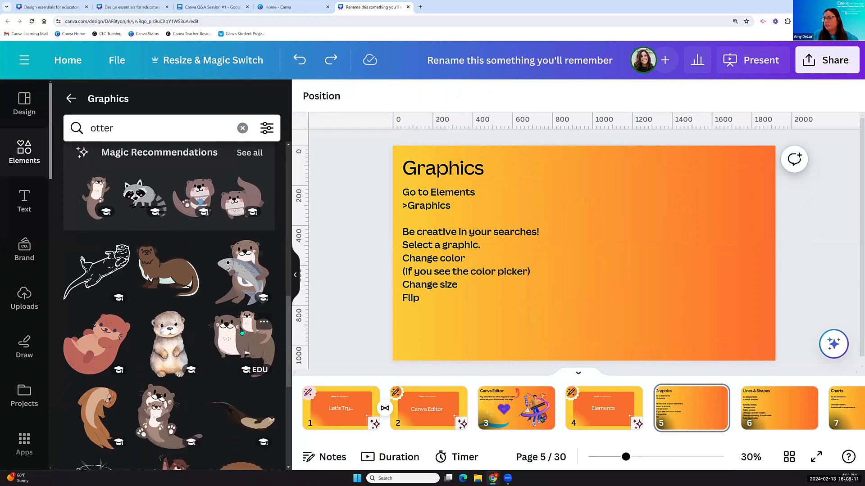
{"action": "left_click", "coordinate": [241, 333]}
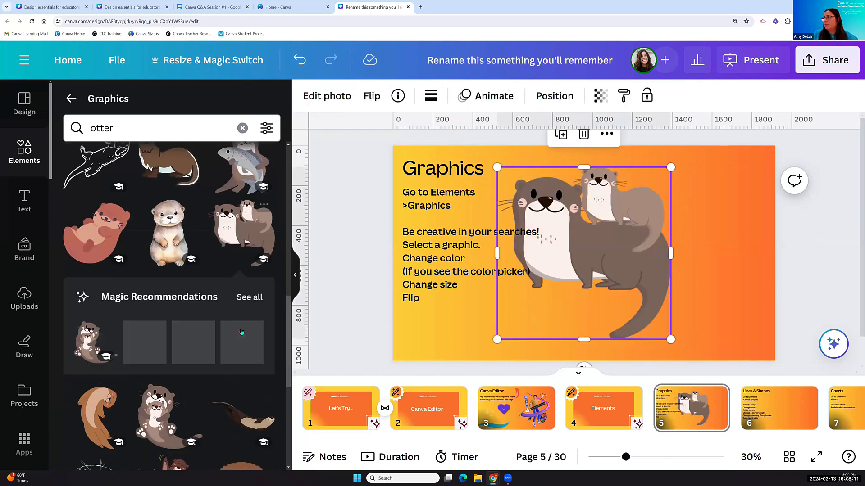
{"action": "left_click", "coordinate": [300, 60]}
- Try the graphic of a curled light-brown otter on page 5 and undo its placement
{"action": "scroll", "coordinate": [130, 326], "scroll_direction": "down", "scroll_amount": 1}
{"action": "left_click", "coordinate": [96, 348]}
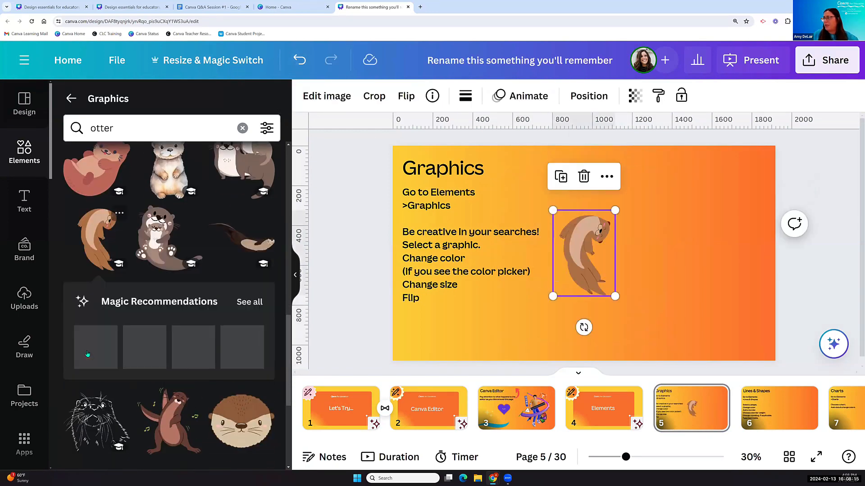
{"action": "left_click", "coordinate": [300, 60]}
- Add the recolorable dark-brown otter standing on all fours to page 5 and enlarge it beside the instructions
{"action": "scroll", "coordinate": [151, 358], "scroll_direction": "down", "scroll_amount": 1}
{"action": "scroll", "coordinate": [151, 358], "scroll_direction": "down", "scroll_amount": 2}
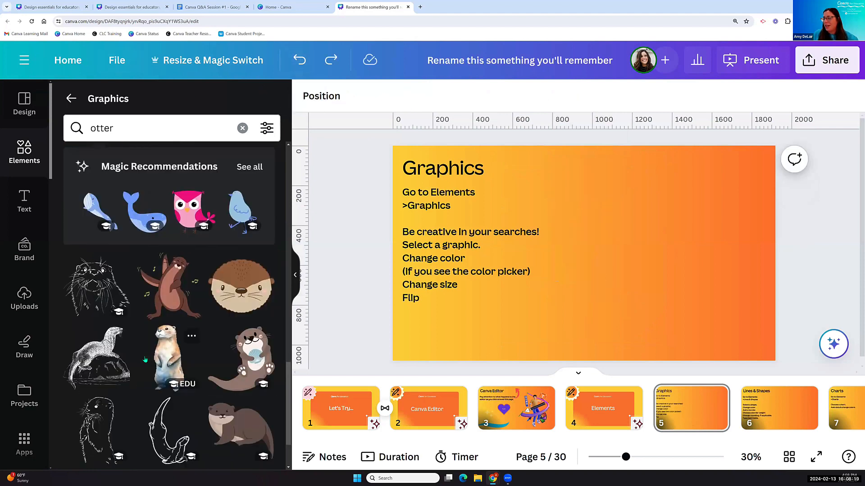
{"action": "scroll", "coordinate": [237, 367], "scroll_direction": "down", "scroll_amount": 1}
{"action": "left_click", "coordinate": [237, 367]}
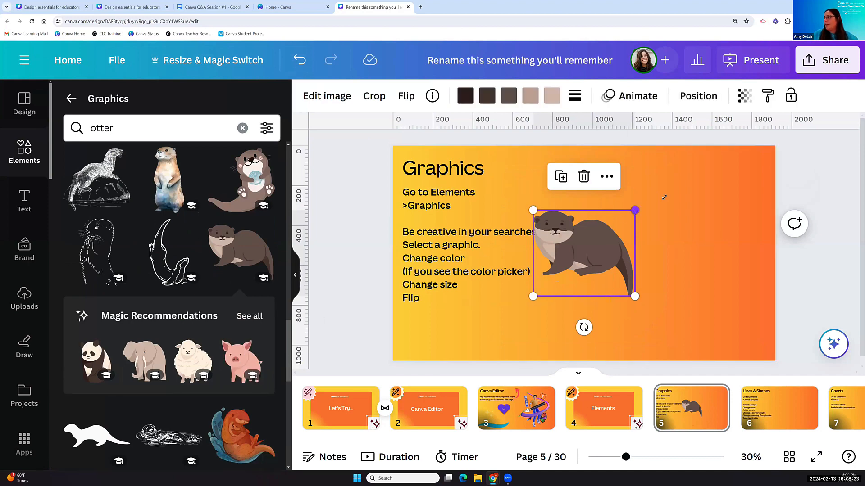
{"action": "left_click_drag", "start_coordinate": [634, 210], "coordinate": [660, 243]}
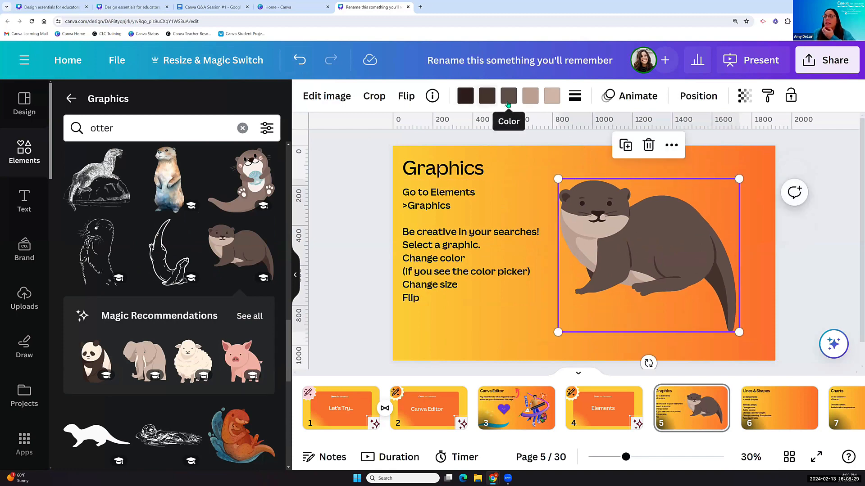
- Recolor the otter's lightest face and belly areas yellow from the document colors, then enlarge and reposition the graphic beside the text
{"action": "left_click", "coordinate": [543, 97]}
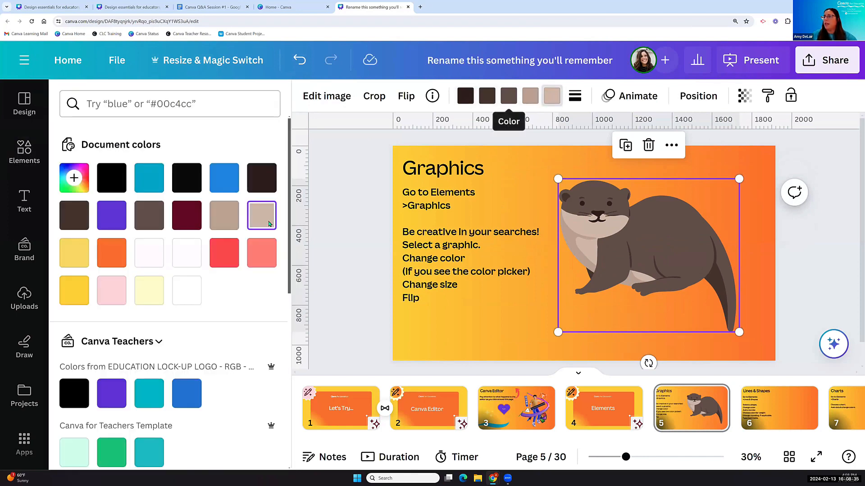
{"action": "left_click", "coordinate": [75, 256]}
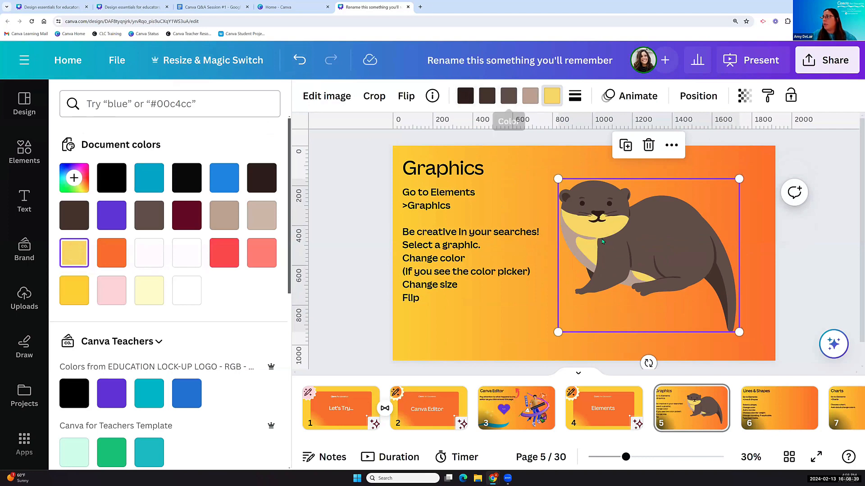
{"action": "left_click_drag", "start_coordinate": [558, 179], "coordinate": [535, 160]}
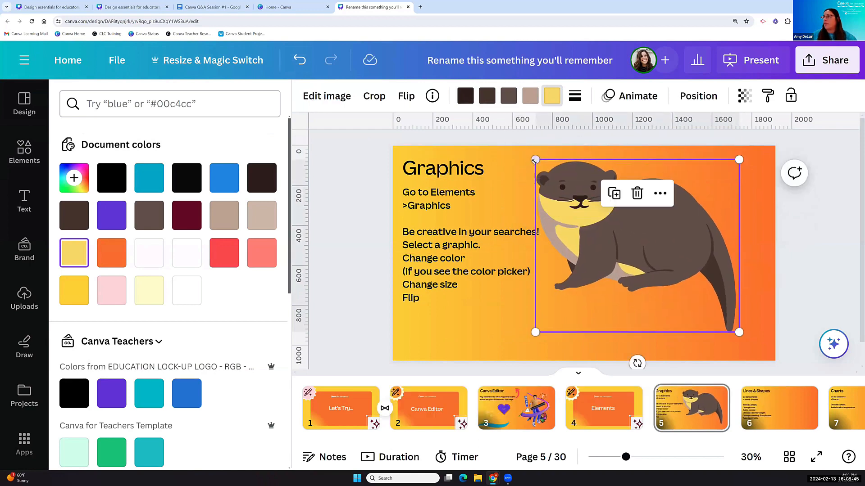
{"action": "mouse_move", "coordinate": [739, 159]}
{"action": "left_mouse_down"}
{"action": "mouse_move", "coordinate": [670, 212]}
{"action": "mouse_move", "coordinate": [748, 161]}
{"action": "left_mouse_up"}
{"action": "left_click_drag", "start_coordinate": [713, 256], "coordinate": [659, 257]}
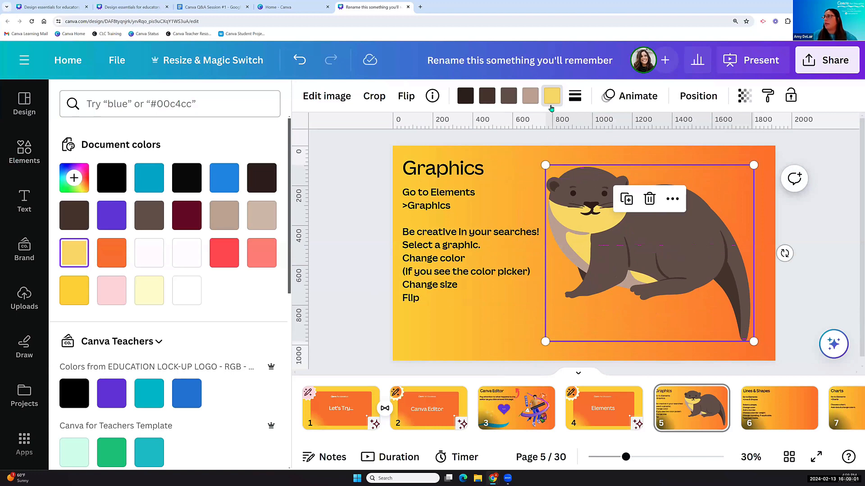
- Recolor the otter's light-brown neck and underside shading teal blue from the document colors, and view the default color choices
{"action": "left_click", "coordinate": [531, 96]}
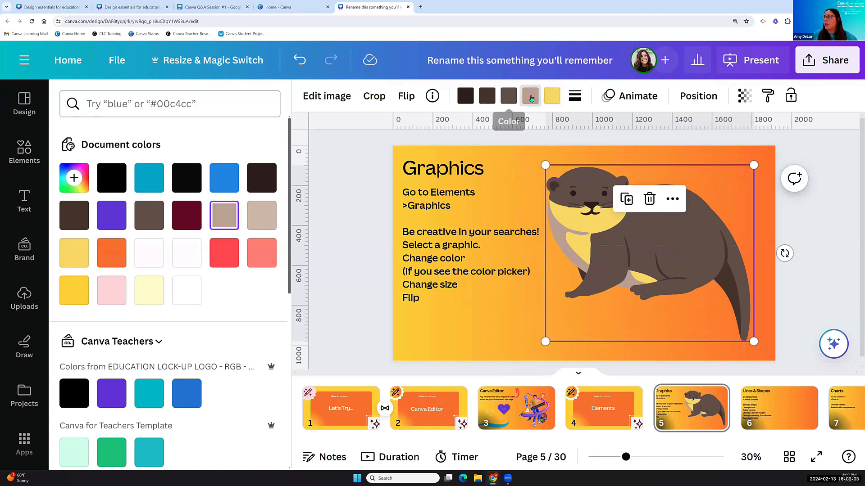
{"action": "left_click", "coordinate": [532, 97]}
{"action": "left_click", "coordinate": [532, 98]}
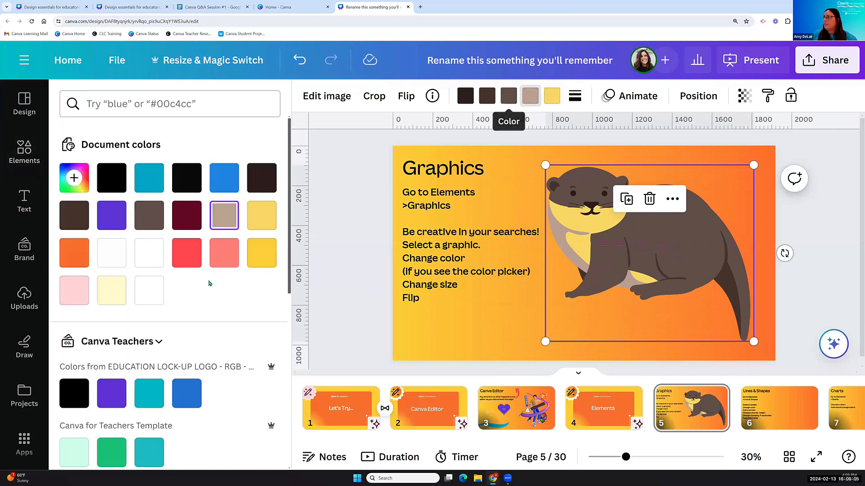
{"action": "left_click", "coordinate": [150, 181]}
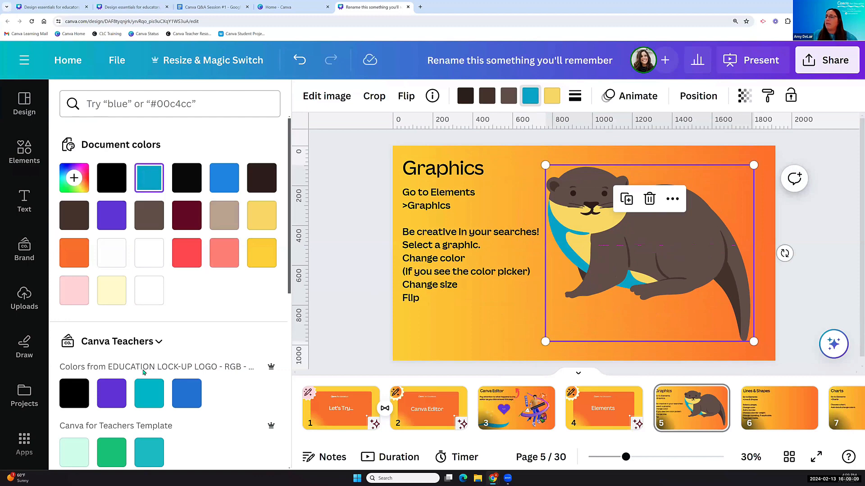
{"action": "scroll", "coordinate": [148, 369], "scroll_direction": "down", "scroll_amount": 8}
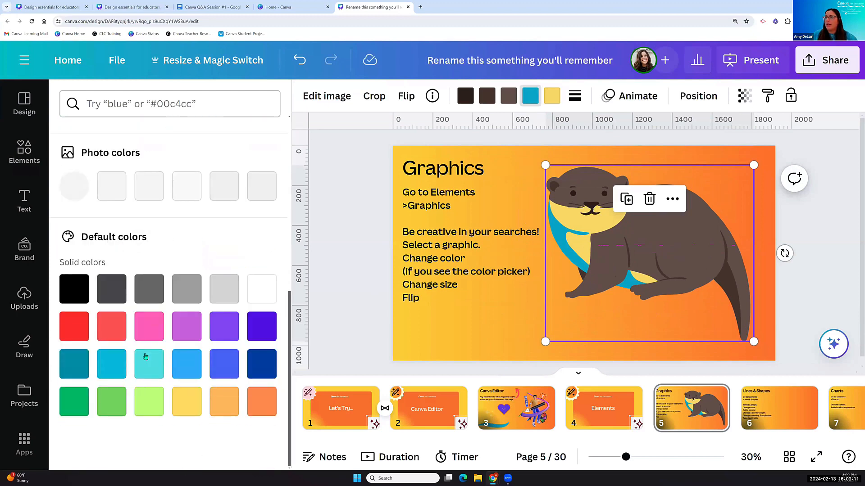
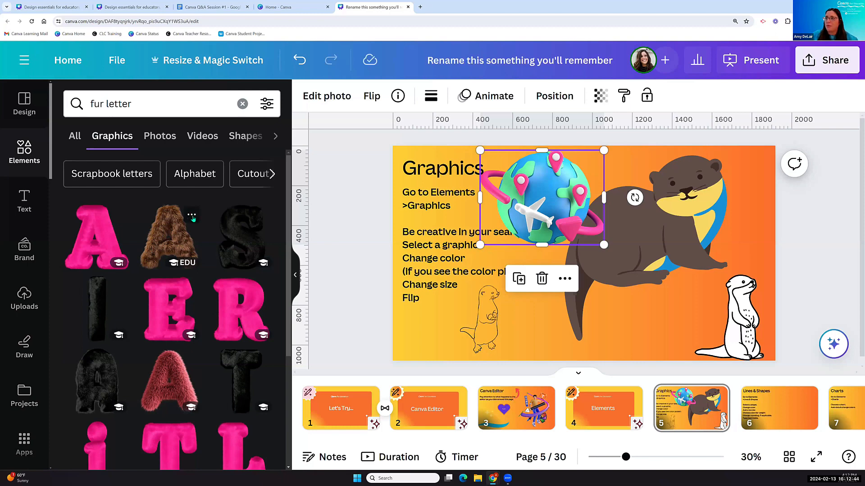
- View the details of the brown furry letter A and the black fur letter I in the search results
{"action": "left_click", "coordinate": [192, 216]}
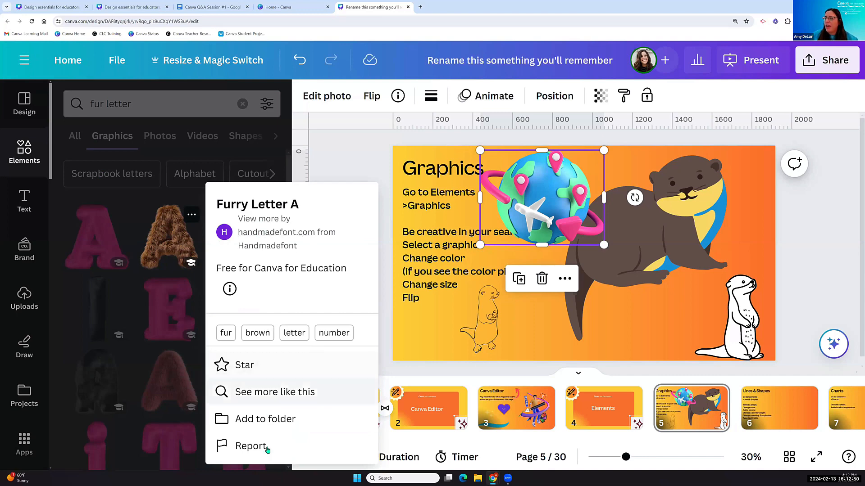
{"action": "left_click", "coordinate": [191, 212]}
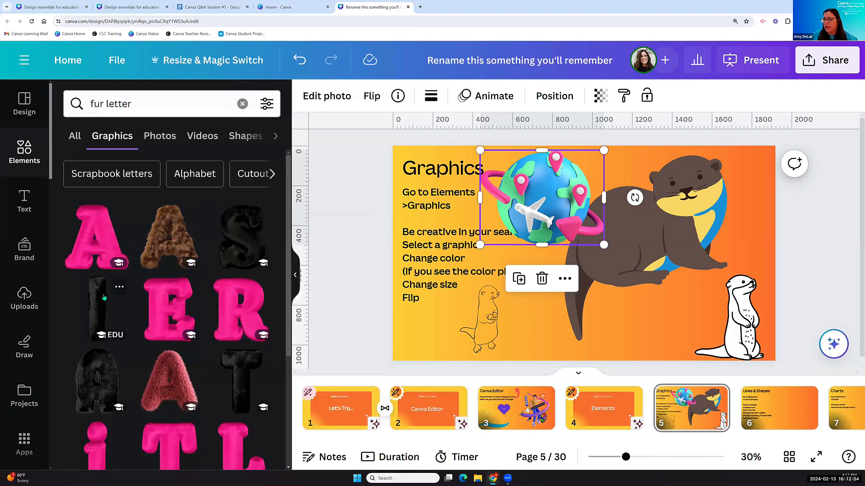
{"action": "left_click", "coordinate": [119, 286]}
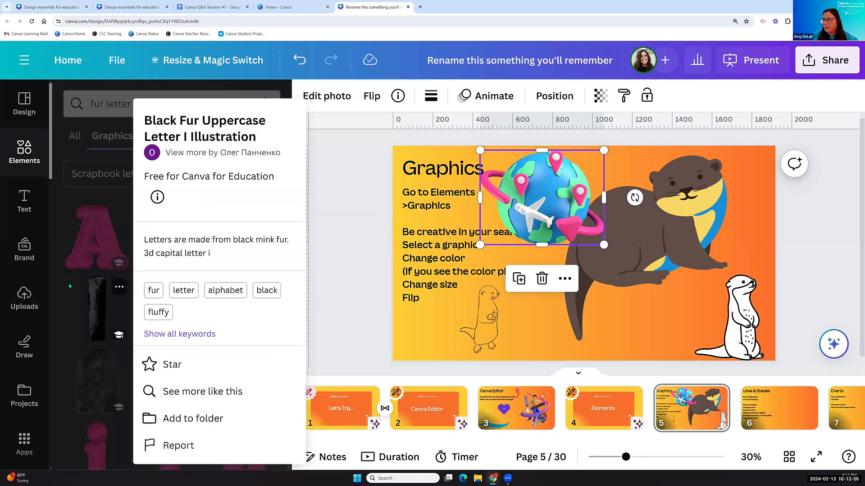
{"action": "left_click", "coordinate": [66, 291]}
- Open the collection that the red 3D fluffy letter A belongs to and look through its letters and symbols
{"action": "left_click", "coordinate": [191, 359]}
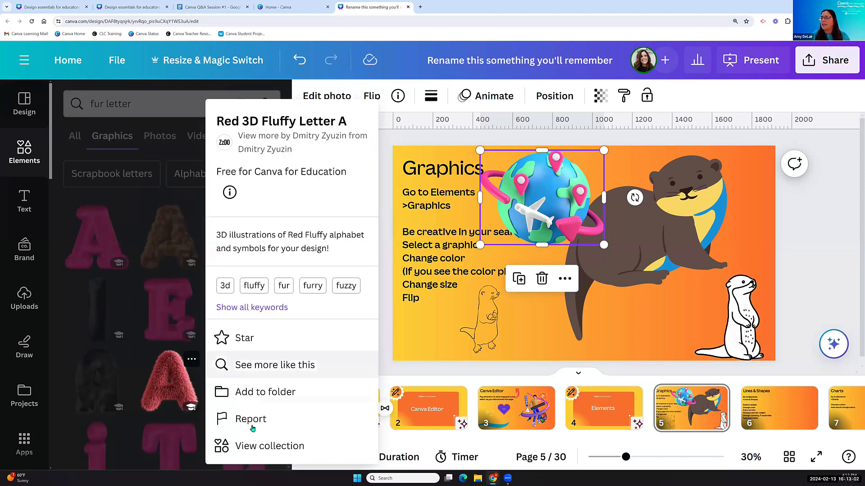
{"action": "left_click", "coordinate": [269, 447]}
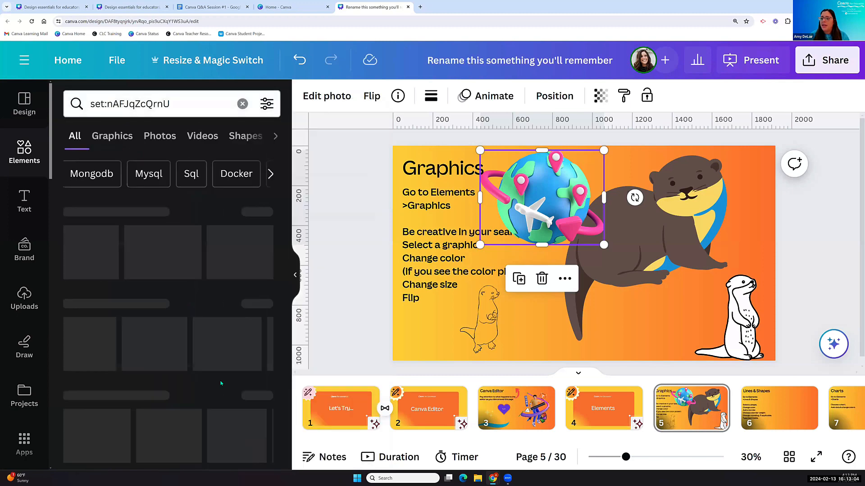
{"action": "scroll", "coordinate": [138, 358], "scroll_direction": "down", "scroll_amount": 8}
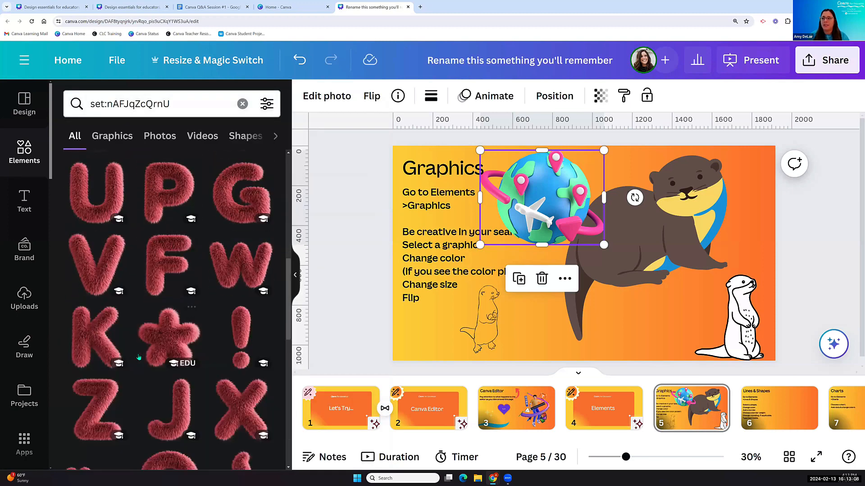
{"action": "scroll", "coordinate": [138, 357], "scroll_direction": "down", "scroll_amount": 3}
{"action": "scroll", "coordinate": [139, 357], "scroll_direction": "down", "scroll_amount": 4}
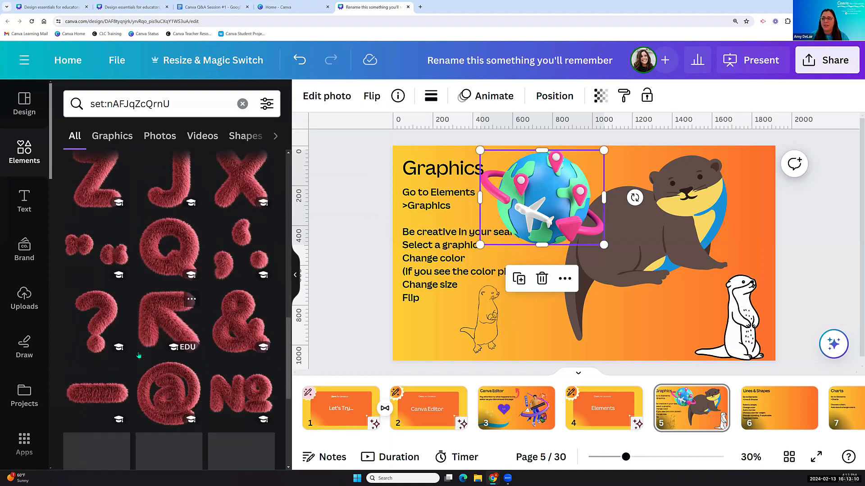
{"action": "scroll", "coordinate": [152, 411], "scroll_direction": "up", "scroll_amount": 15}
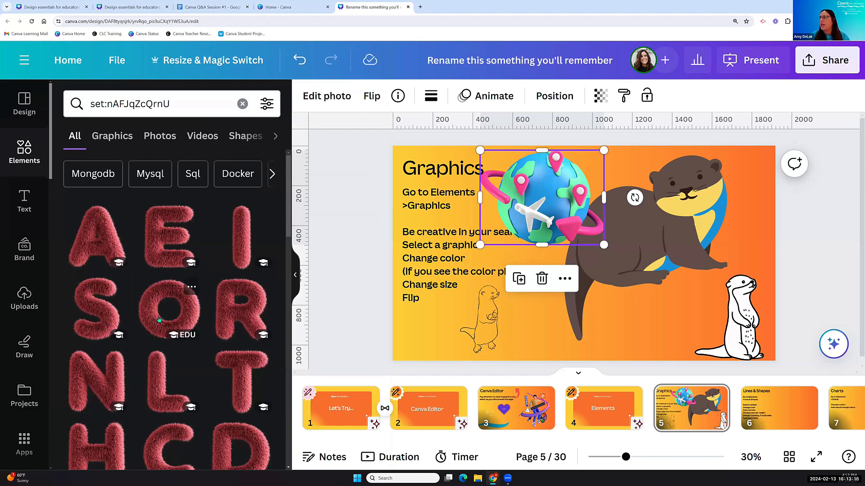
- Add the red fluffy letter O to page 5, shrink it and place it below the globe beside the outlined otter
{"action": "left_click", "coordinate": [169, 308]}
{"action": "left_click_drag", "start_coordinate": [673, 167], "coordinate": [570, 266]}
{"action": "left_click_drag", "start_coordinate": [532, 305], "coordinate": [541, 321]}
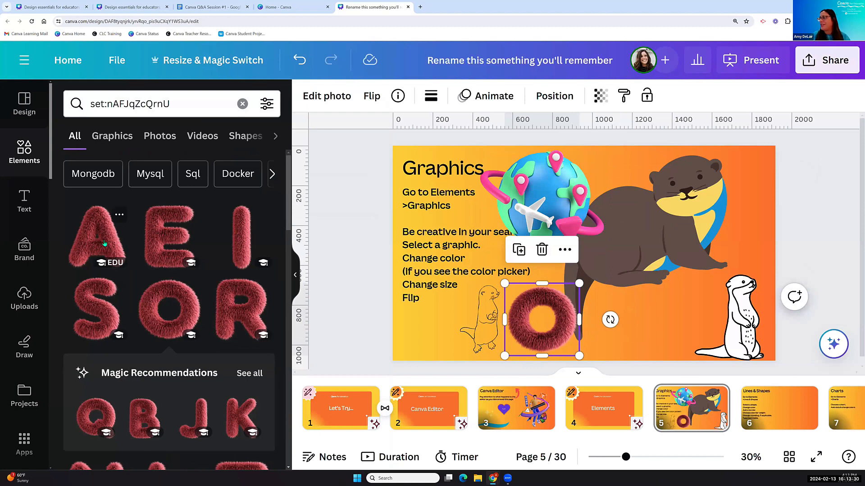
- Add the red fluffy letter T to page 5, shrink it and place it directly after the O
{"action": "scroll", "coordinate": [149, 312], "scroll_direction": "down", "scroll_amount": 4}
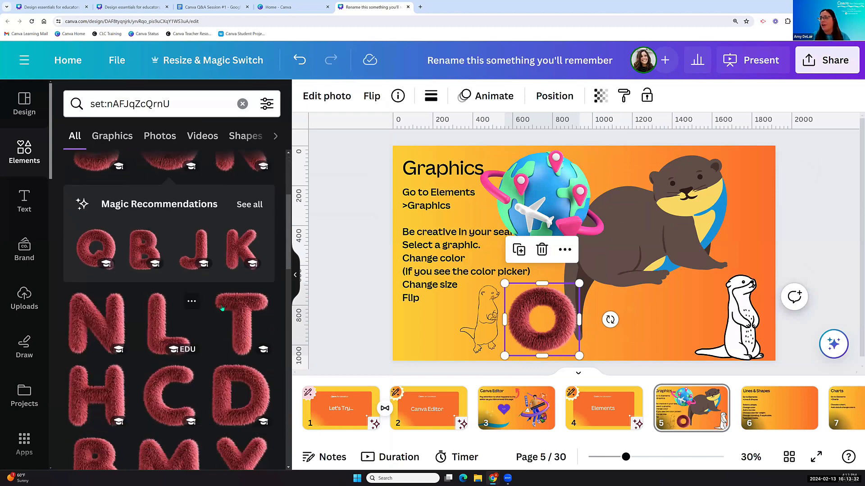
{"action": "left_click", "coordinate": [237, 315]}
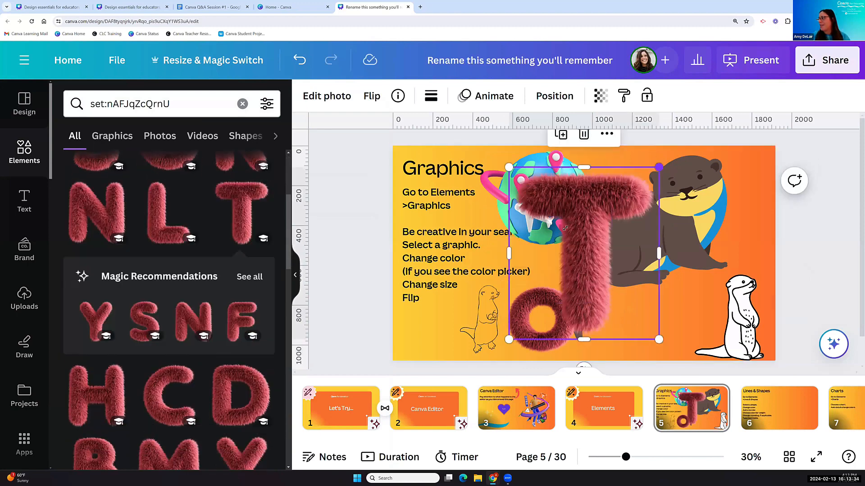
{"action": "left_click_drag", "start_coordinate": [659, 167], "coordinate": [634, 301]}
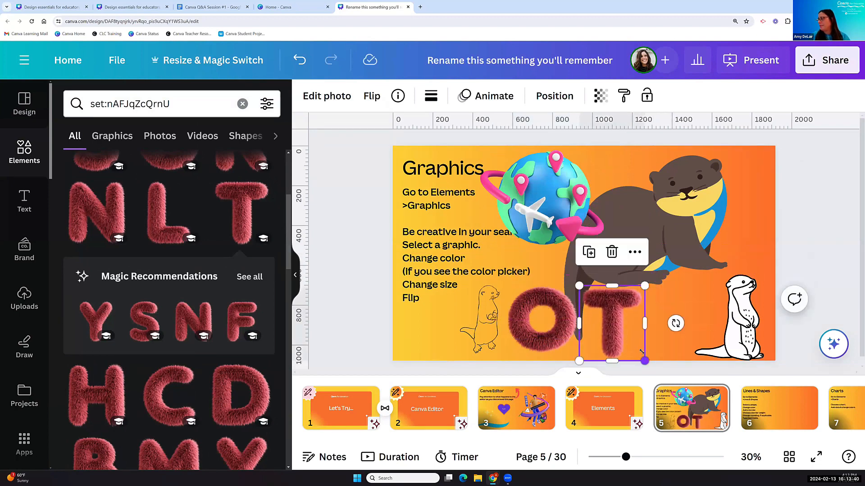
{"action": "left_click_drag", "start_coordinate": [645, 361], "coordinate": [639, 352]}
{"action": "left_click", "coordinate": [659, 327]}
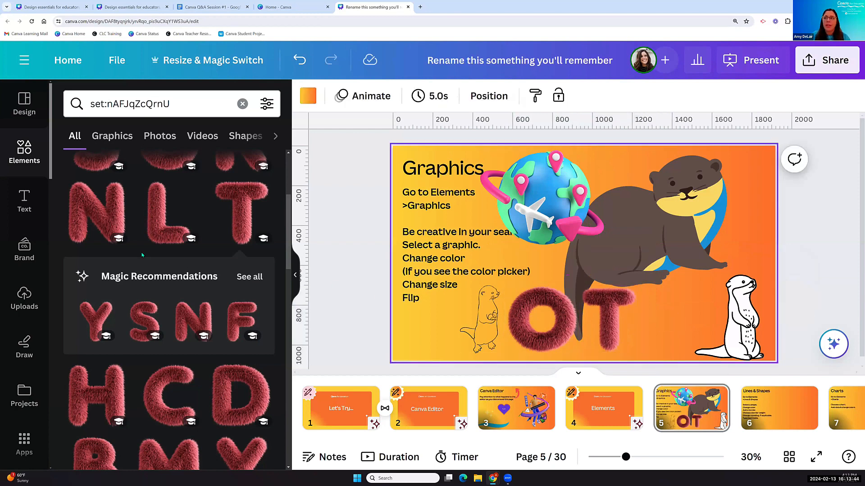
- Review the details of the red fluffy letter A and look over the first letters of its collection again
{"action": "scroll", "coordinate": [134, 264], "scroll_direction": "up", "scroll_amount": 3}
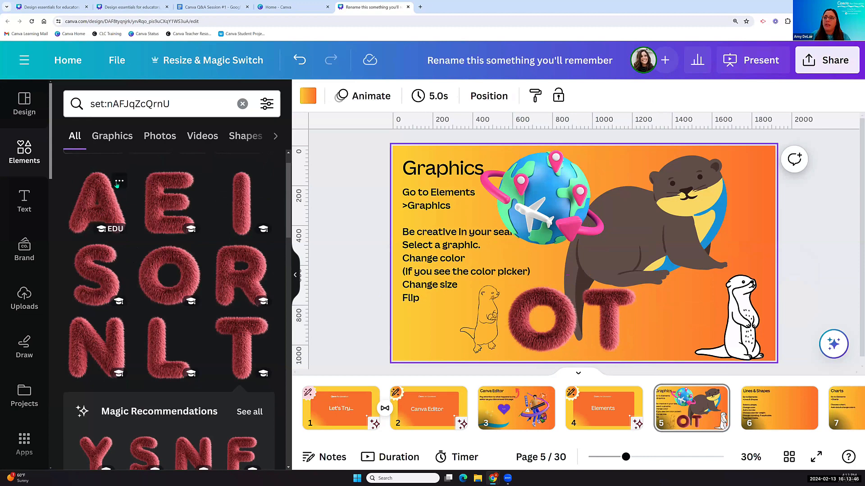
{"action": "left_click", "coordinate": [119, 182]}
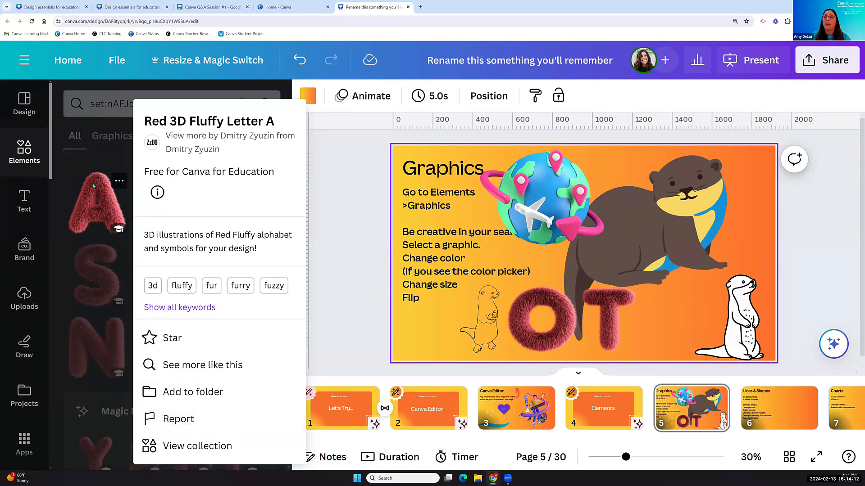
{"action": "left_click", "coordinate": [65, 186]}
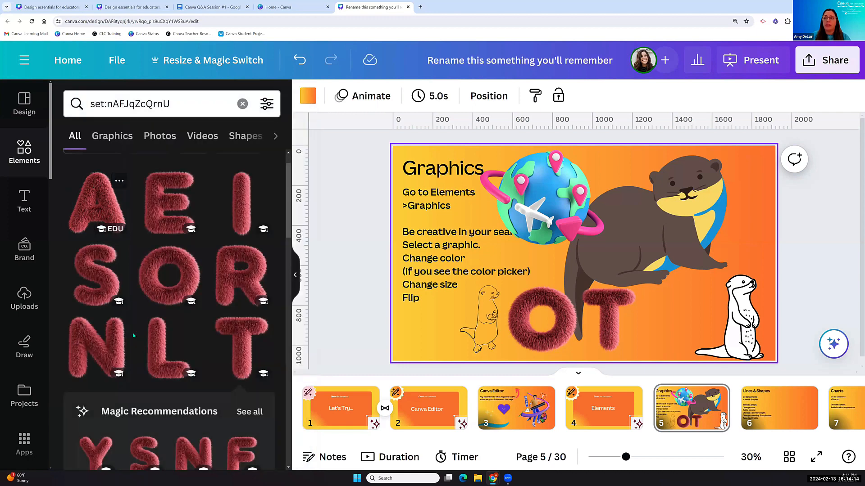
{"action": "scroll", "coordinate": [134, 336], "scroll_direction": "up", "scroll_amount": 1}
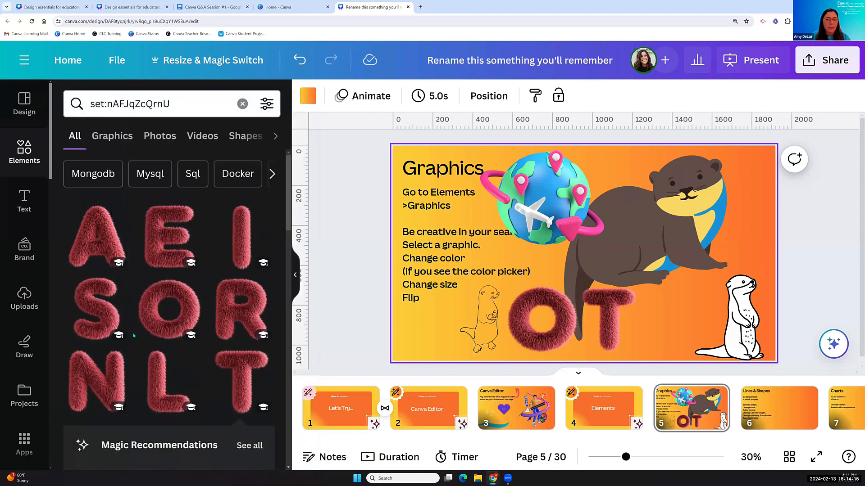
{"action": "scroll", "coordinate": [125, 334], "scroll_direction": "down", "scroll_amount": 2}
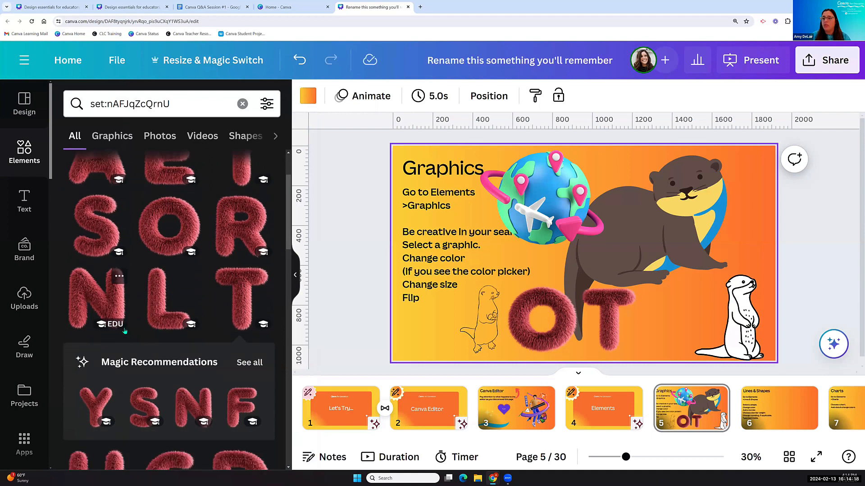
{"action": "scroll", "coordinate": [125, 331], "scroll_direction": "down", "scroll_amount": 1}
{"action": "scroll", "coordinate": [124, 331], "scroll_direction": "up", "scroll_amount": 3}
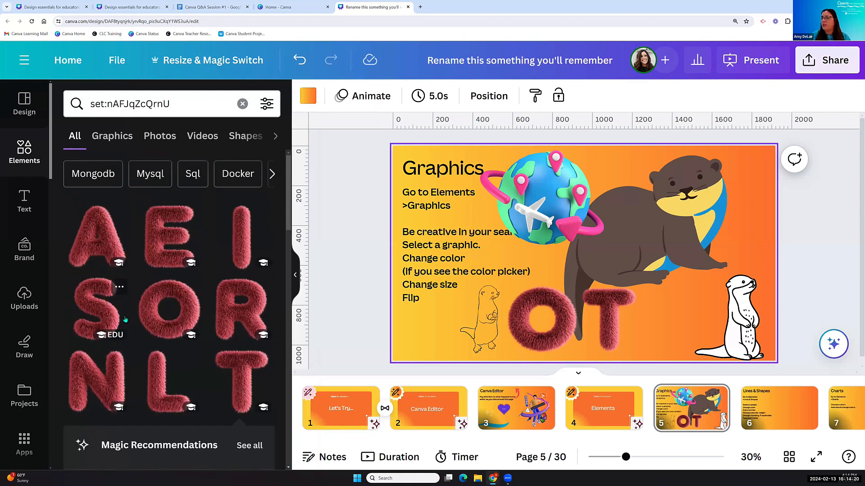
- Search the elements for "animal letters"
{"action": "left_click", "coordinate": [119, 105]}
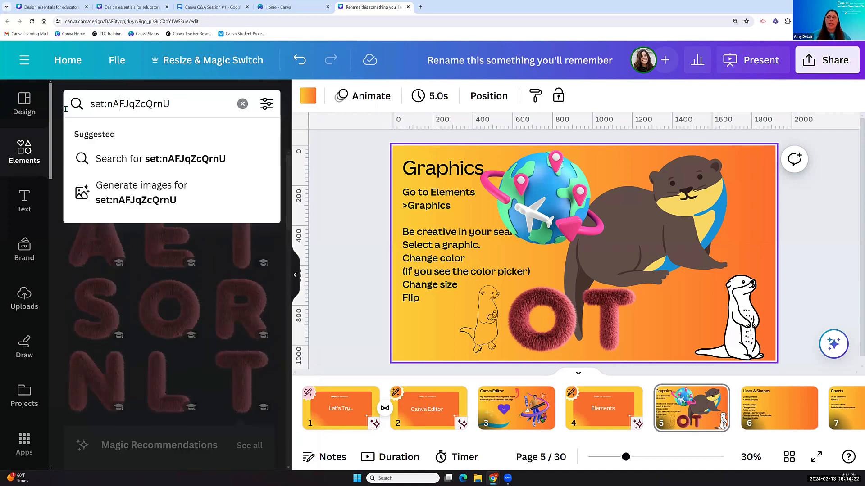
{"action": "key", "text": "ctrl+a"}
{"action": "type", "text": "animal "}
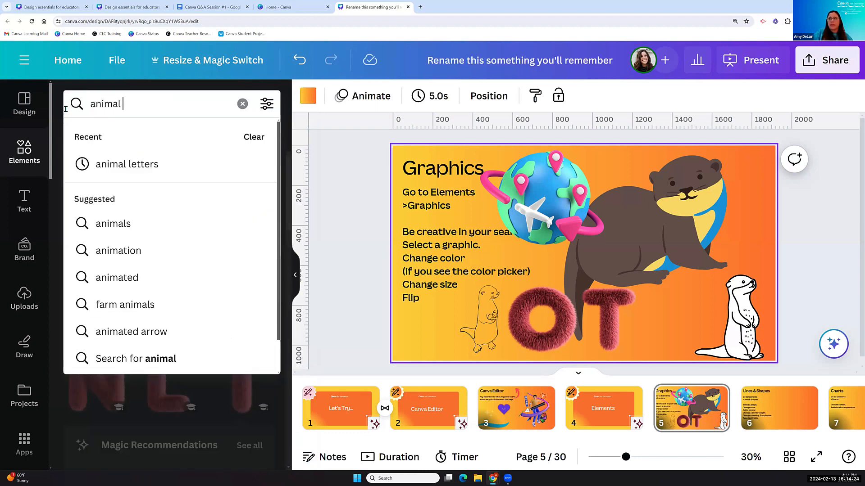
{"action": "type", "text": "letters"}
{"action": "key", "text": "Return"}
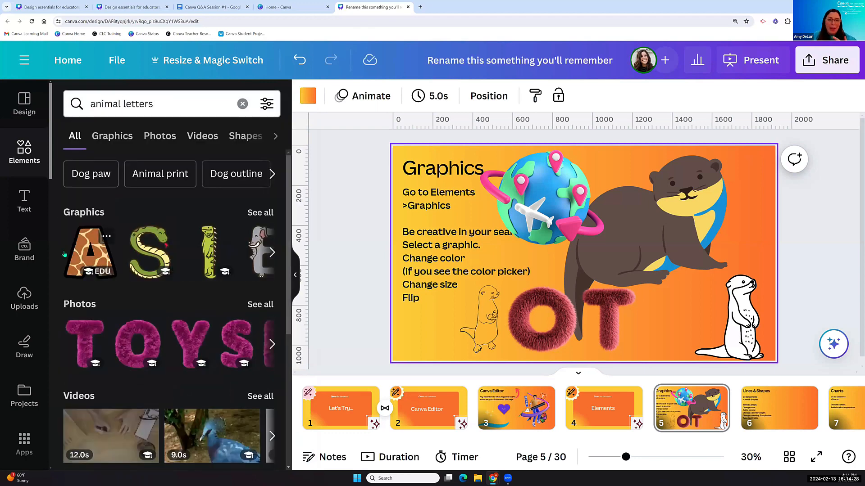
- Open the collection of the giraffe-patterned letter A and look through its matching letters
{"action": "left_click", "coordinate": [105, 238]}
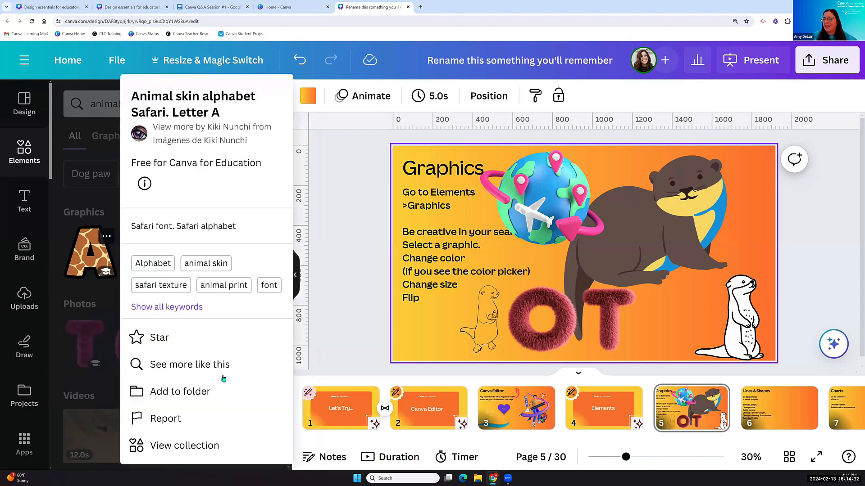
{"action": "left_click", "coordinate": [183, 444]}
{"action": "scroll", "coordinate": [135, 343], "scroll_direction": "down", "scroll_amount": 2}
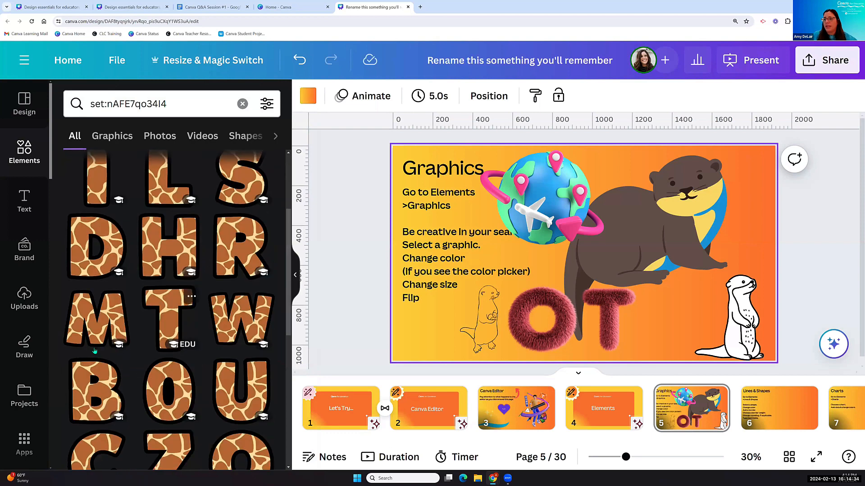
{"action": "scroll", "coordinate": [120, 330], "scroll_direction": "down", "scroll_amount": 5}
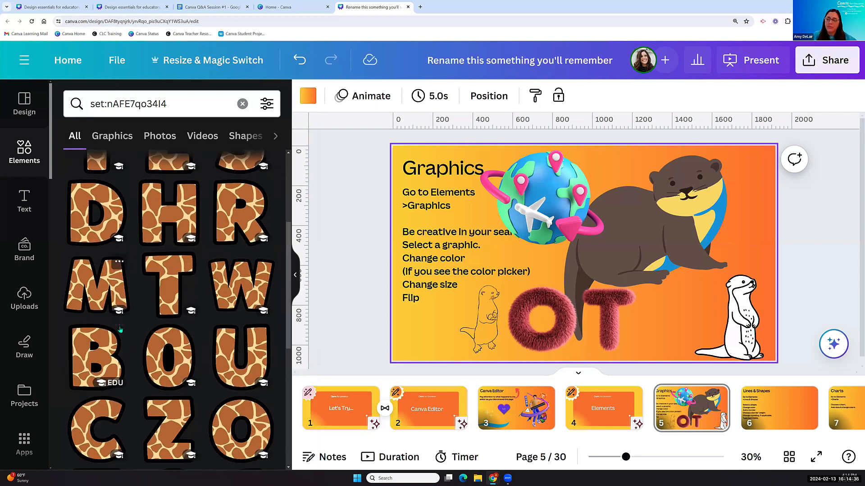
{"action": "scroll", "coordinate": [119, 327], "scroll_direction": "up", "scroll_amount": 8}
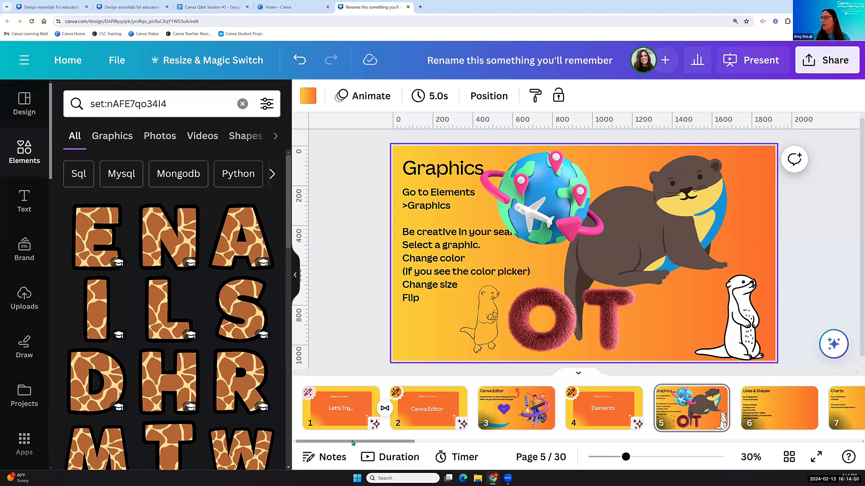
- Go to page 6, Lines & Shapes, and return the element library to its start view
{"action": "left_click_drag", "start_coordinate": [358, 444], "coordinate": [409, 446]}
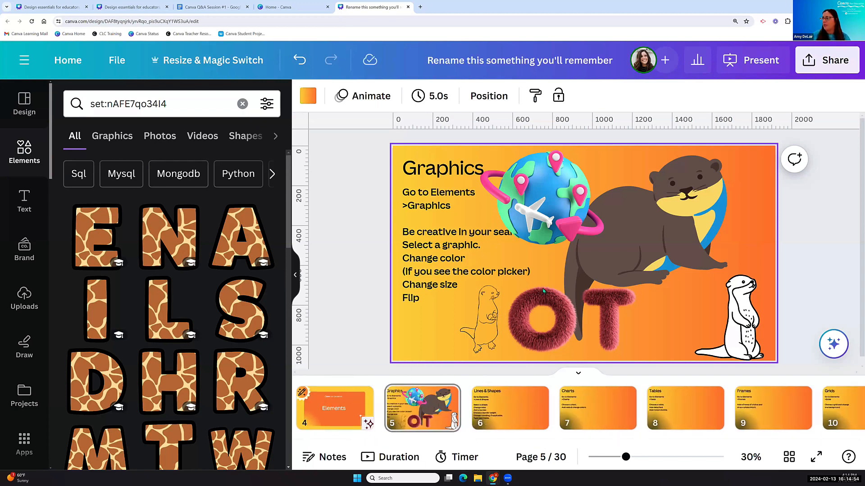
{"action": "left_click", "coordinate": [505, 406]}
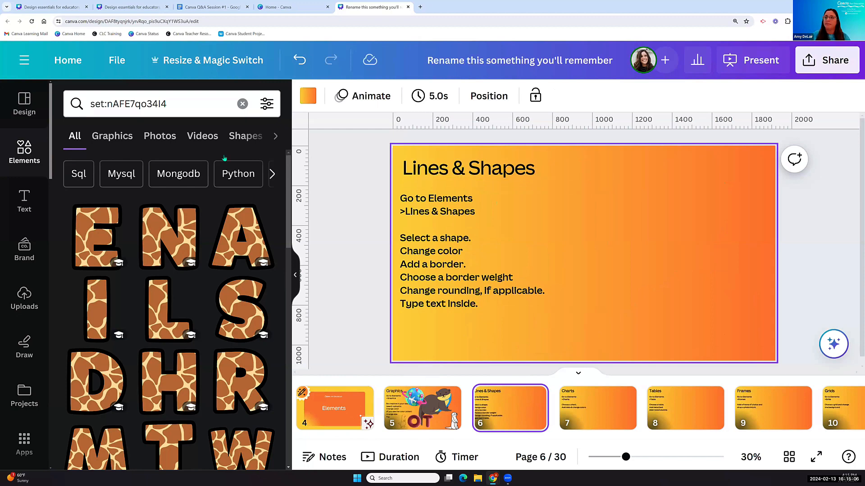
{"action": "left_click", "coordinate": [33, 156]}
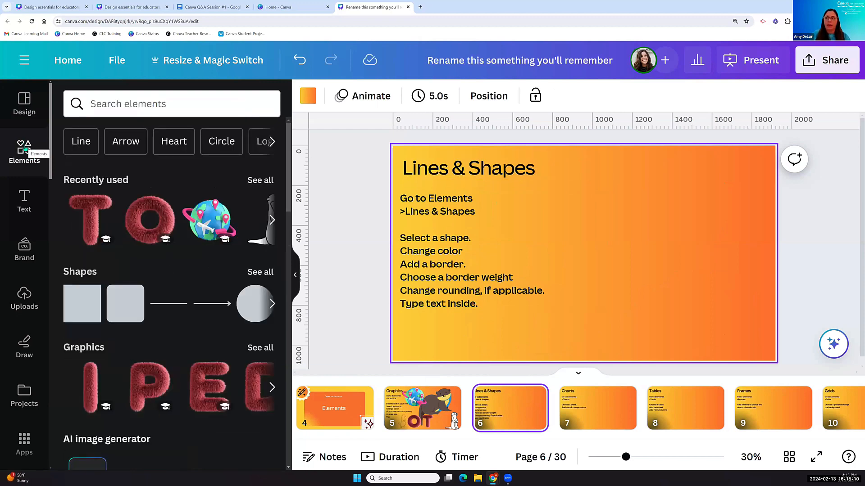
- Look over the recent element searches and the browse categories, and close the suggestions without choosing one
{"action": "left_click", "coordinate": [86, 104]}
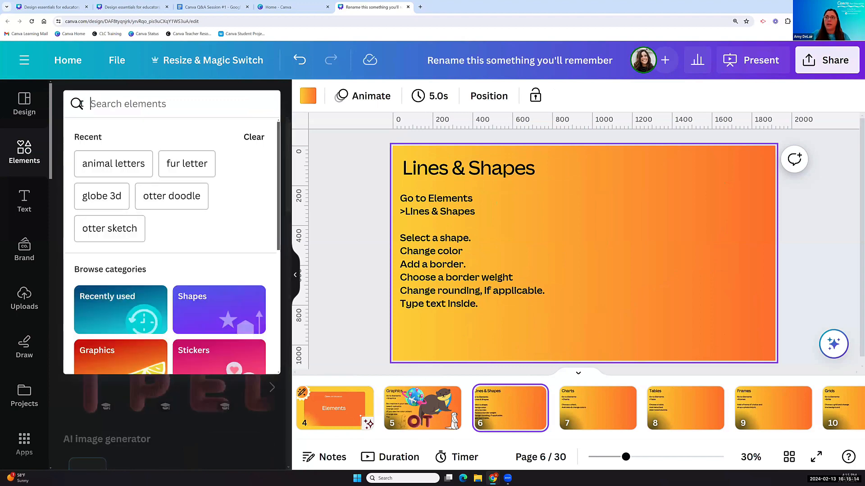
{"action": "scroll", "coordinate": [116, 234], "scroll_direction": "down", "scroll_amount": 2}
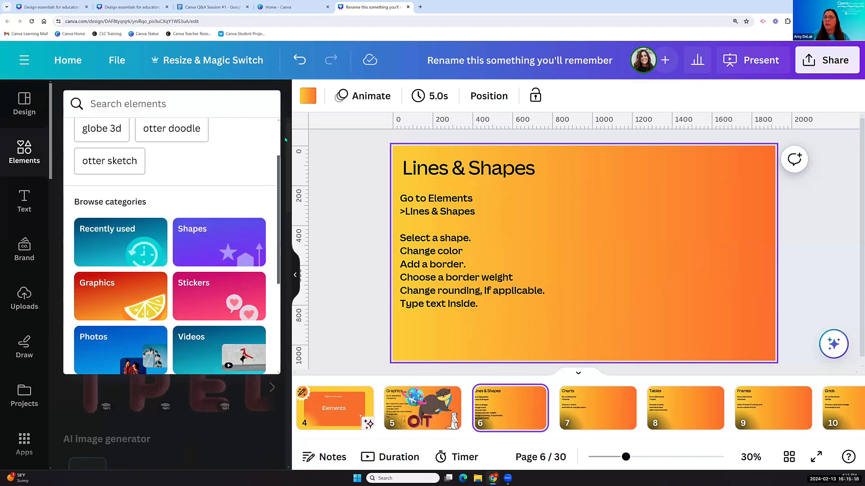
{"action": "left_click", "coordinate": [54, 183]}
{"action": "left_click", "coordinate": [95, 113]}
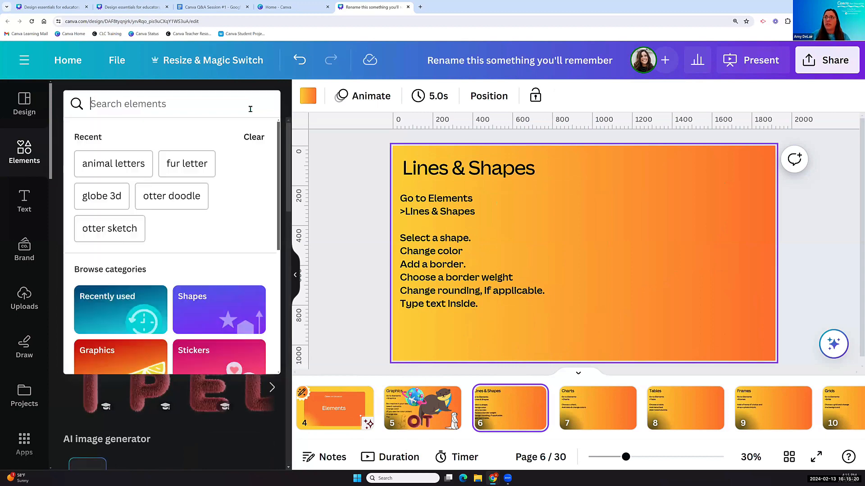
{"action": "left_click", "coordinate": [78, 269]}
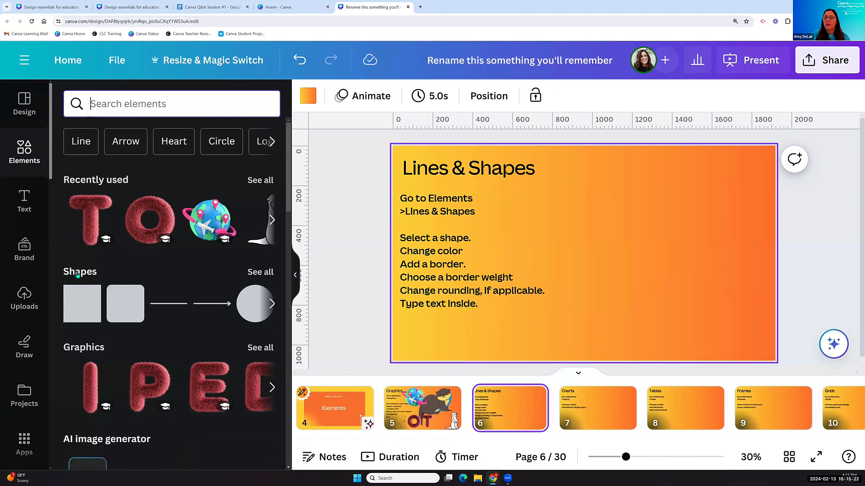
- Show all lines and shapes in the element library and look through the available shapes
{"action": "left_click", "coordinate": [256, 272]}
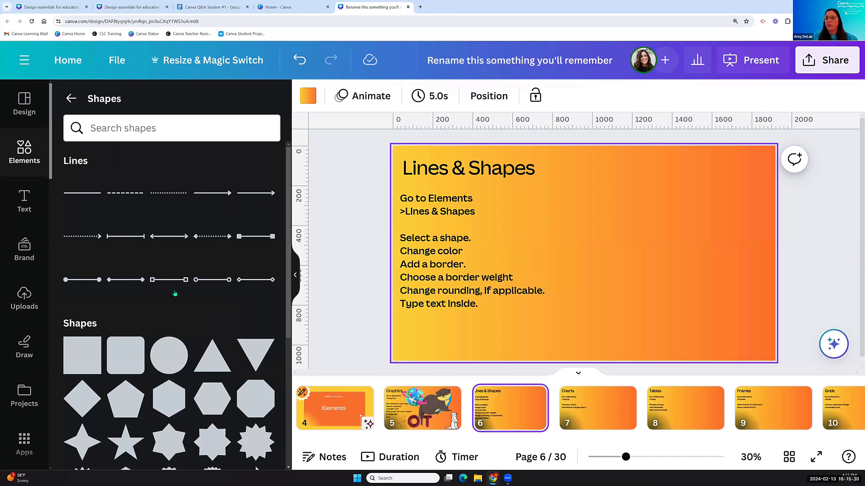
{"action": "scroll", "coordinate": [175, 293], "scroll_direction": "down", "scroll_amount": 3}
{"action": "scroll", "coordinate": [125, 357], "scroll_direction": "down", "scroll_amount": 2}
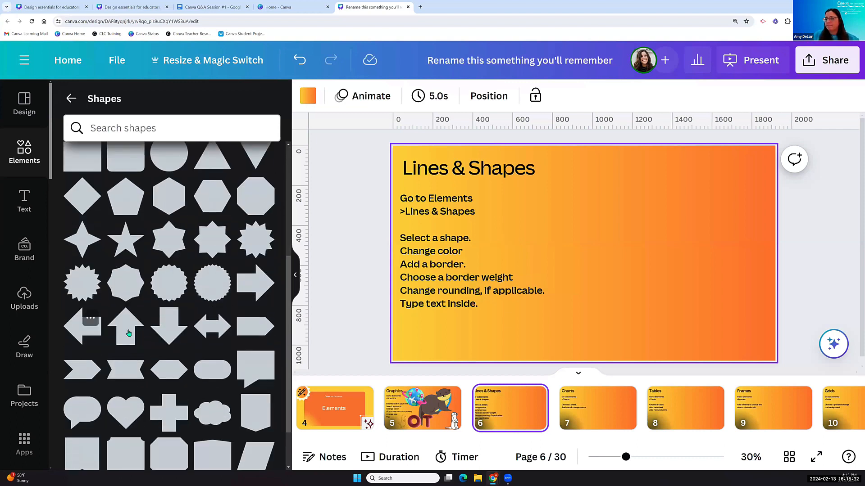
- Add a right-pointing block arrow to the Lines & Shapes page, stretch it into a long, flat arrow and place it beside the instructions
{"action": "left_click", "coordinate": [255, 282]}
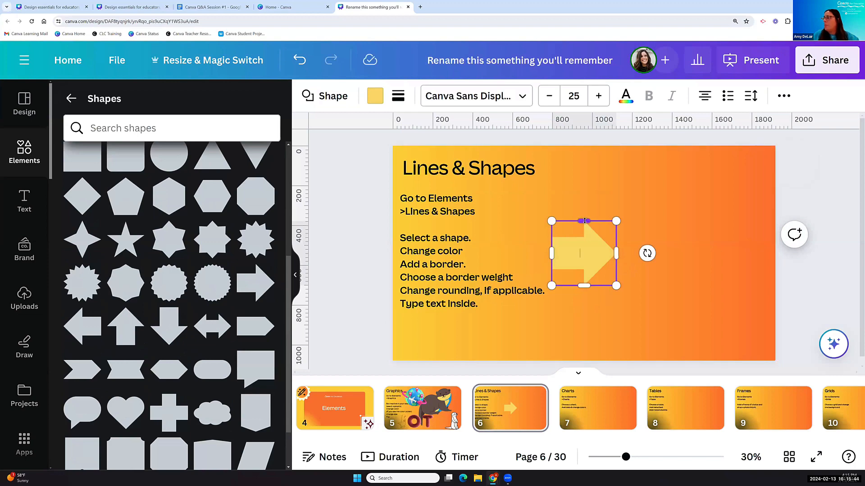
{"action": "left_click_drag", "start_coordinate": [584, 215], "coordinate": [584, 239]}
{"action": "left_click_drag", "start_coordinate": [620, 263], "coordinate": [763, 220]}
{"action": "left_click_drag", "start_coordinate": [707, 274], "coordinate": [680, 268]}
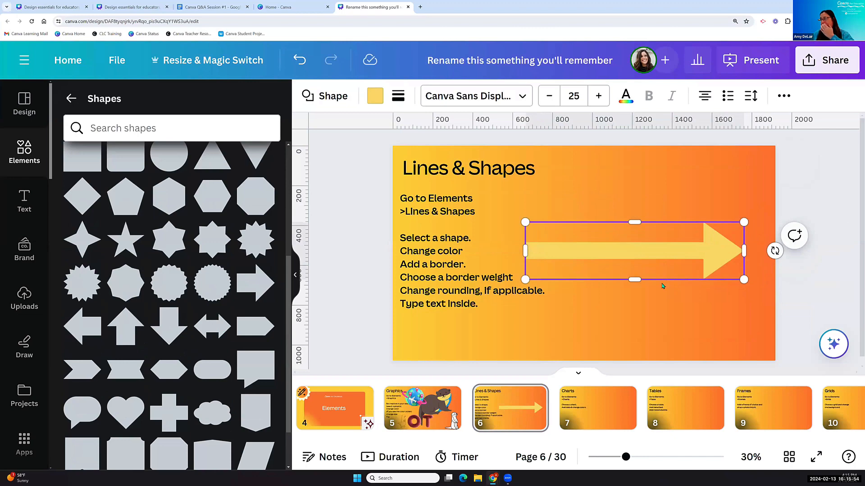
- Enter the text "begin to type here" inside the arrow
{"action": "left_click_drag", "start_coordinate": [626, 457], "coordinate": [651, 467]}
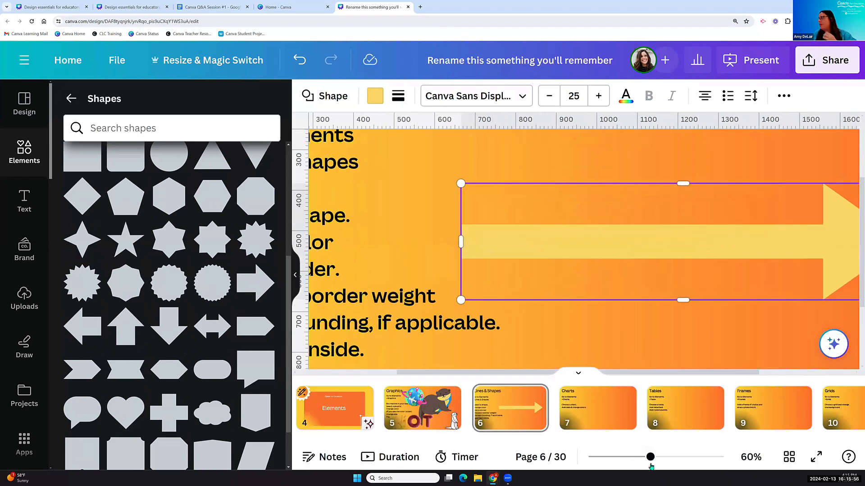
{"action": "double_click", "coordinate": [700, 238]}
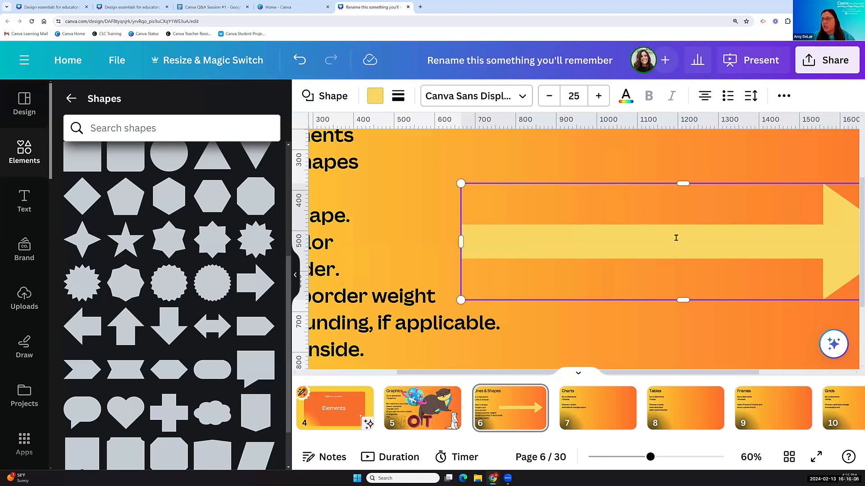
{"action": "type", "text": "begin ti"}
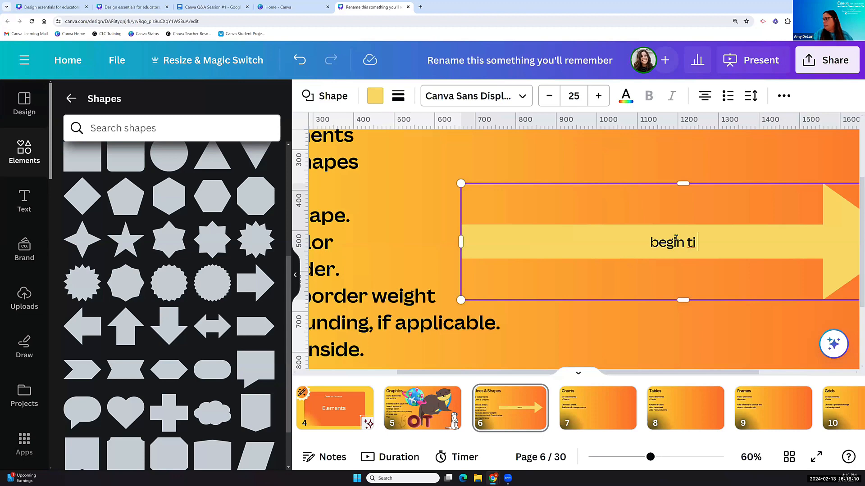
{"action": "key", "text": "BackSpace"}
{"action": "type", "text": "o type here"}
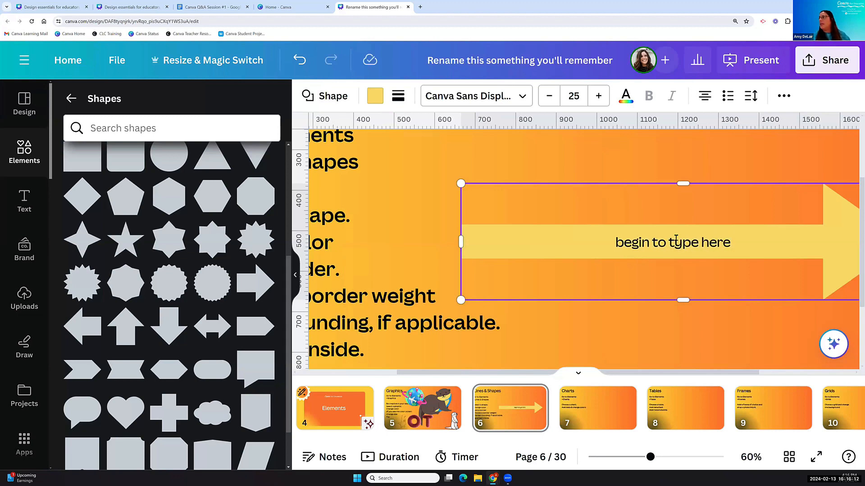
- Fill the arrow with the document colour #12aed0 and give it a dotted border
{"action": "left_click", "coordinate": [375, 95]}
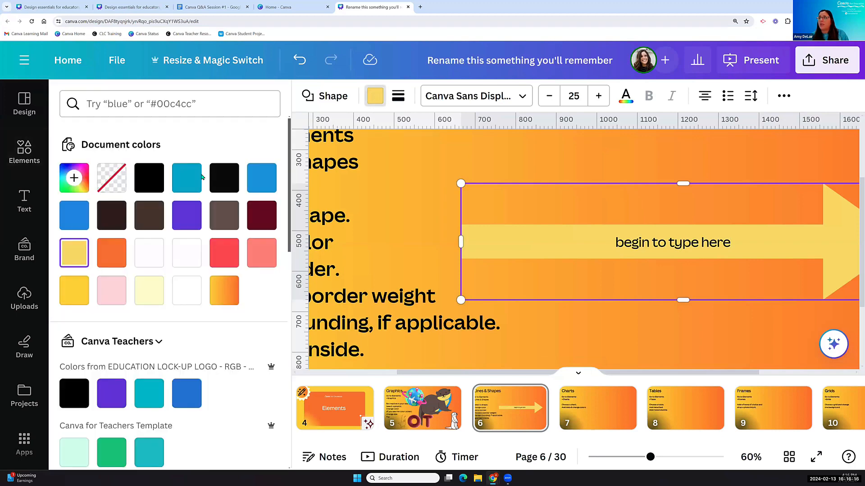
{"action": "left_click", "coordinate": [187, 182]}
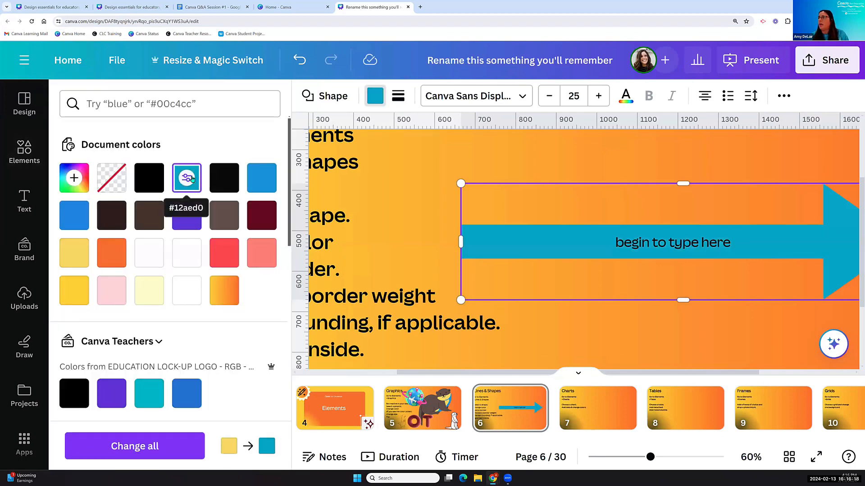
{"action": "left_click", "coordinate": [398, 95]}
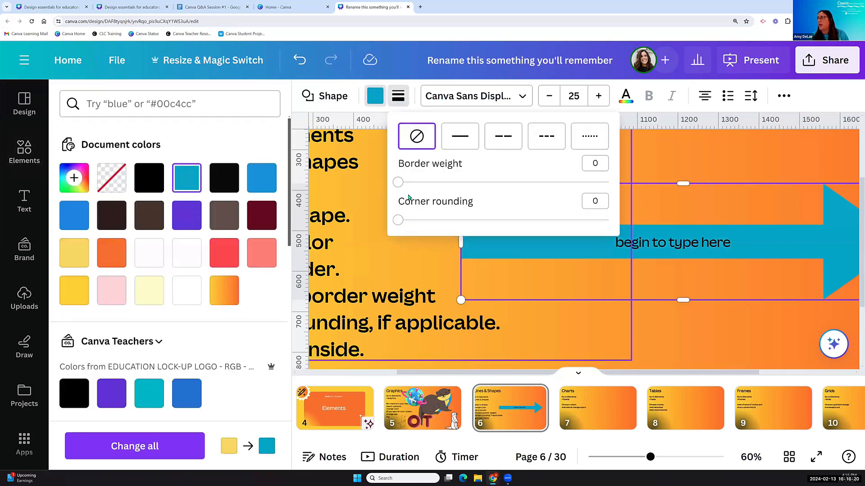
{"action": "left_click", "coordinate": [461, 141]}
{"action": "left_click", "coordinate": [547, 137]}
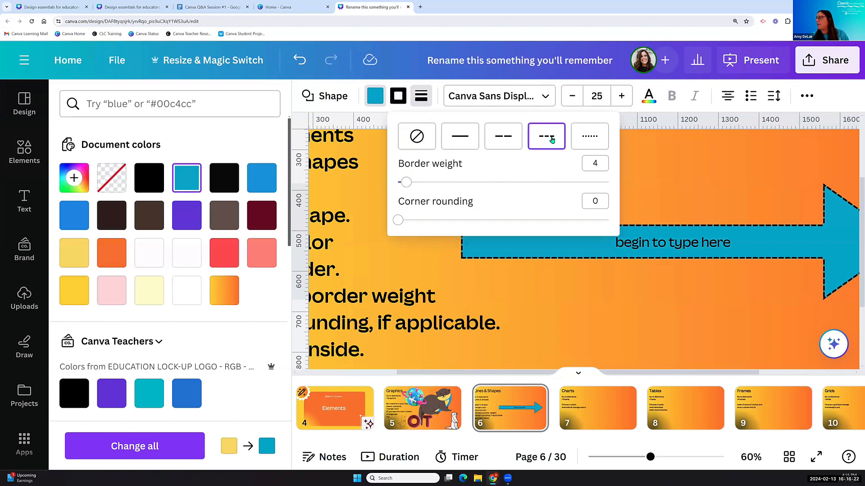
{"action": "left_click", "coordinate": [584, 137]}
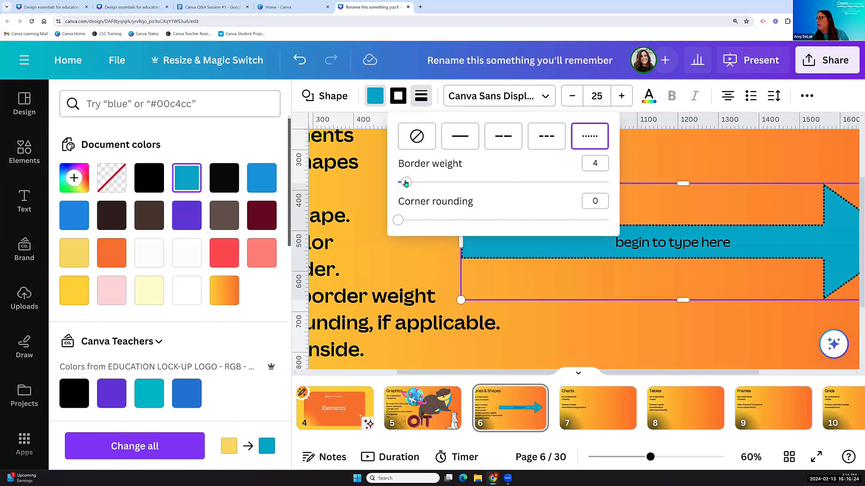
- Set the arrow's border weight to 16 and its corner rounding to 13
{"action": "left_click_drag", "start_coordinate": [405, 182], "coordinate": [431, 182]}
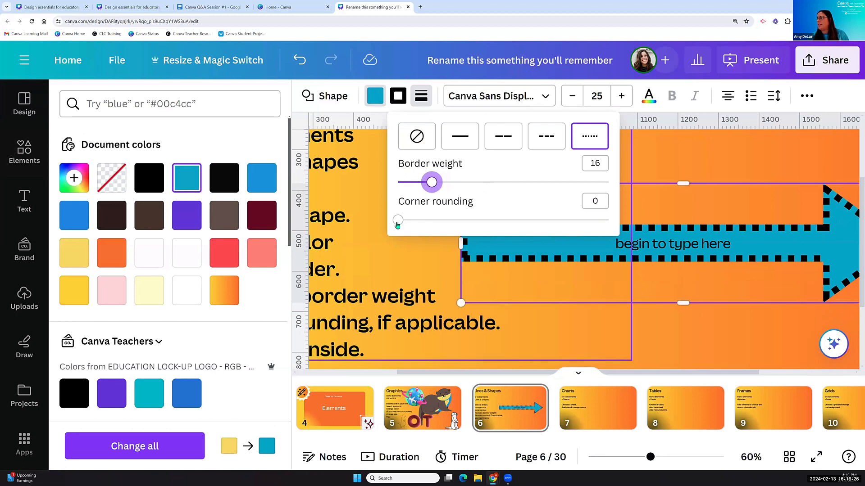
{"action": "left_click_drag", "start_coordinate": [398, 220], "coordinate": [425, 221]}
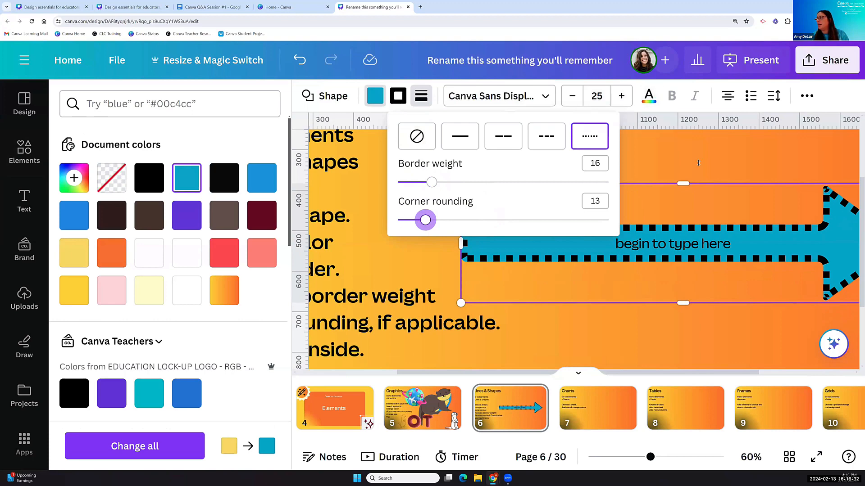
{"action": "left_click", "coordinate": [457, 147]}
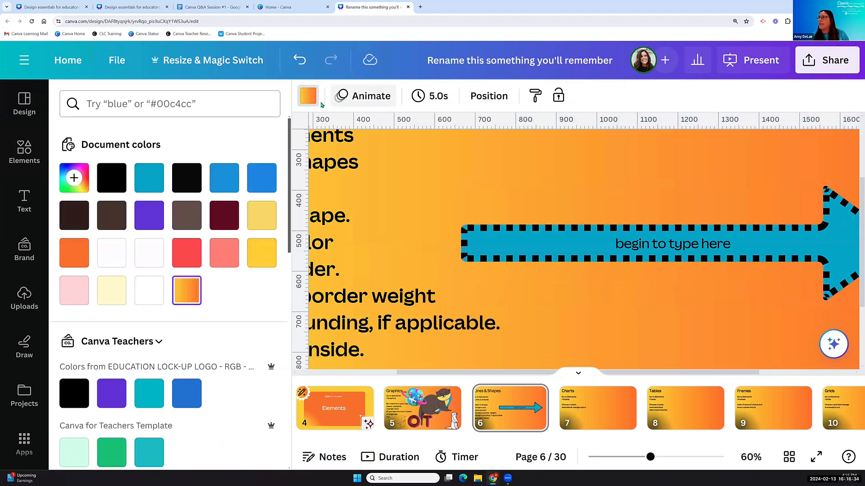
- Change the arrow into a diamond using the shape replacement option
{"action": "left_click", "coordinate": [533, 244]}
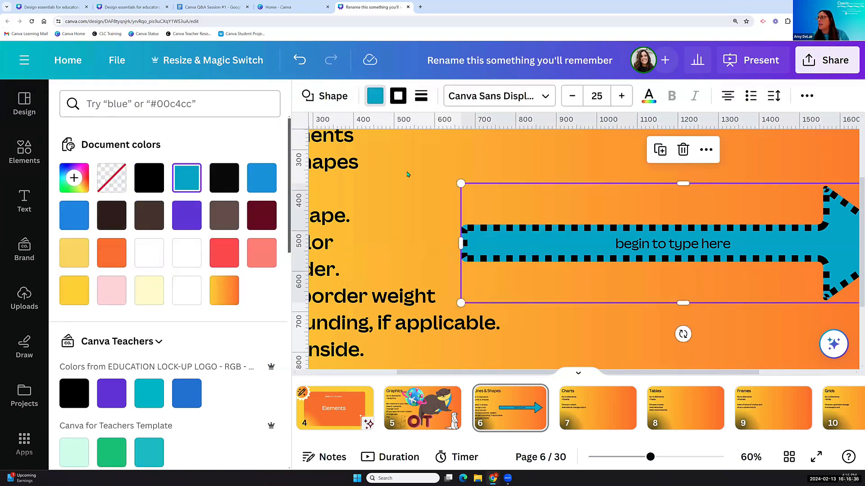
{"action": "left_click", "coordinate": [320, 97]}
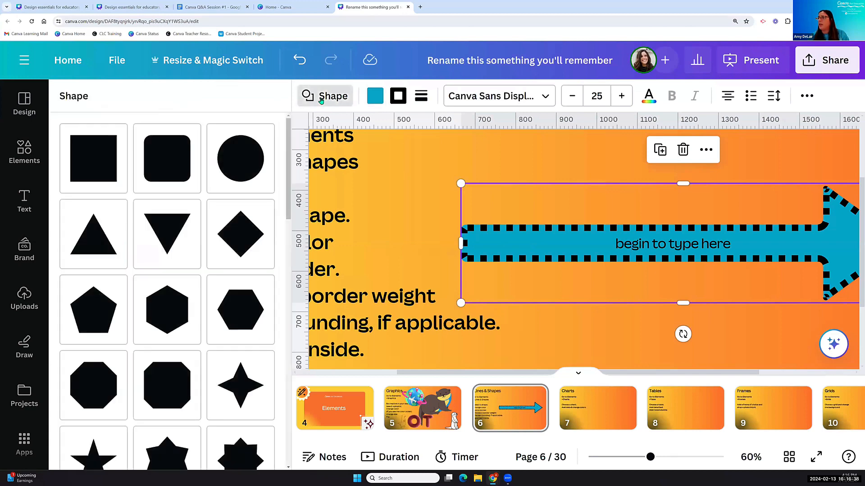
{"action": "left_click", "coordinate": [246, 232]}
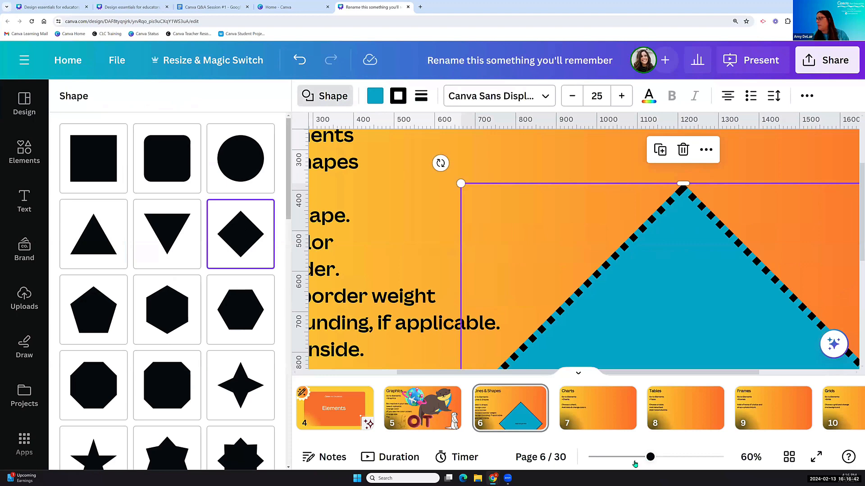
- Shrink the diamond so it fits on the page and place it beside the instruction text
{"action": "left_click", "coordinate": [620, 458]}
{"action": "left_click_drag", "start_coordinate": [658, 277], "coordinate": [667, 228]}
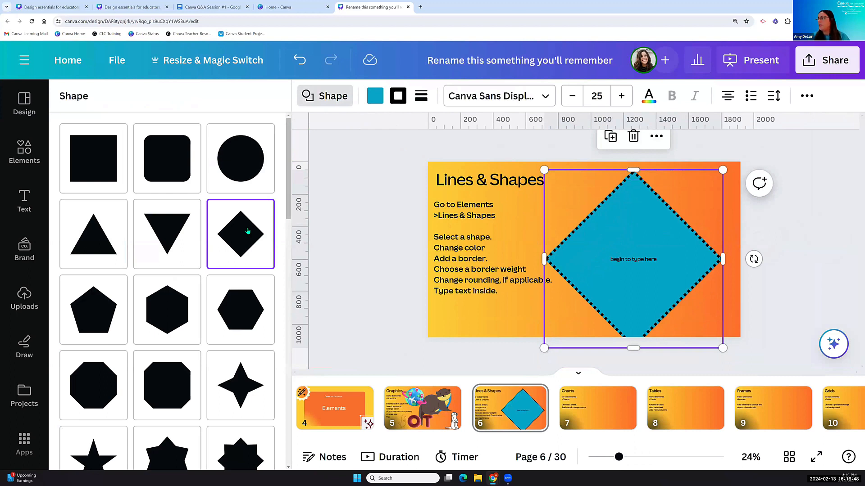
{"action": "left_click_drag", "start_coordinate": [722, 169], "coordinate": [680, 211]}
{"action": "left_click_drag", "start_coordinate": [633, 247], "coordinate": [656, 219]}
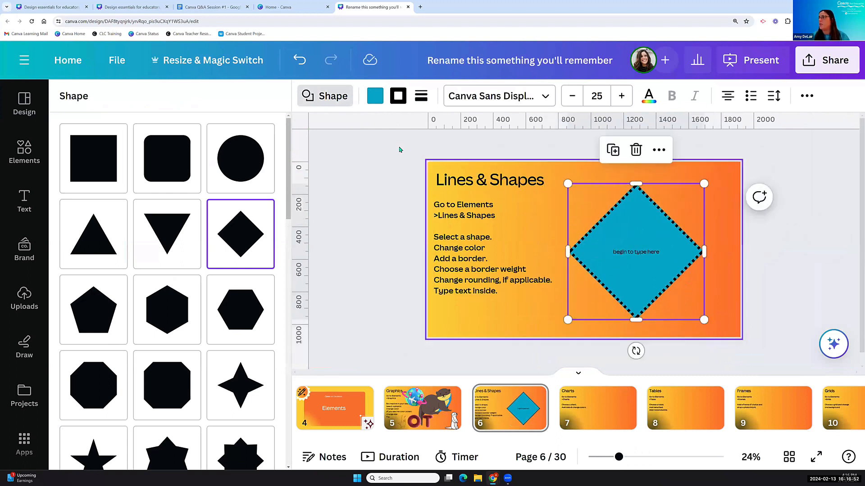
- Try a five-pointed star in place of the diamond and undo the change
{"action": "left_click", "coordinate": [323, 99]}
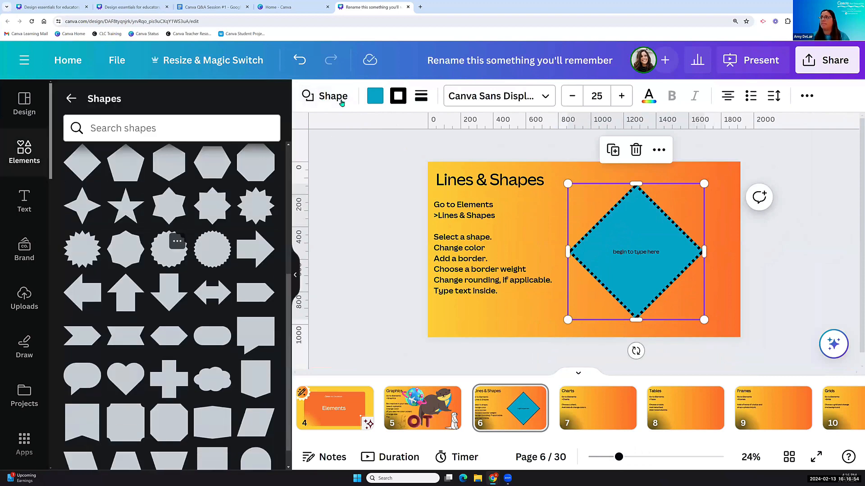
{"action": "left_click", "coordinate": [331, 97]}
{"action": "scroll", "coordinate": [180, 188], "scroll_direction": "down", "scroll_amount": 7}
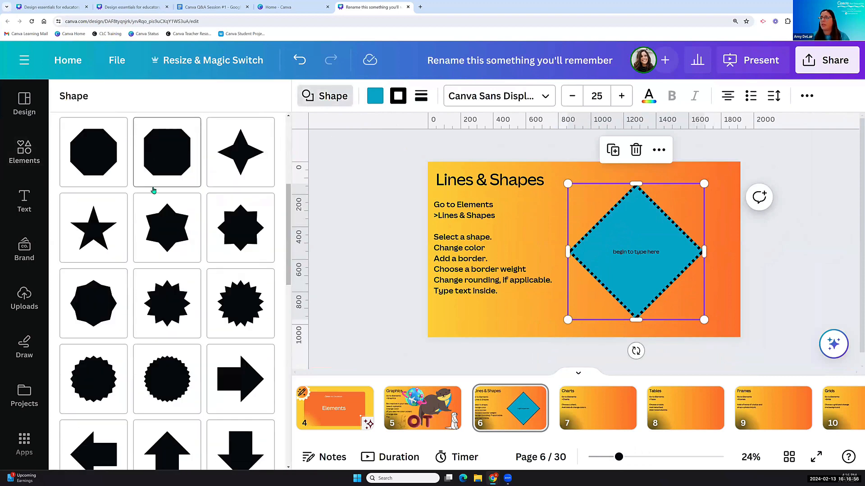
{"action": "left_click", "coordinate": [94, 167]}
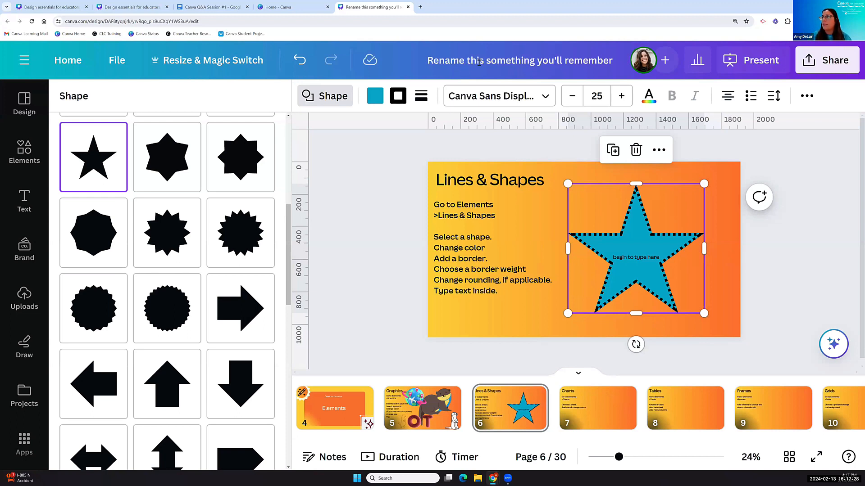
{"action": "left_click", "coordinate": [298, 61]}
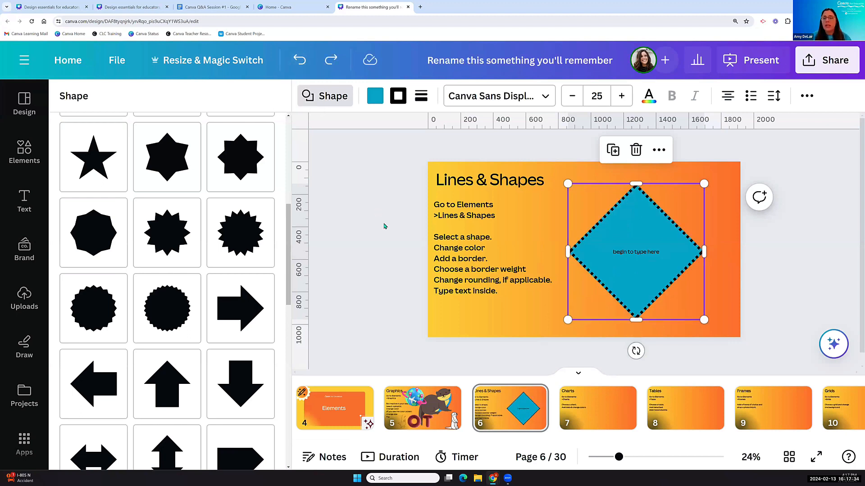
- Go to page 7, Charts, and show the Charts category of the element library
{"action": "left_click", "coordinate": [596, 413]}
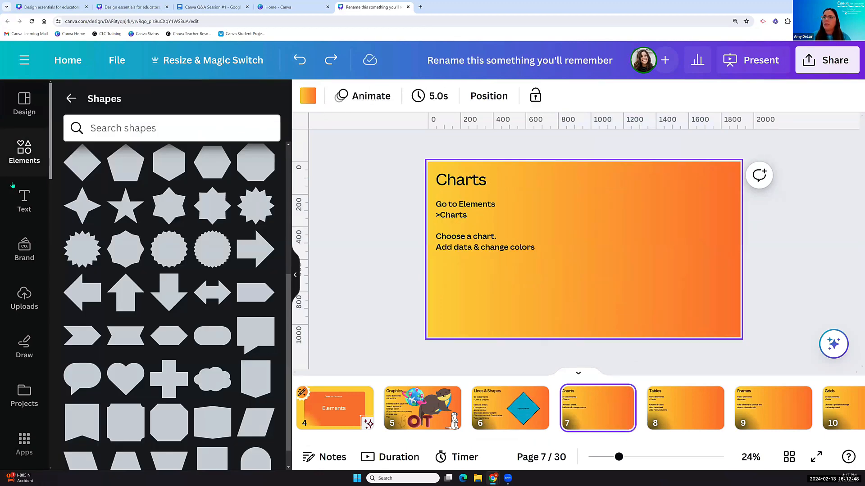
{"action": "left_click", "coordinate": [23, 153]}
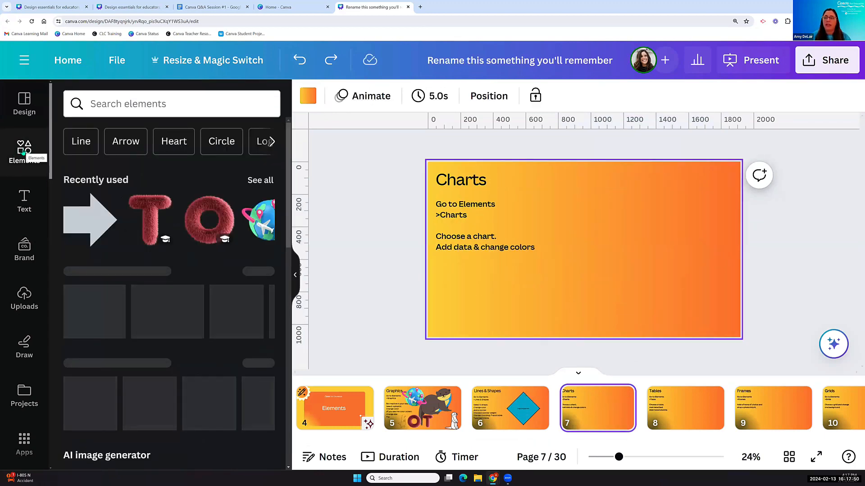
{"action": "left_click", "coordinate": [92, 104]}
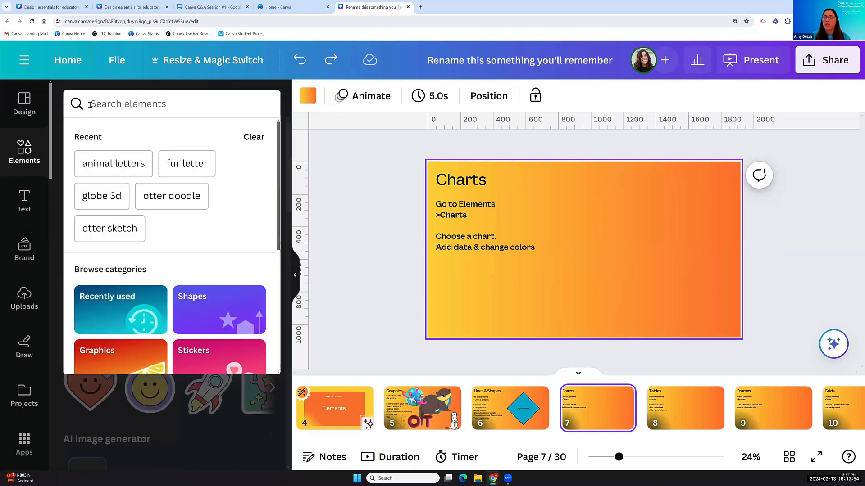
{"action": "scroll", "coordinate": [128, 164], "scroll_direction": "down", "scroll_amount": 3}
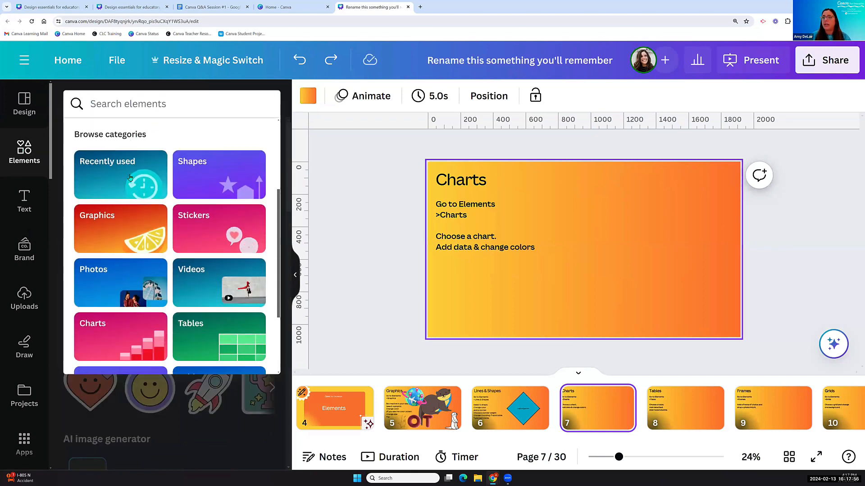
{"action": "scroll", "coordinate": [130, 178], "scroll_direction": "down", "scroll_amount": 2}
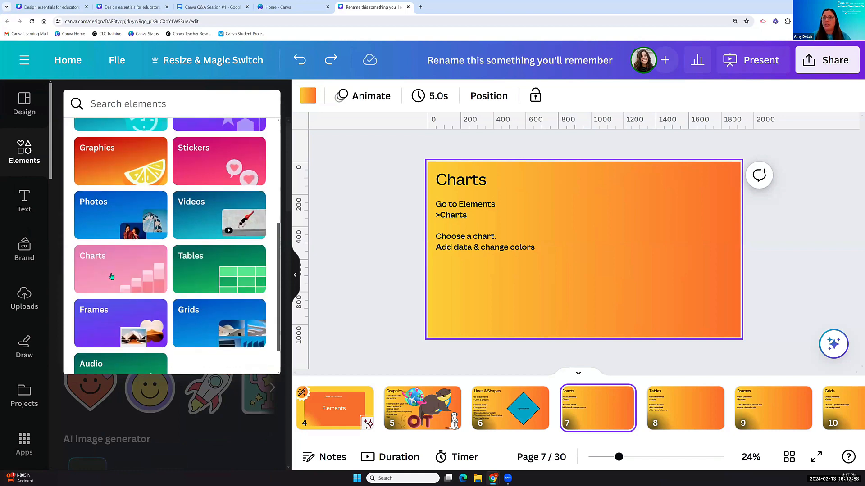
{"action": "left_click", "coordinate": [111, 276]}
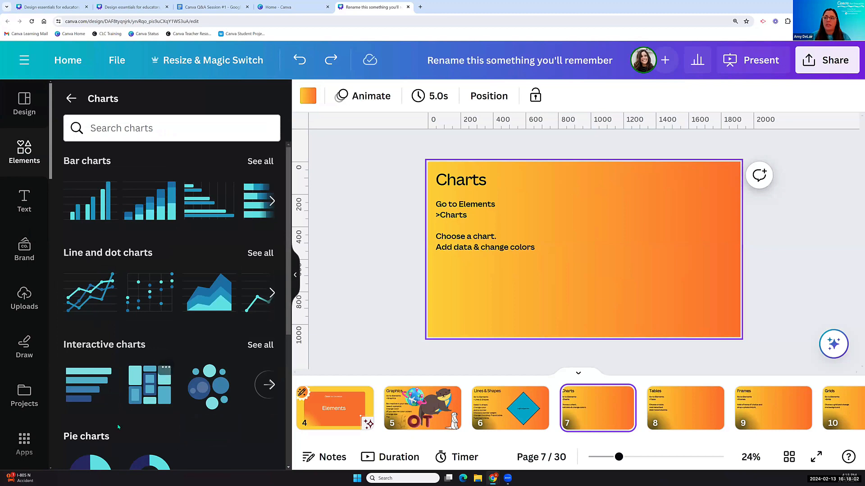
- Look through the available chart types and add the first bar chart to the Charts page
{"action": "scroll", "coordinate": [122, 423], "scroll_direction": "down", "scroll_amount": 5}
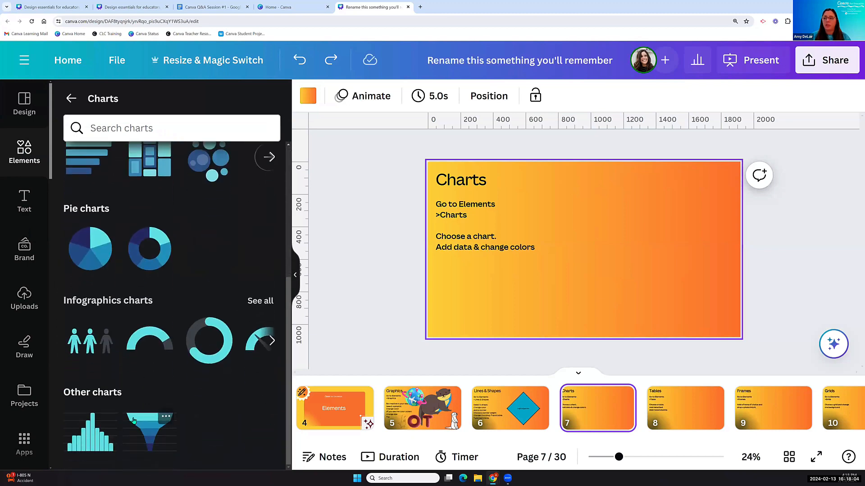
{"action": "scroll", "coordinate": [133, 420], "scroll_direction": "up", "scroll_amount": 5}
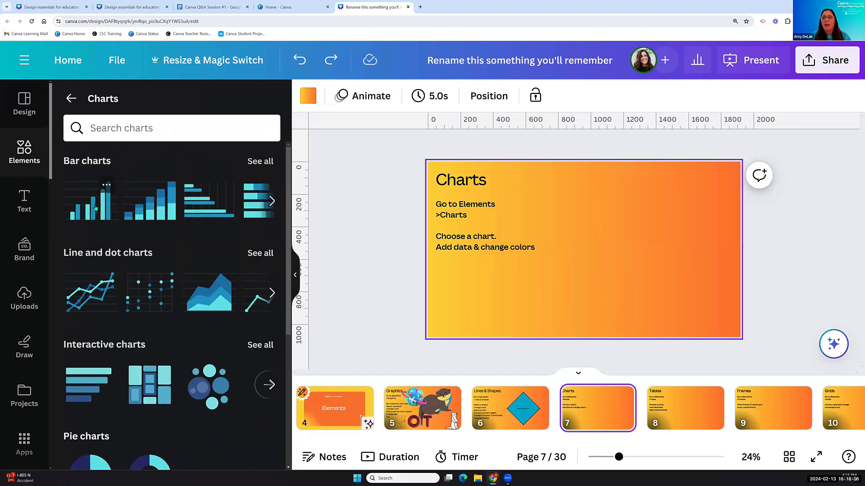
{"action": "left_click", "coordinate": [95, 207]}
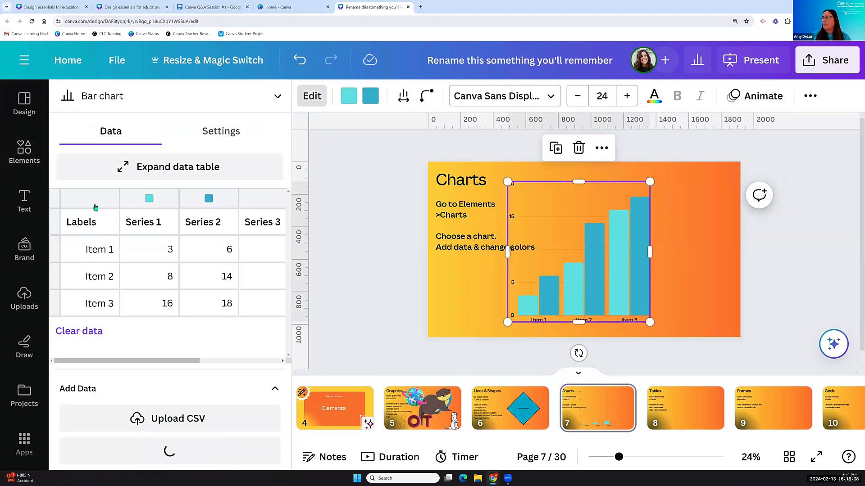
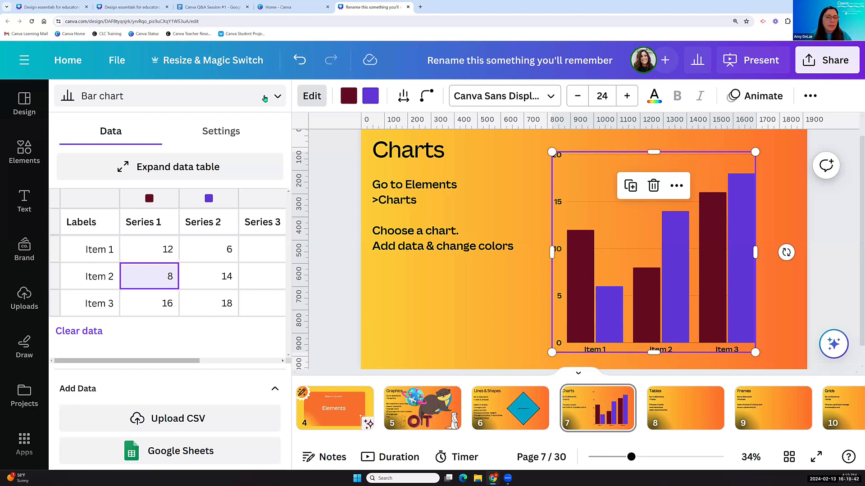
- Change the bar chart on the Charts page to a line chart
{"action": "left_click", "coordinate": [264, 99]}
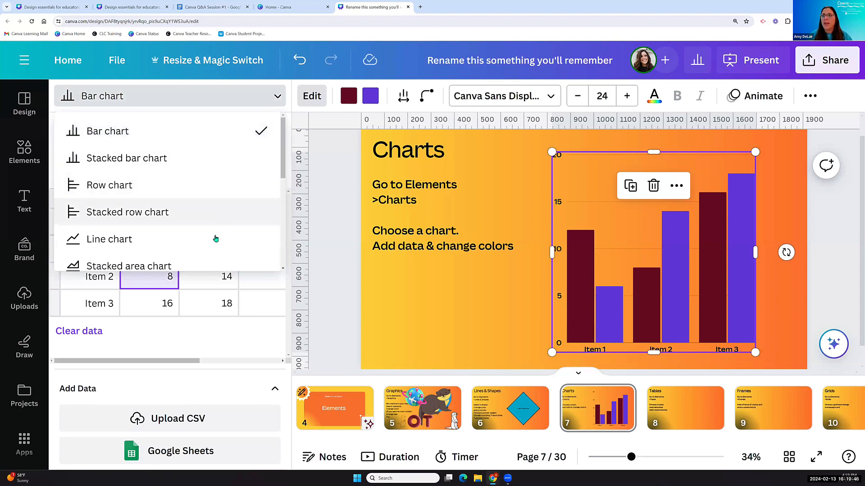
{"action": "left_click", "coordinate": [127, 244]}
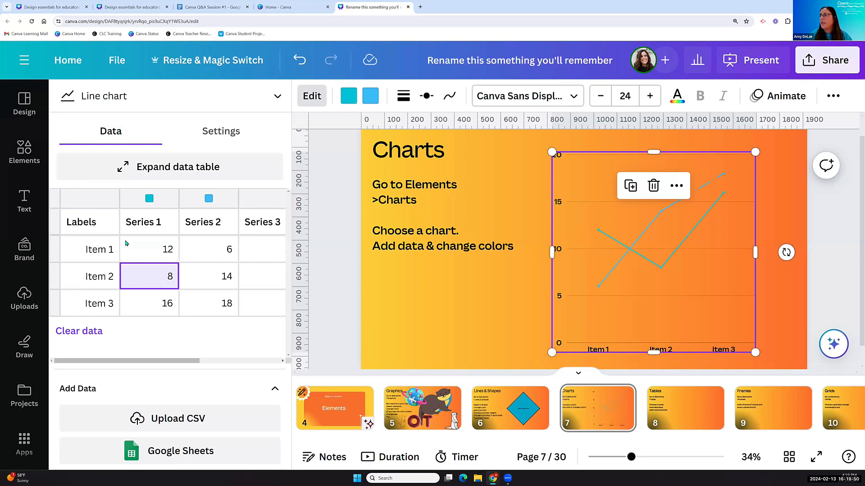
- Try the chart on the Charts page as a histogram chart and as a donut chart
{"action": "left_click", "coordinate": [256, 96]}
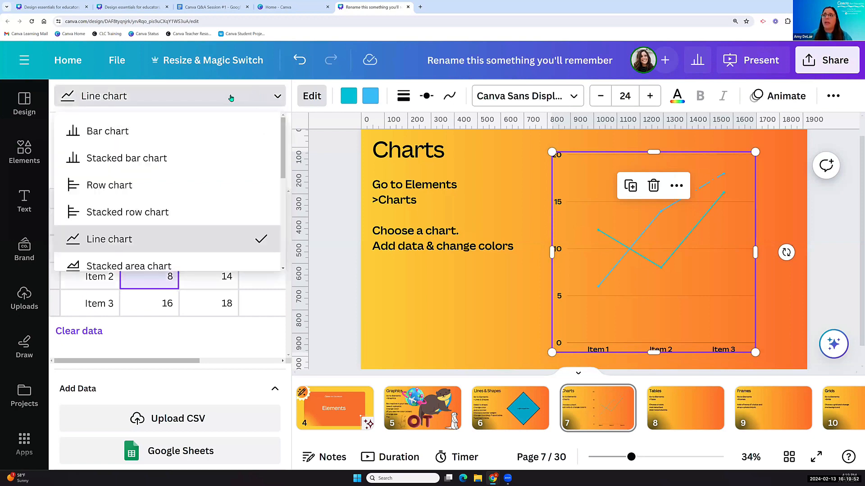
{"action": "scroll", "coordinate": [202, 212], "scroll_direction": "down", "scroll_amount": 3}
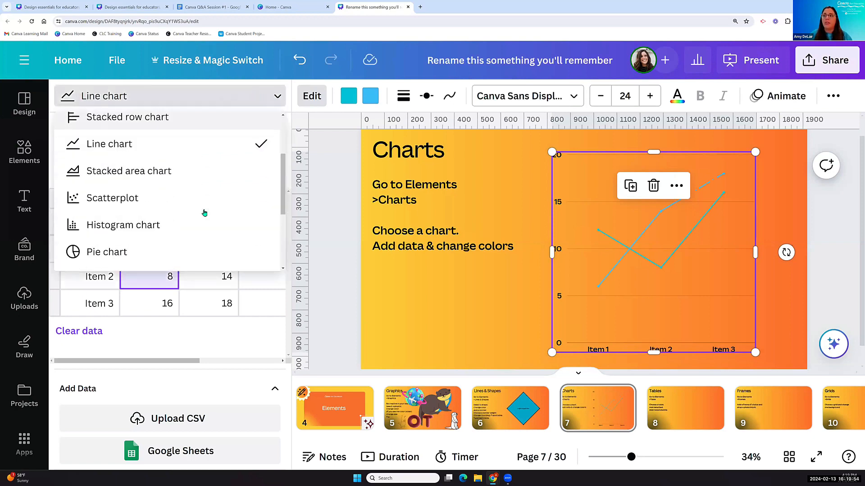
{"action": "left_click", "coordinate": [185, 186]}
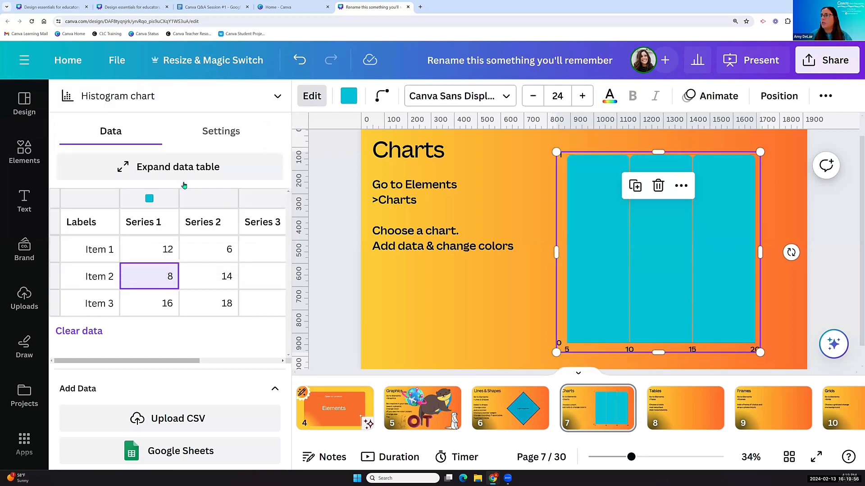
{"action": "left_click", "coordinate": [171, 92]}
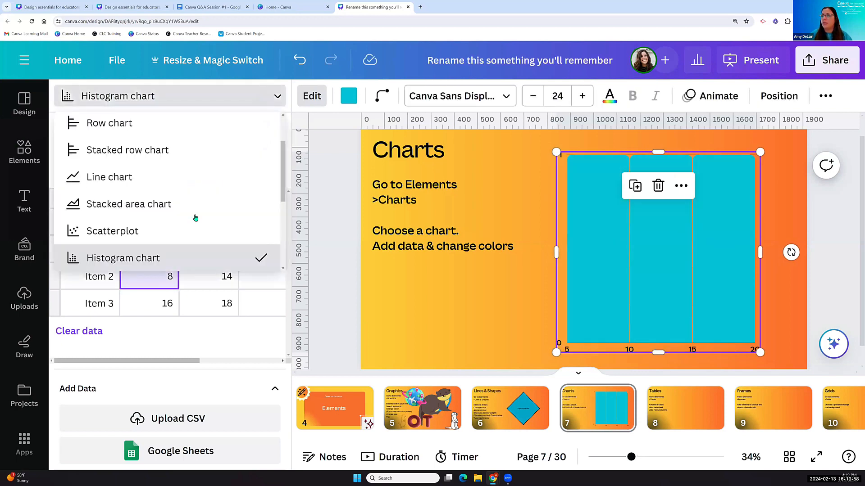
{"action": "scroll", "coordinate": [195, 218], "scroll_direction": "down", "scroll_amount": 4}
{"action": "left_click", "coordinate": [165, 217]}
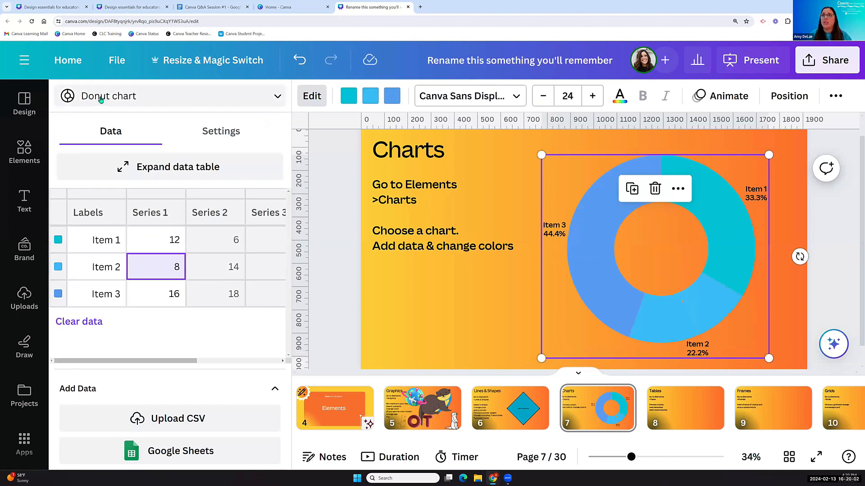
- Change the chart on the Charts page to a packed circles chart
{"action": "left_click", "coordinate": [205, 104]}
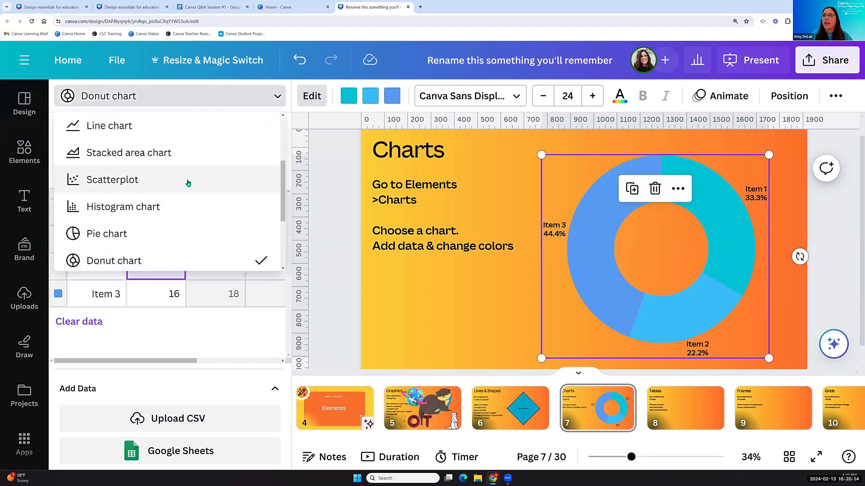
{"action": "scroll", "coordinate": [188, 183], "scroll_direction": "up", "scroll_amount": 1}
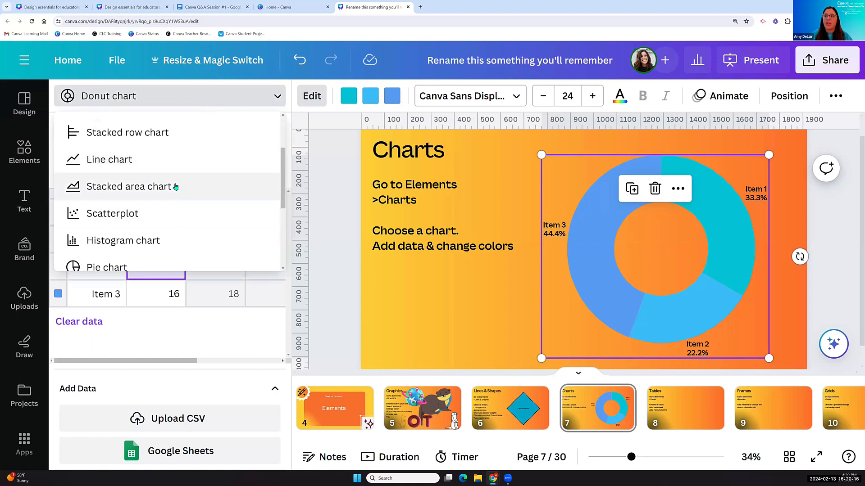
{"action": "scroll", "coordinate": [177, 185], "scroll_direction": "down", "scroll_amount": 3}
{"action": "left_click", "coordinate": [151, 199]}
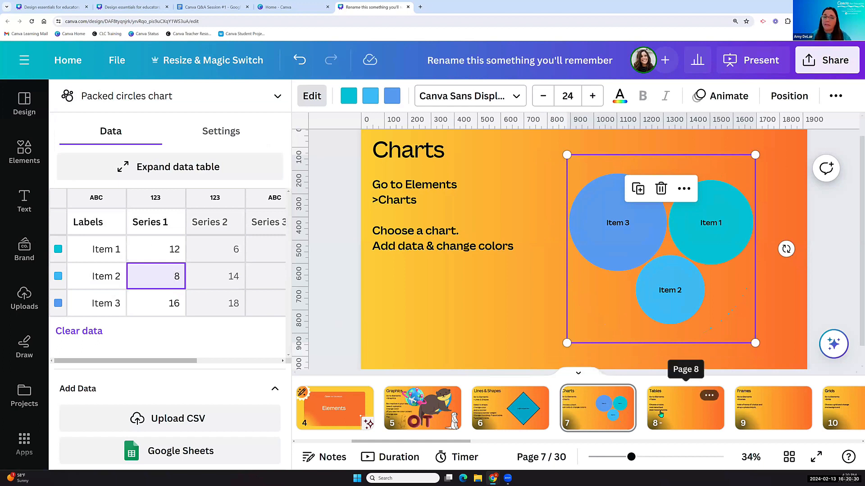
- Go to page 8, Tables, and show the Tables category of the element library
{"action": "left_click_drag", "start_coordinate": [453, 443], "coordinate": [502, 444]}
{"action": "left_click", "coordinate": [457, 415]}
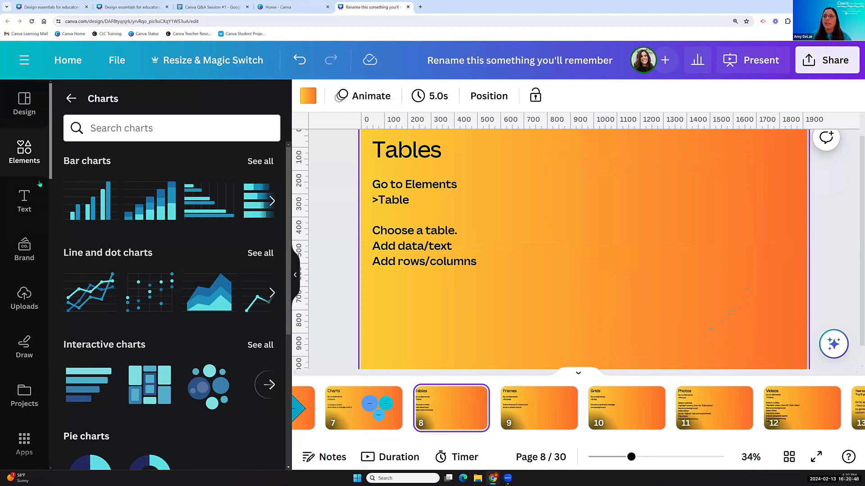
{"action": "left_click", "coordinate": [21, 155]}
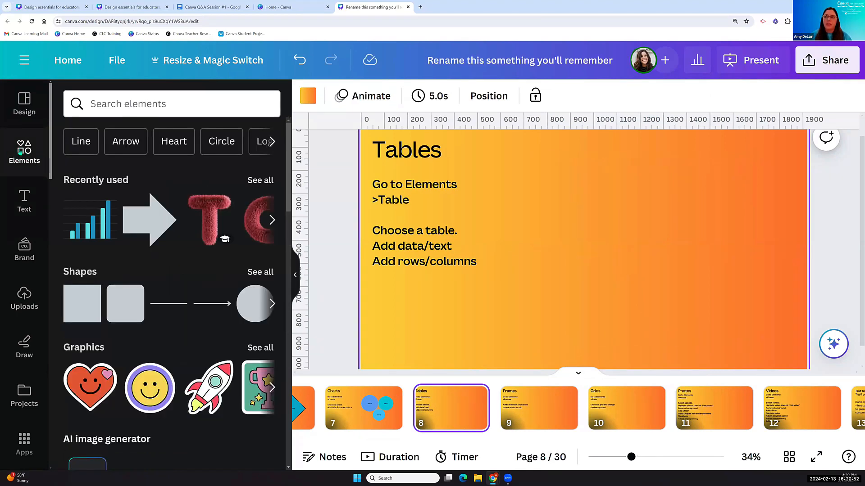
{"action": "left_click", "coordinate": [92, 104]}
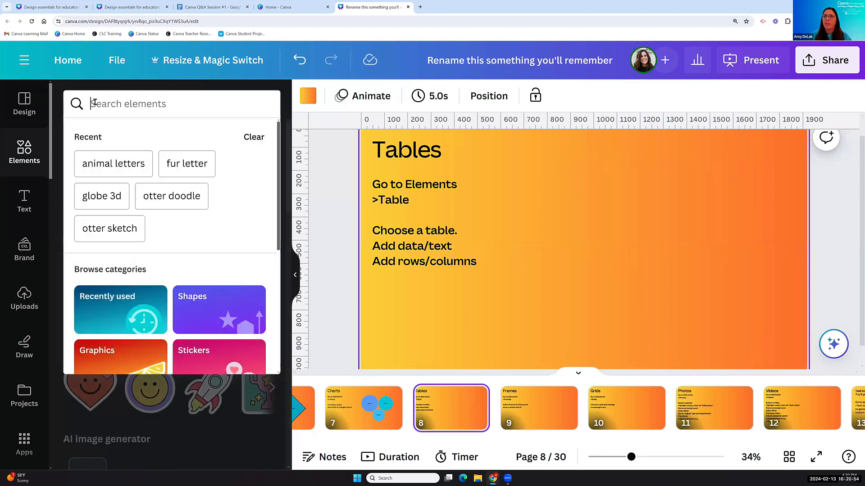
{"action": "scroll", "coordinate": [134, 215], "scroll_direction": "down", "scroll_amount": 5}
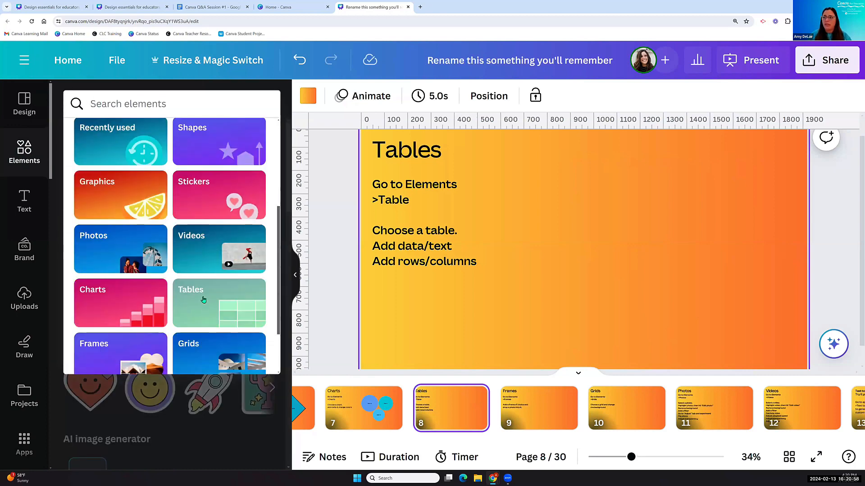
{"action": "left_click", "coordinate": [200, 302]}
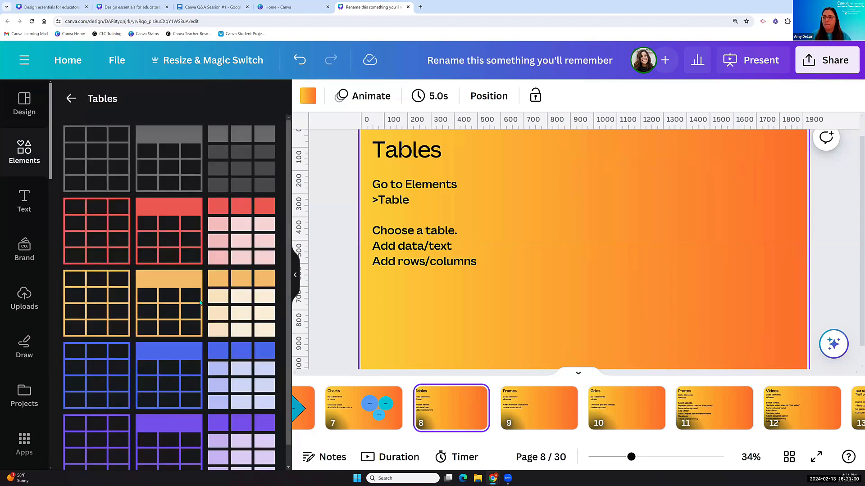
- Try the blue table with all cells filled on the Tables page and undo the addition
{"action": "scroll", "coordinate": [121, 313], "scroll_direction": "down", "scroll_amount": 1}
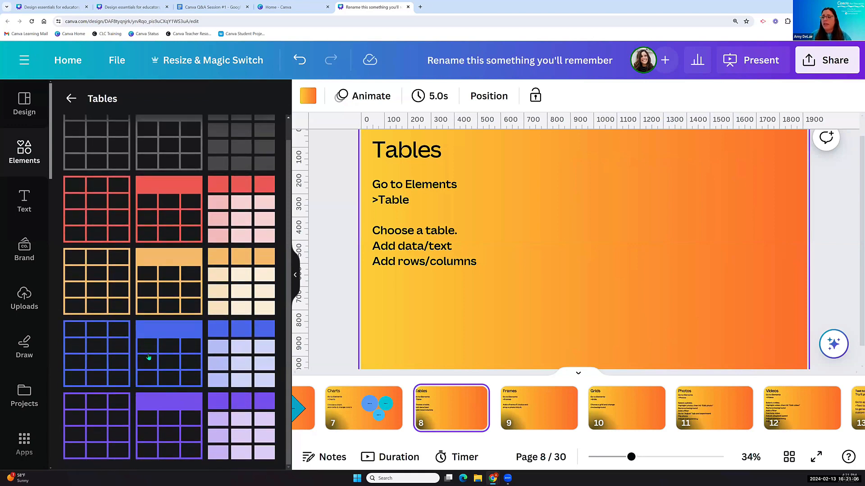
{"action": "left_click", "coordinate": [240, 363]}
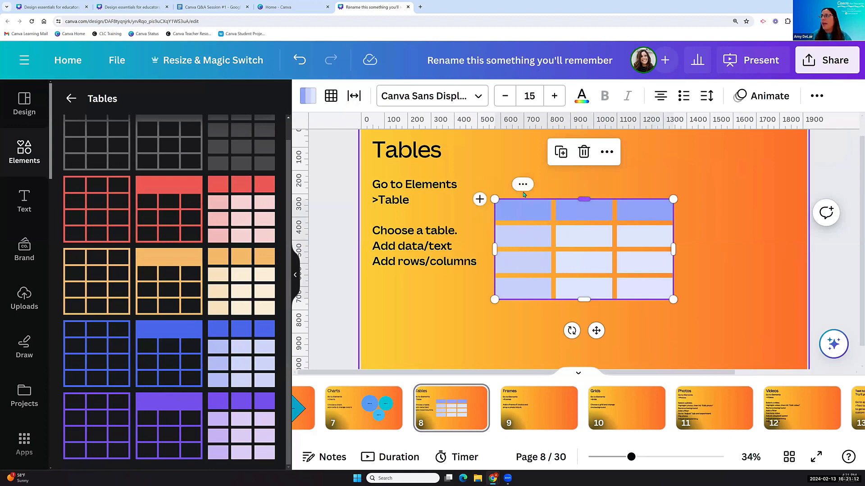
{"action": "left_click", "coordinate": [300, 60]}
- Add the blue outlined table with a filled header row to the Tables page and give it three more columns
{"action": "left_click", "coordinate": [158, 353]}
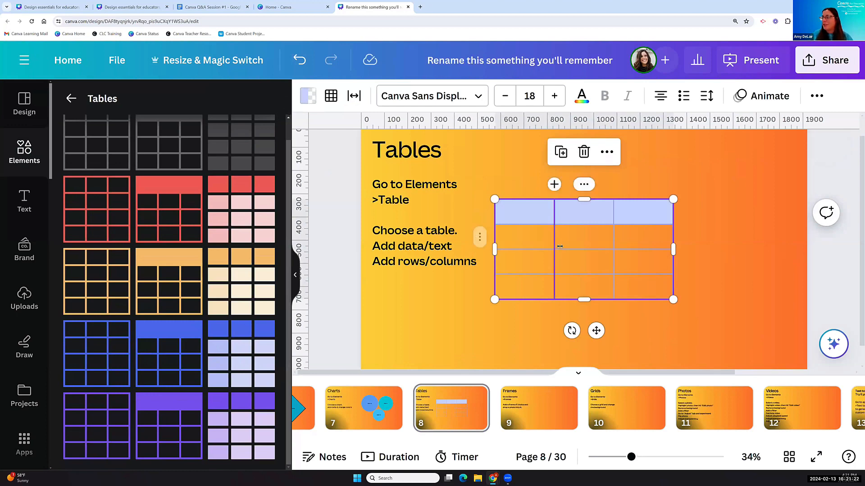
{"action": "left_click", "coordinate": [585, 185]}
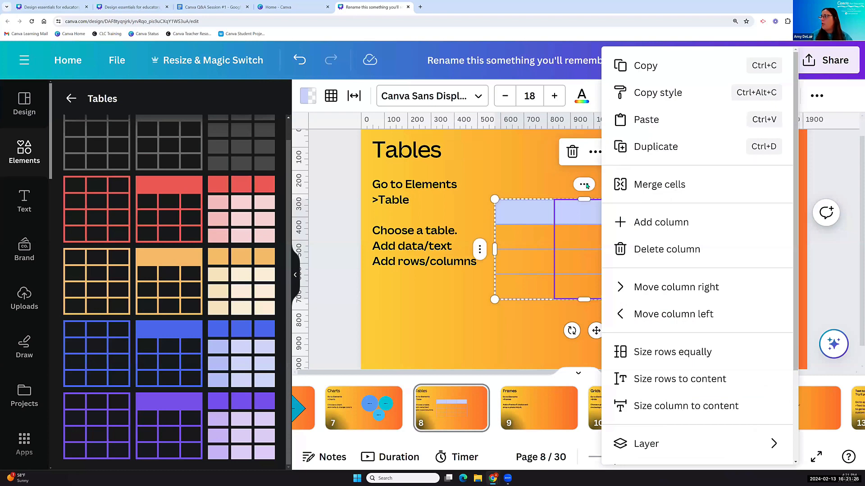
{"action": "left_click", "coordinate": [637, 221]}
{"action": "left_click", "coordinate": [561, 185]}
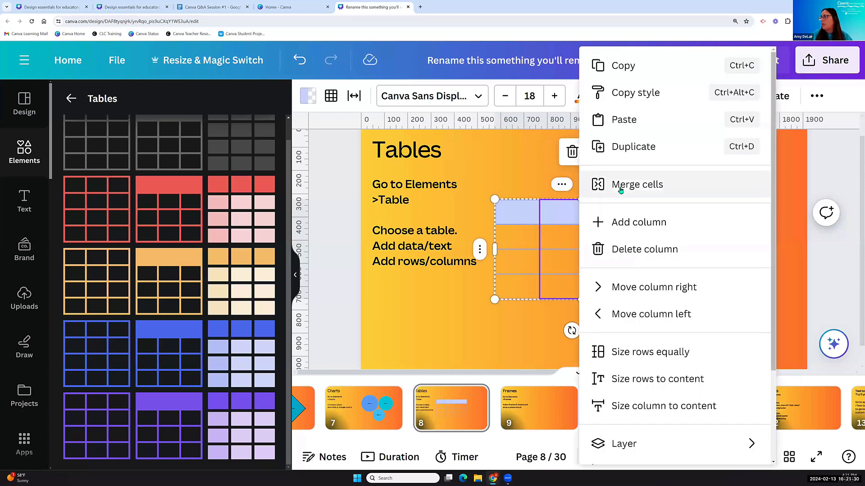
{"action": "left_click", "coordinate": [637, 221]}
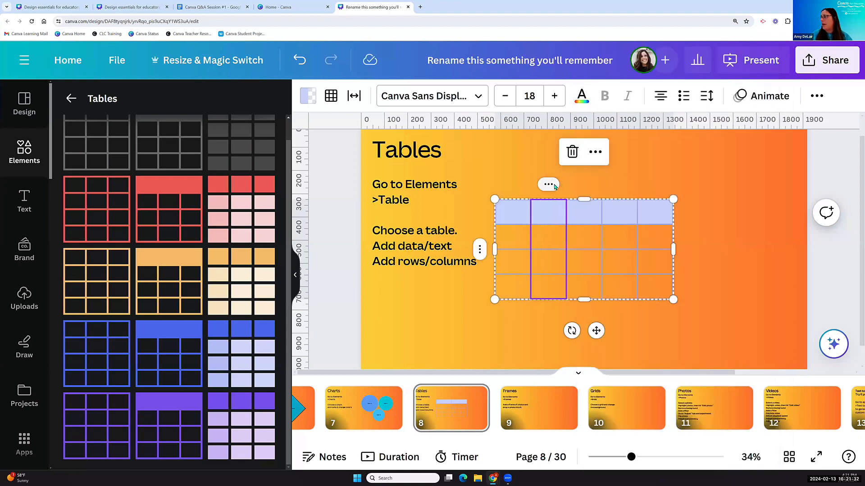
{"action": "left_click", "coordinate": [549, 184]}
{"action": "left_click", "coordinate": [626, 222]}
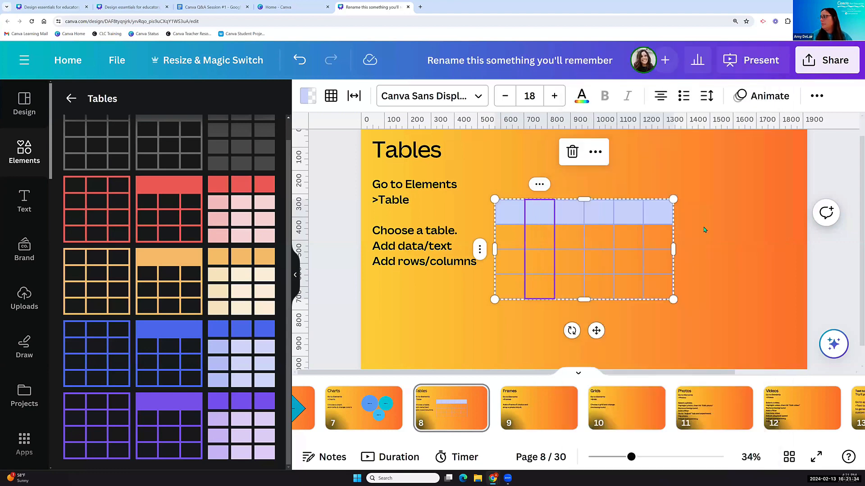
- Enlarge the table on the Tables page and enter "lkjglfkjf" in its first header cell
{"action": "left_click", "coordinate": [671, 202]}
{"action": "left_click_drag", "start_coordinate": [672, 199], "coordinate": [744, 160]}
{"action": "left_click", "coordinate": [521, 186]}
{"action": "left_click", "coordinate": [521, 185]}
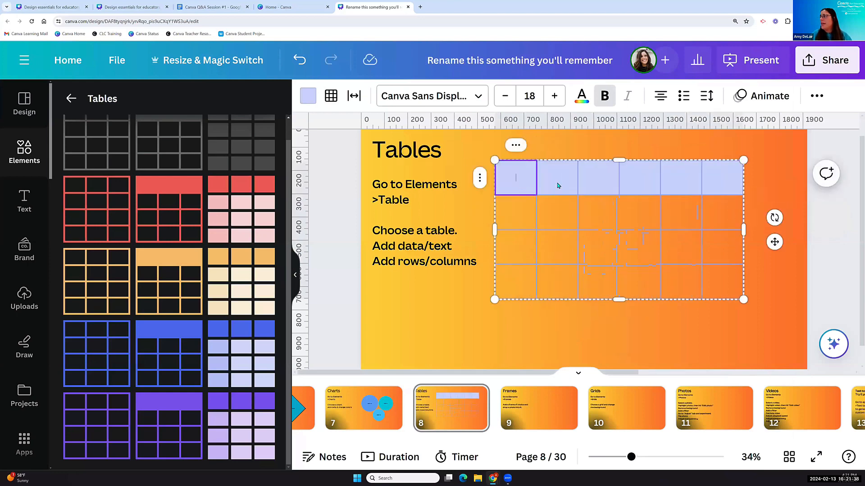
{"action": "left_click_drag", "start_coordinate": [631, 457], "coordinate": [657, 458]}
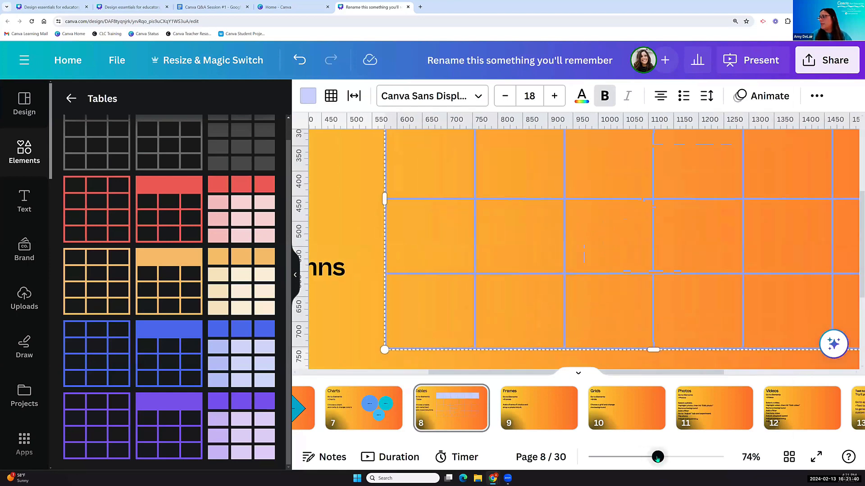
{"action": "scroll", "coordinate": [495, 266], "scroll_direction": "up", "scroll_amount": 4}
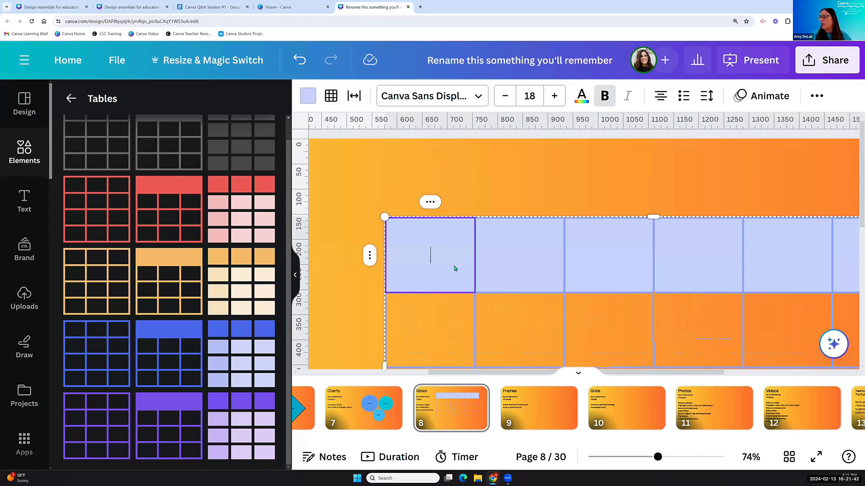
{"action": "type", "text": "lkjglfkj"}
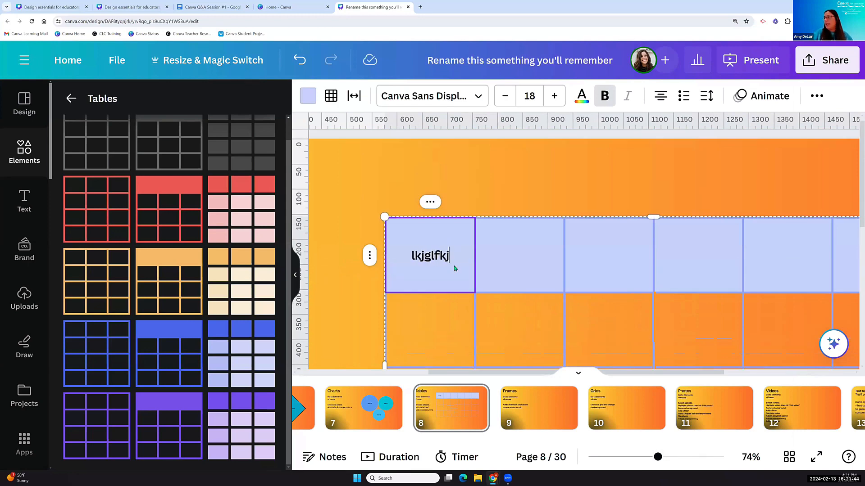
{"action": "type", "text": "f"}
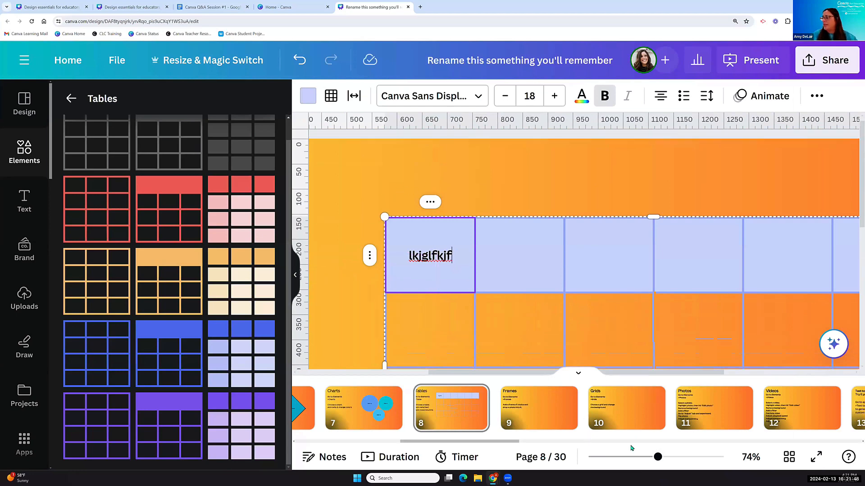
{"action": "left_click_drag", "start_coordinate": [657, 458], "coordinate": [627, 457]}
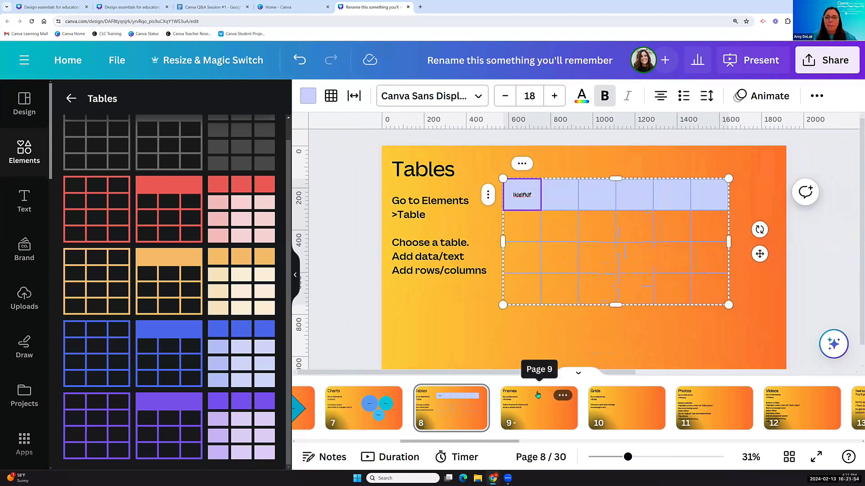
{"action": "left_click", "coordinate": [535, 339]}
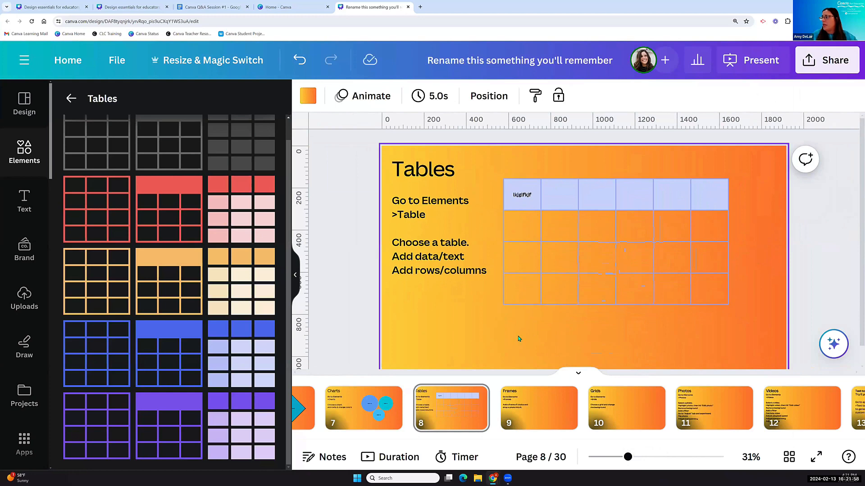
- Select the table's first header cell and look at its border options
{"action": "left_click", "coordinate": [558, 259]}
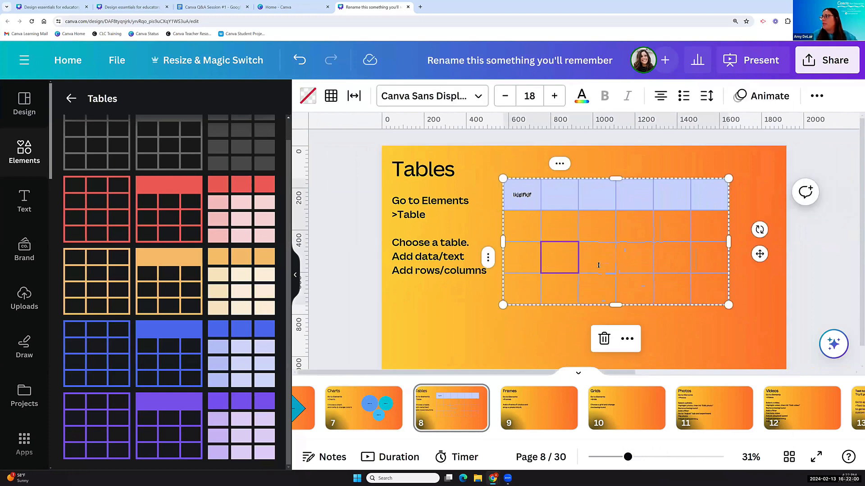
{"action": "left_click", "coordinate": [531, 194]}
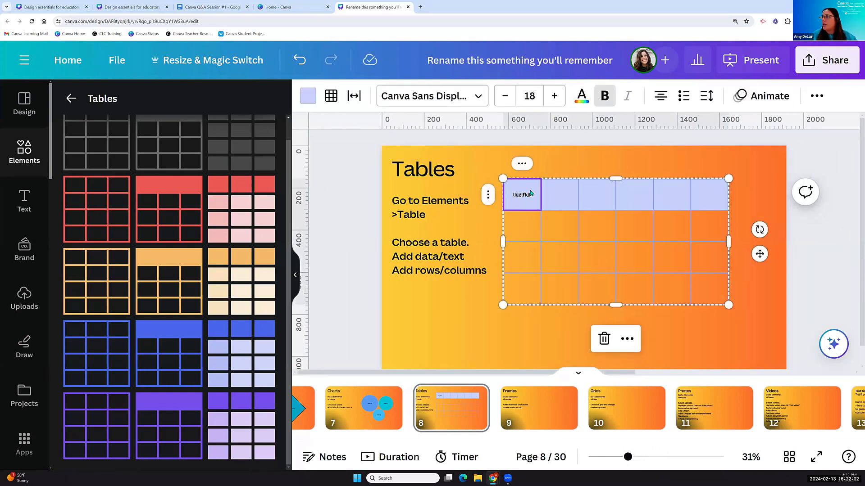
{"action": "left_click", "coordinate": [334, 97]}
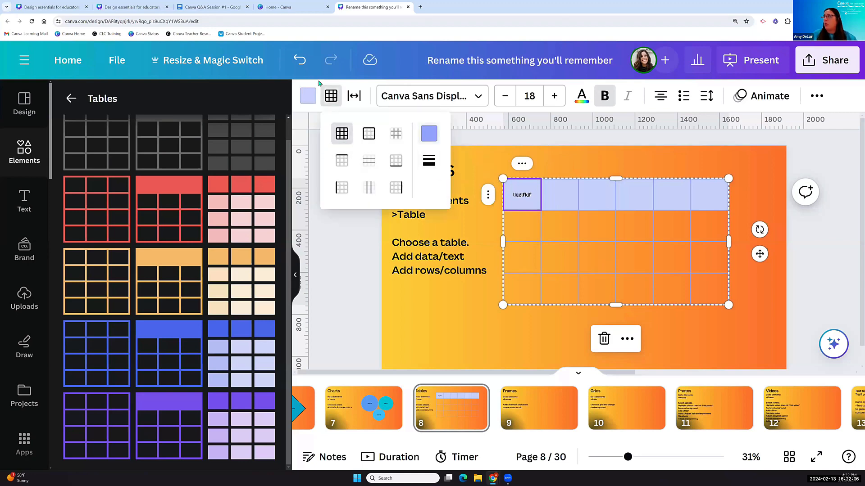
{"action": "left_click", "coordinate": [362, 324]}
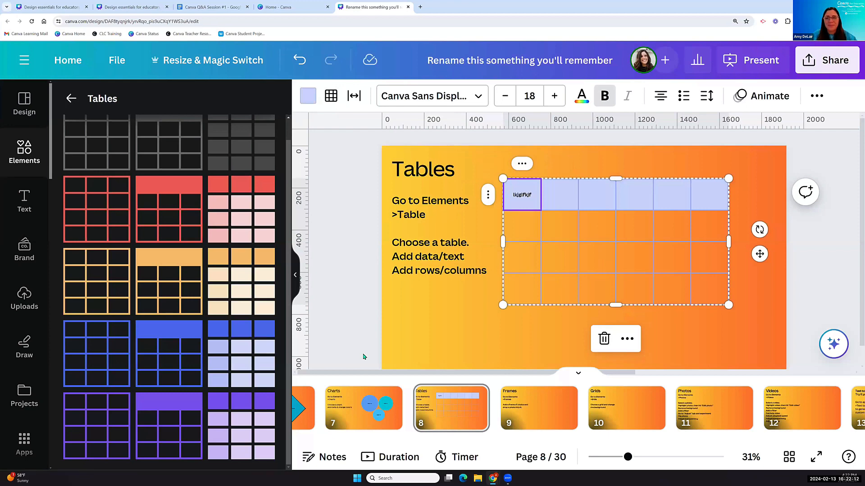
- Go to the Frames page and show the Frames category of the elements library
{"action": "left_click", "coordinate": [534, 416]}
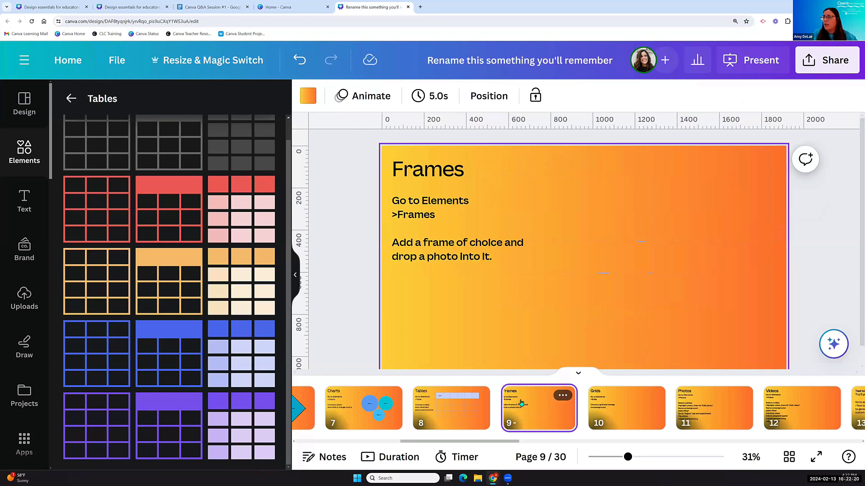
{"action": "left_click_drag", "start_coordinate": [626, 460], "coordinate": [629, 459]}
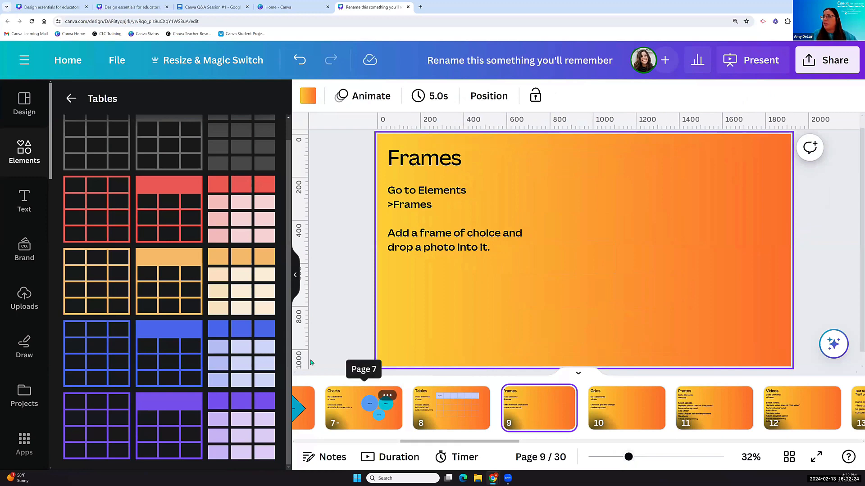
{"action": "left_click", "coordinate": [20, 152]}
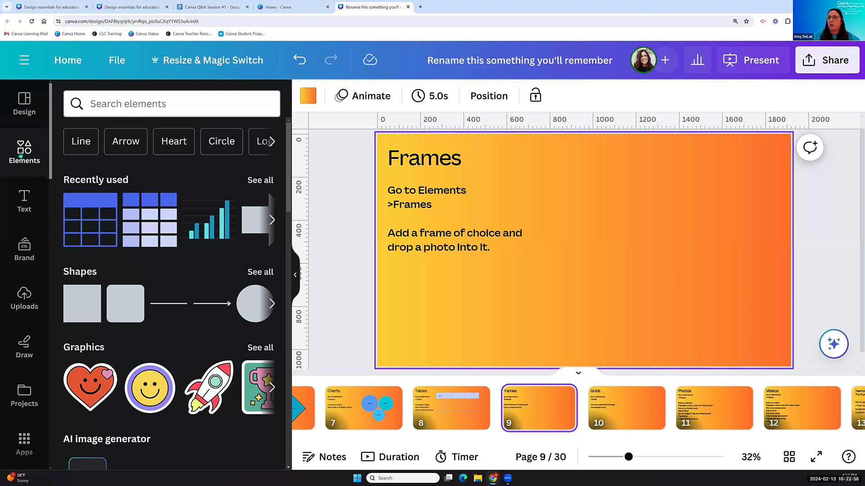
{"action": "left_click", "coordinate": [88, 104]}
{"action": "scroll", "coordinate": [107, 197], "scroll_direction": "down", "scroll_amount": 1}
{"action": "scroll", "coordinate": [106, 197], "scroll_direction": "down", "scroll_amount": 5}
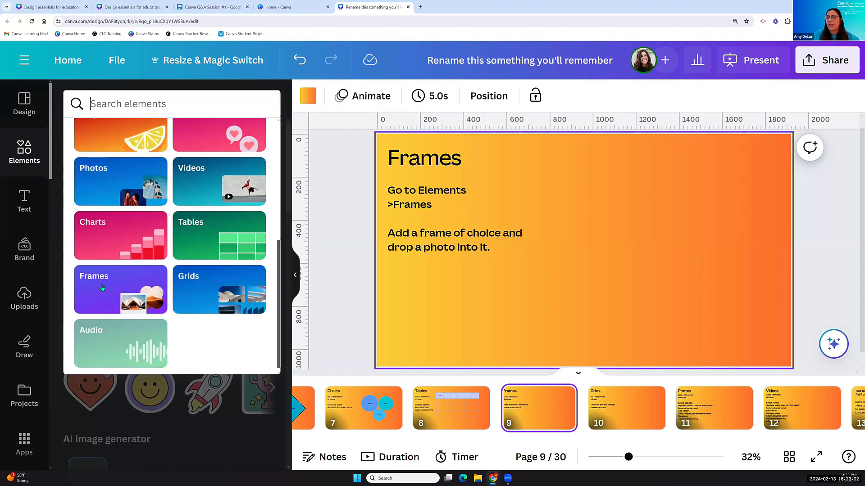
{"action": "left_click", "coordinate": [94, 301]}
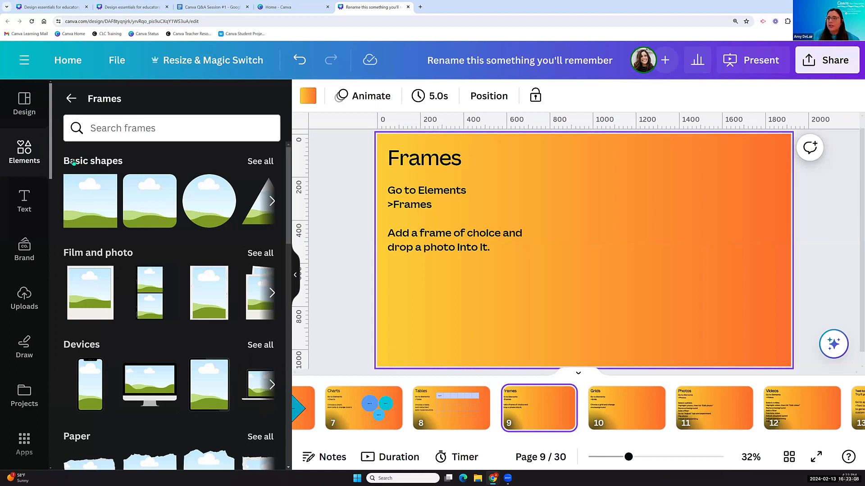
- Browse the frame categories and add the first polaroid-style Film and photo frame to the Frames page
{"action": "left_click", "coordinate": [260, 162]}
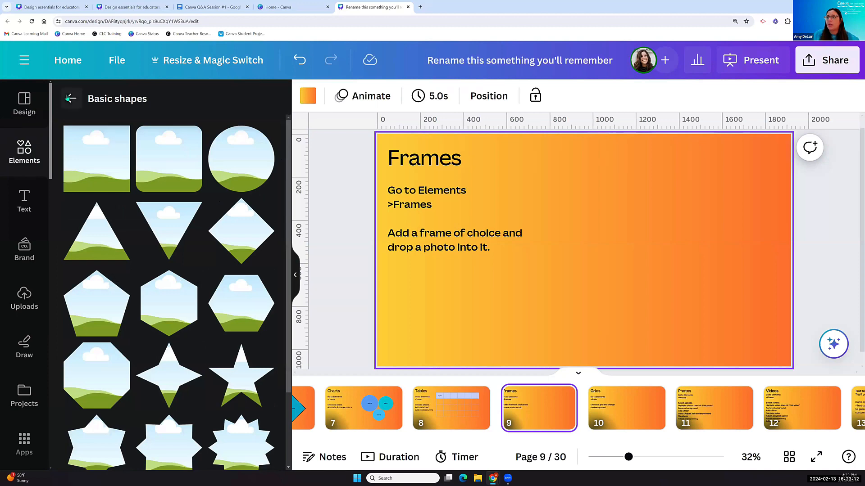
{"action": "left_click", "coordinate": [70, 98]}
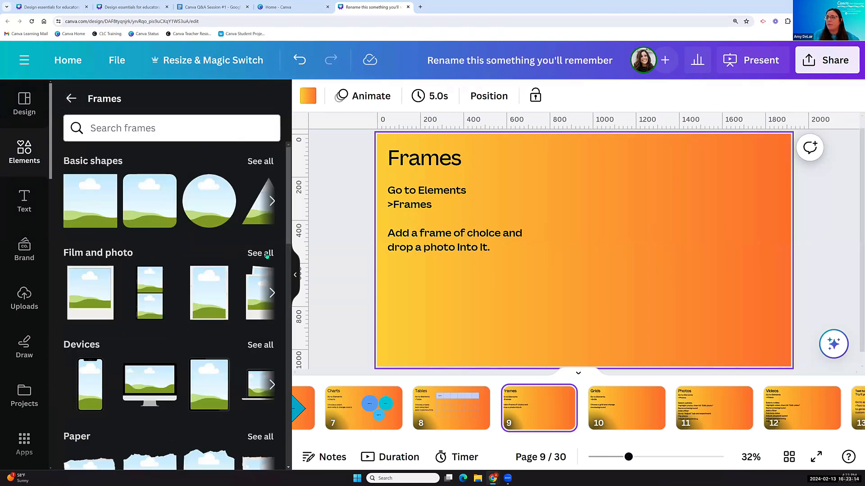
{"action": "scroll", "coordinate": [106, 344], "scroll_direction": "down", "scroll_amount": 3}
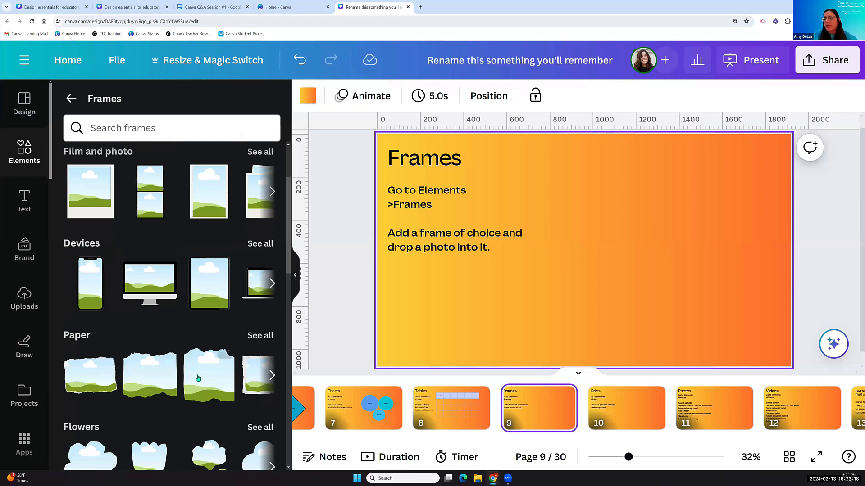
{"action": "scroll", "coordinate": [198, 379], "scroll_direction": "down", "scroll_amount": 9}
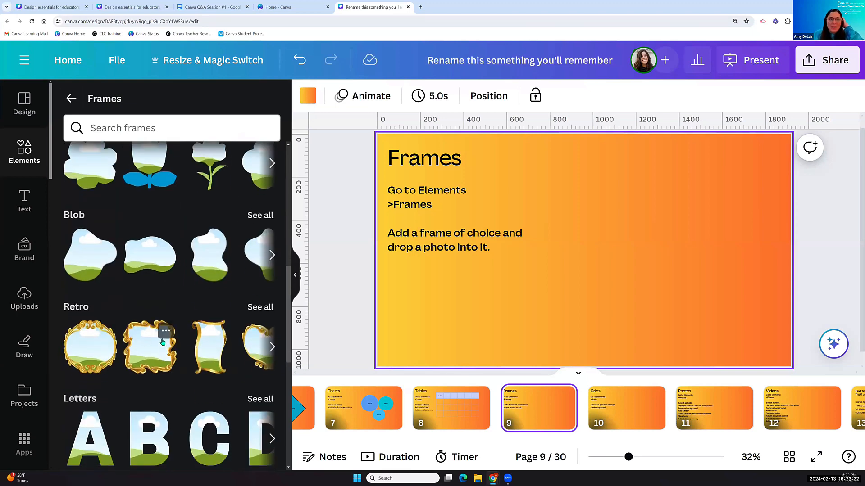
{"action": "scroll", "coordinate": [114, 310], "scroll_direction": "up", "scroll_amount": 9}
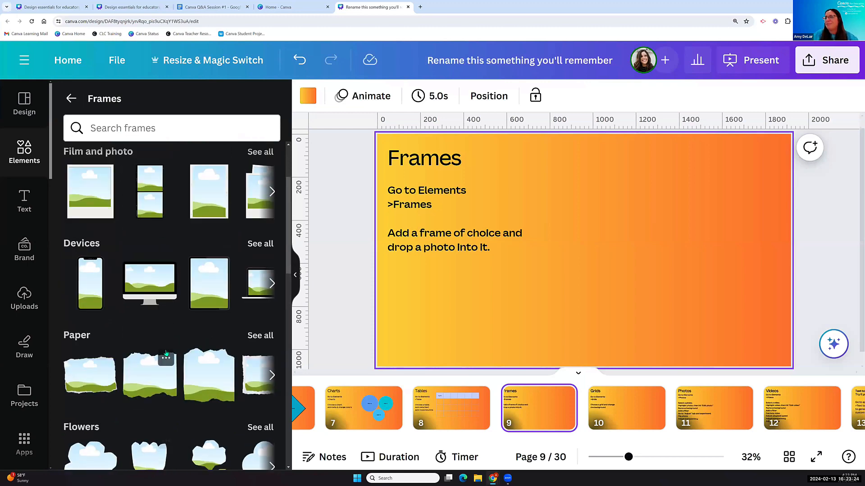
{"action": "scroll", "coordinate": [114, 309], "scroll_direction": "up", "scroll_amount": 3}
{"action": "left_click", "coordinate": [95, 289]}
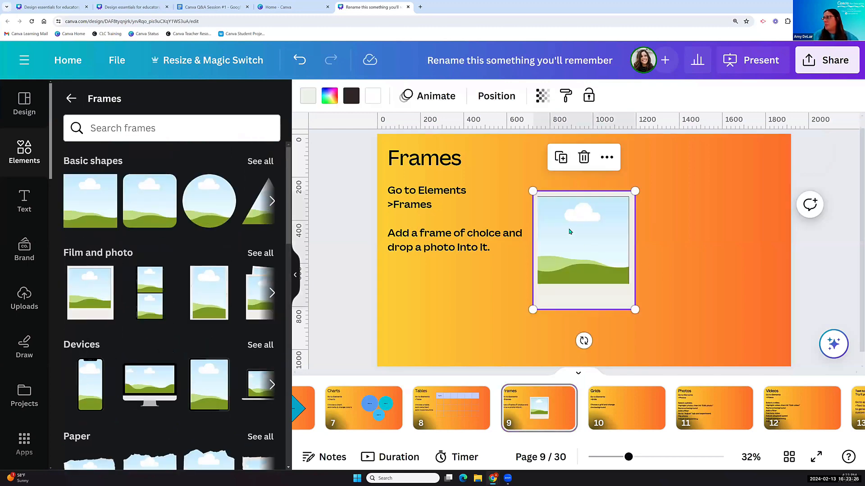
- Enlarge the polaroid frame to most of the page's height and position it beside the instruction text
{"action": "left_click_drag", "start_coordinate": [571, 231], "coordinate": [578, 194]}
{"action": "left_click_drag", "start_coordinate": [643, 276], "coordinate": [707, 350]}
{"action": "left_click_drag", "start_coordinate": [663, 255], "coordinate": [663, 248]}
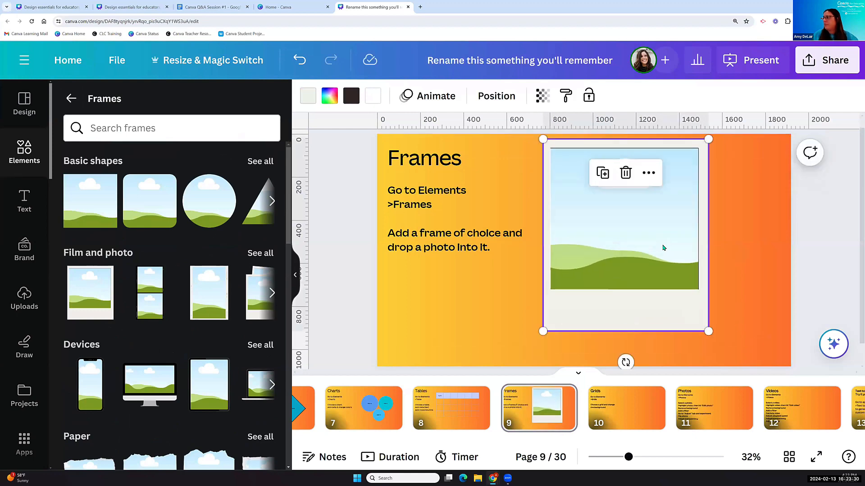
{"action": "left_click", "coordinate": [472, 326]}
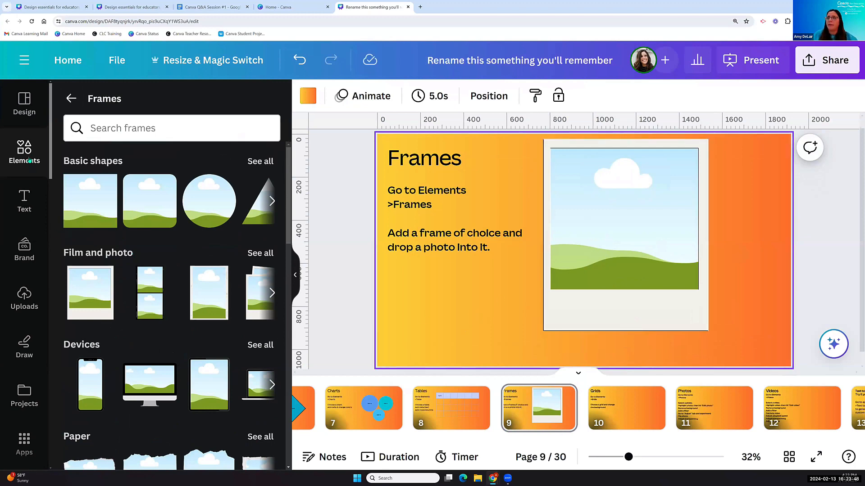
- Search the elements library for "otters" and limit the results to graphics
{"action": "left_click", "coordinate": [25, 153]}
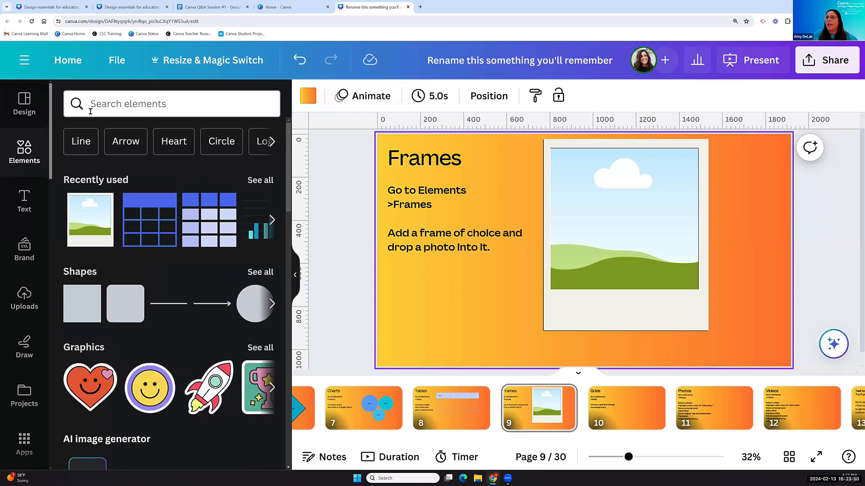
{"action": "left_click", "coordinate": [90, 107]}
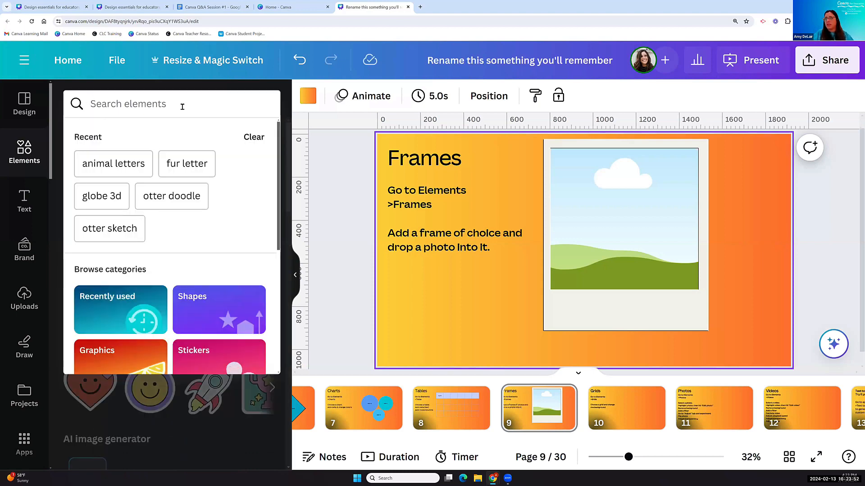
{"action": "type", "text": "otters"}
{"action": "key", "text": "Return"}
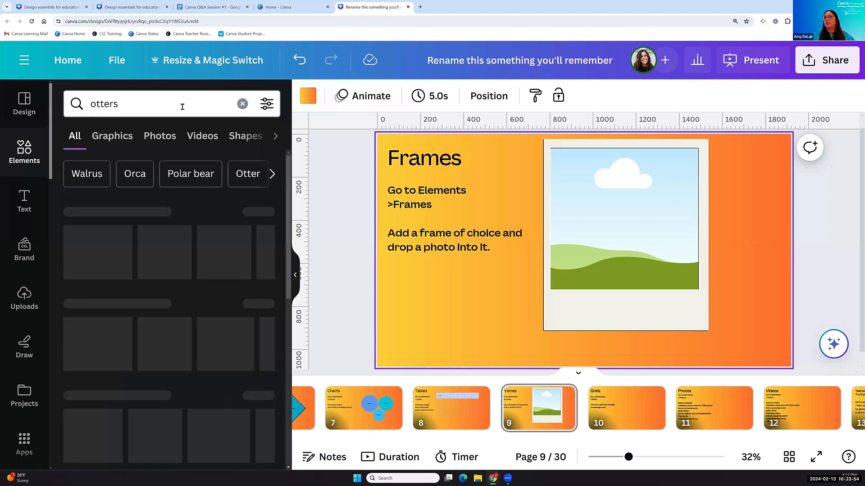
{"action": "left_click", "coordinate": [108, 137]}
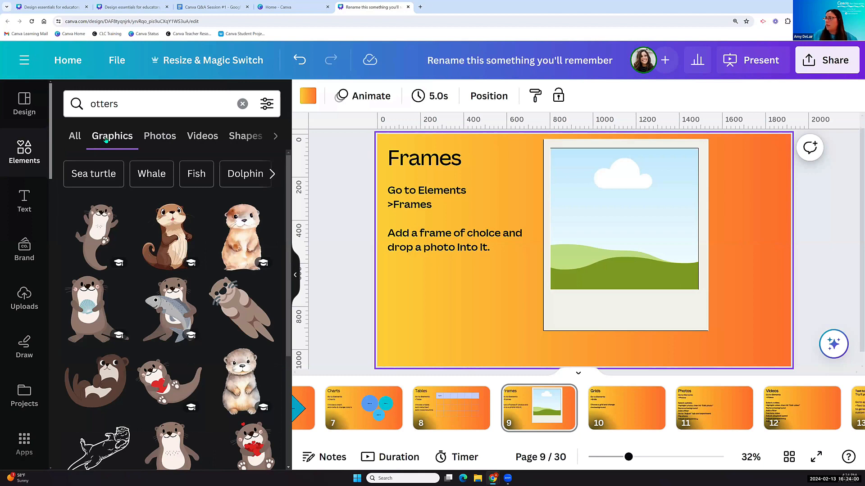
- Limit the otter results to photos and fill the empty polaroid frame with the photo of the otter sitting on a rock
{"action": "left_click", "coordinate": [158, 136]}
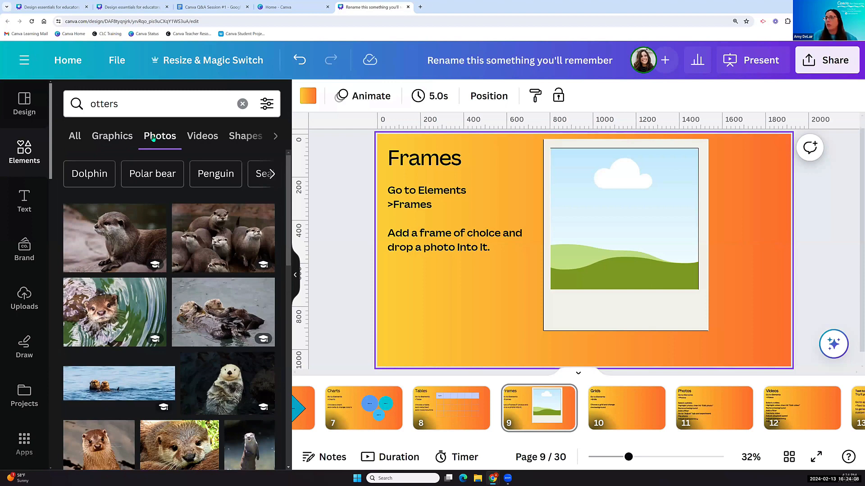
{"action": "left_click_drag", "start_coordinate": [121, 242], "coordinate": [581, 198]}
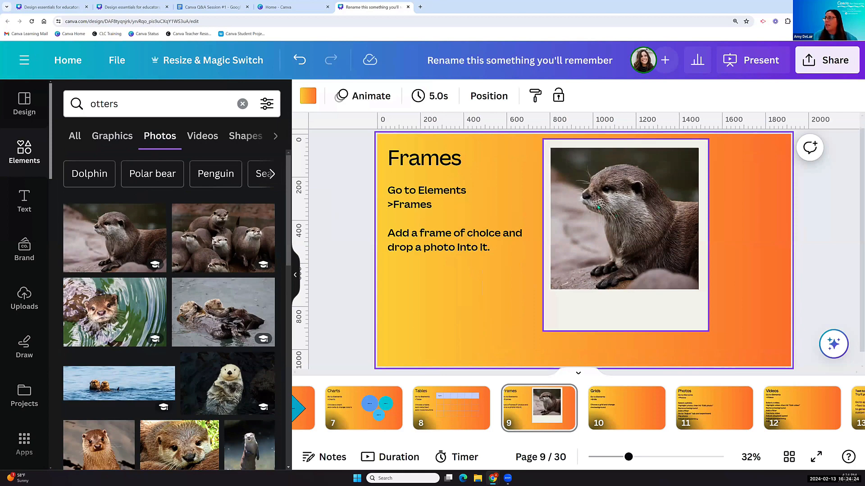
- Detach the otter photo from the polaroid frame and delete the detached image
{"action": "left_click", "coordinate": [608, 221]}
{"action": "right_click", "coordinate": [606, 220]}
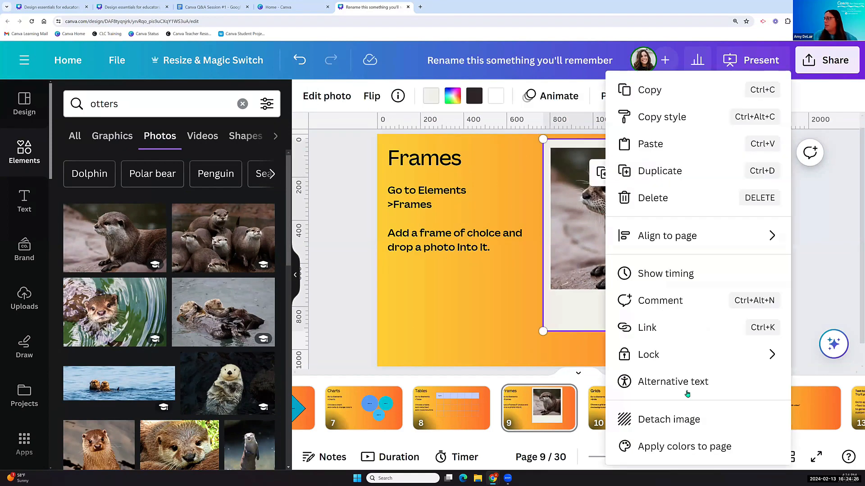
{"action": "left_click", "coordinate": [640, 417]}
{"action": "left_click", "coordinate": [583, 191]}
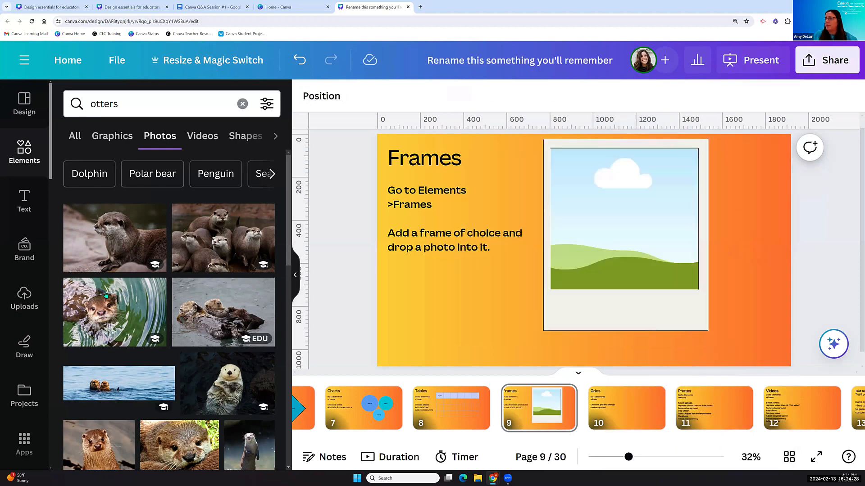
- Fill the polaroid frame with the photo of the otter in green water, then enlarge and reposition the image around its face
{"action": "left_click_drag", "start_coordinate": [115, 312], "coordinate": [580, 190]}
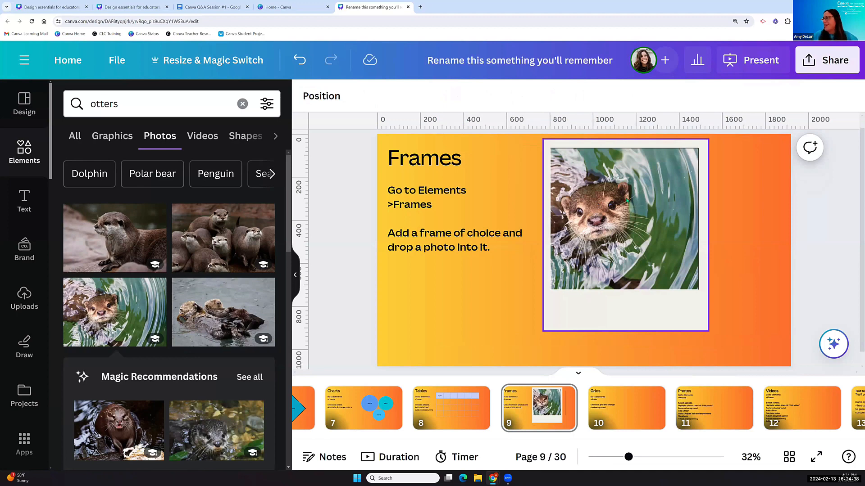
{"action": "left_click", "coordinate": [644, 228]}
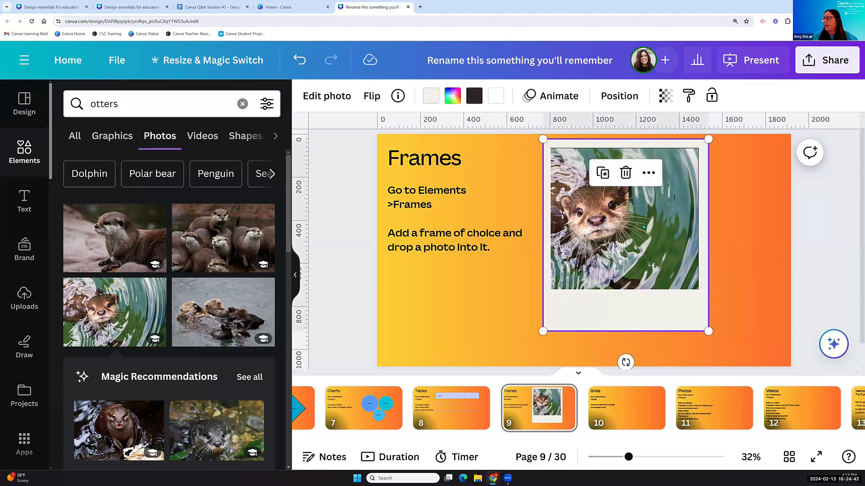
{"action": "double_click", "coordinate": [643, 227]}
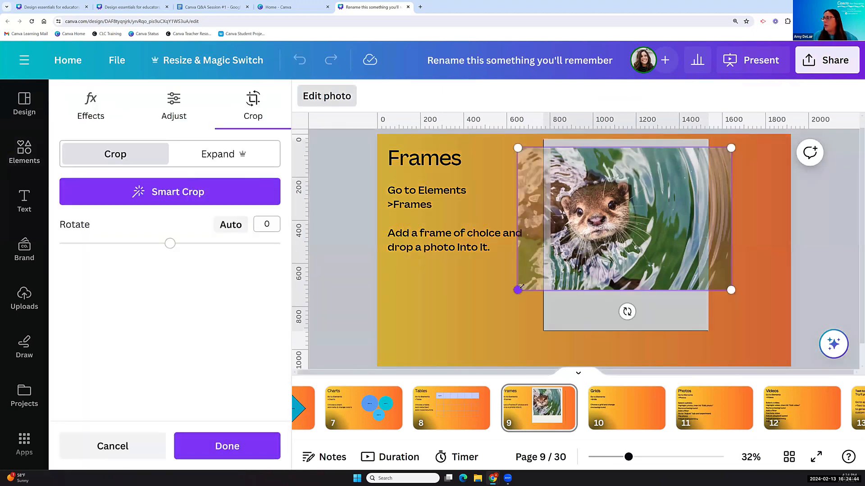
{"action": "left_click_drag", "start_coordinate": [452, 337], "coordinate": [424, 351]}
{"action": "left_click_drag", "start_coordinate": [603, 256], "coordinate": [689, 234]}
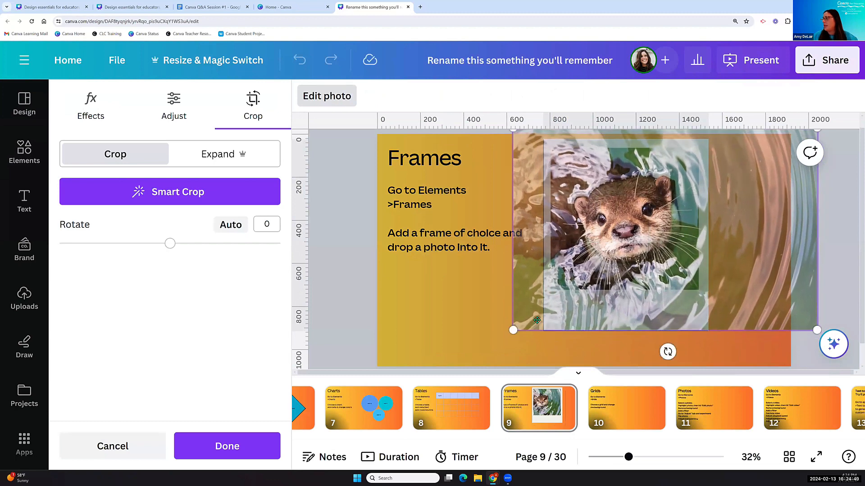
{"action": "left_click", "coordinate": [459, 334]}
{"action": "left_click", "coordinate": [753, 251]}
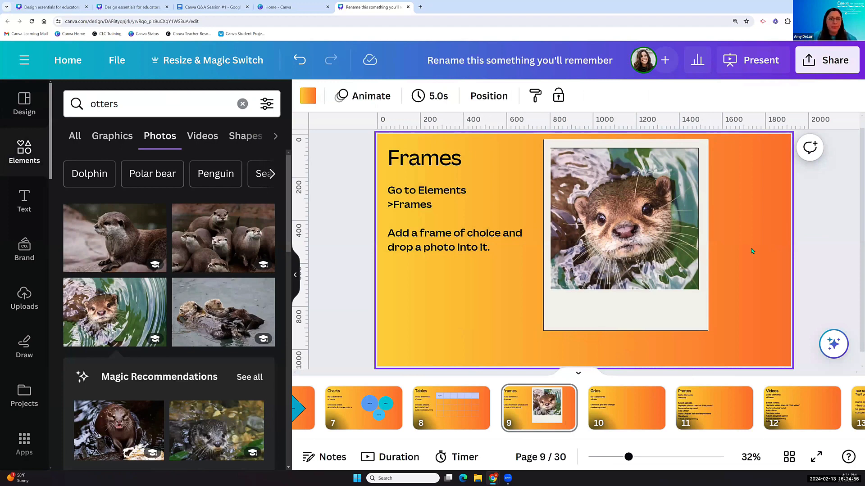
- Shrink the polaroid frame slightly and move it to the upper right corner of the slide
{"action": "left_click", "coordinate": [544, 331]}
{"action": "left_click_drag", "start_coordinate": [544, 331], "coordinate": [667, 293]}
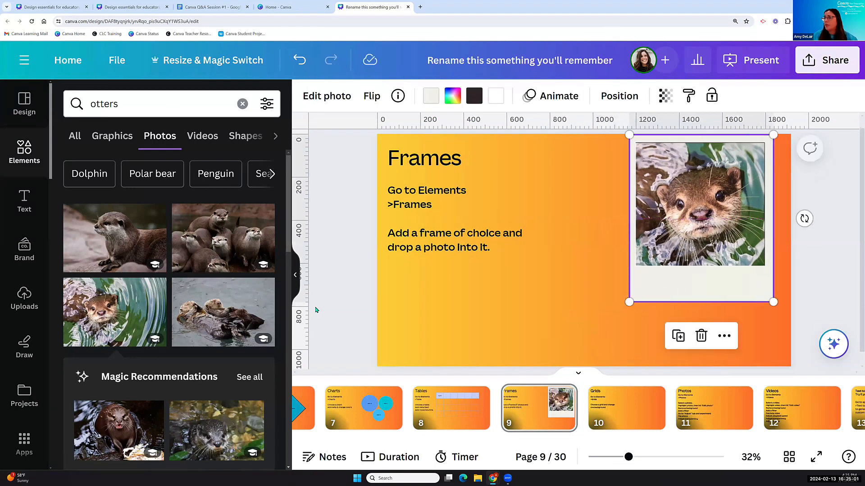
- Browse the Frames category of elements and search it for "A"
{"action": "left_click", "coordinate": [28, 150]}
{"action": "left_click", "coordinate": [88, 103]}
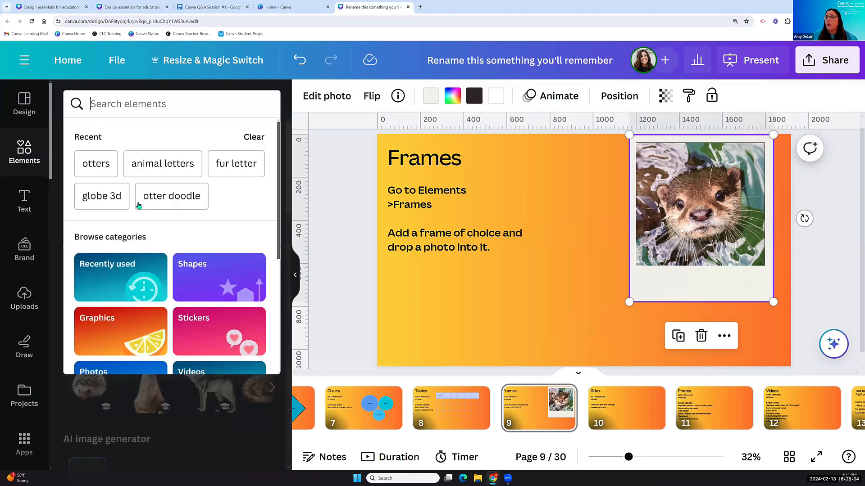
{"action": "scroll", "coordinate": [137, 291], "scroll_direction": "down", "scroll_amount": 4}
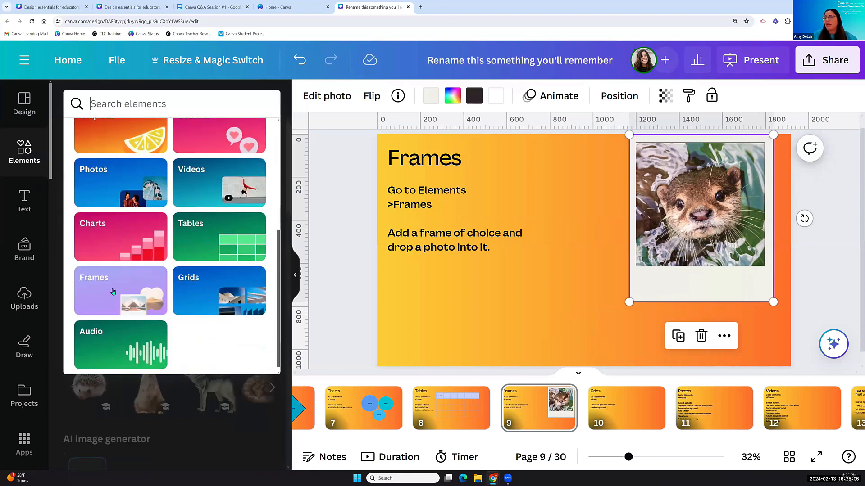
{"action": "left_click", "coordinate": [112, 293]}
{"action": "scroll", "coordinate": [112, 293], "scroll_direction": "down", "scroll_amount": 5}
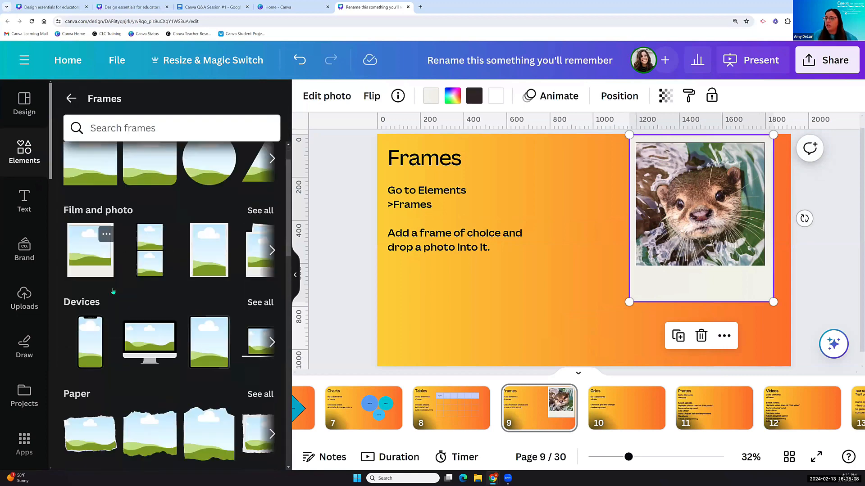
{"action": "scroll", "coordinate": [113, 291], "scroll_direction": "down", "scroll_amount": 5}
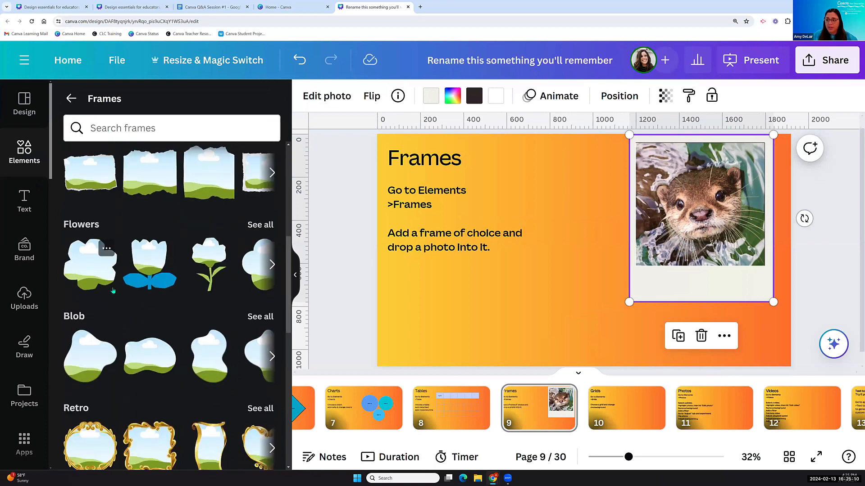
{"action": "left_click", "coordinate": [93, 127]}
{"action": "type", "text": "A"}
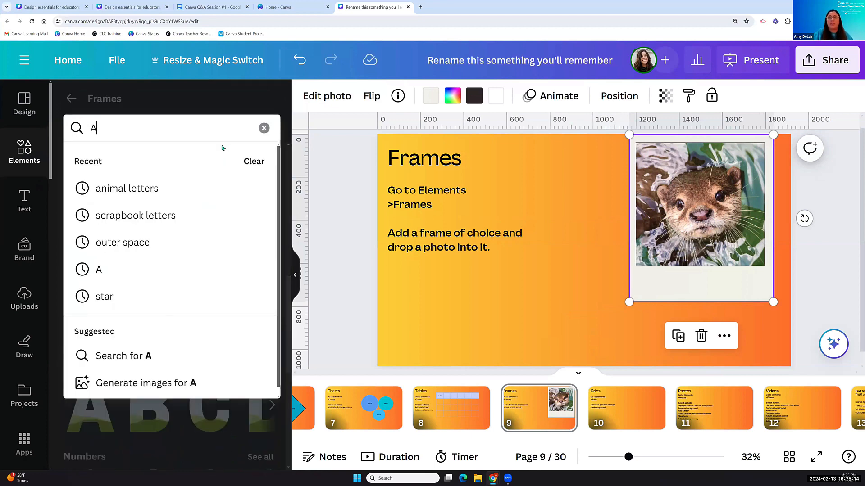
{"action": "key", "text": "Return"}
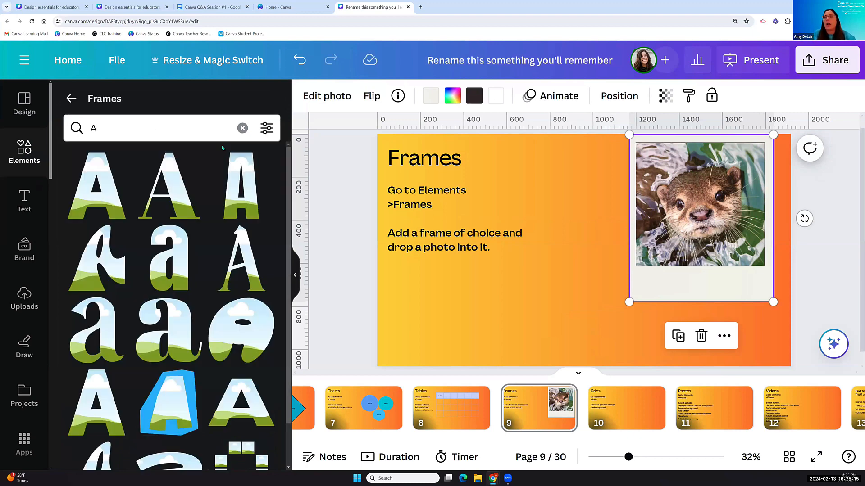
- Add the bold capital A frame, scale it down and place it below the text at the slide's lower left
{"action": "left_click", "coordinate": [100, 184]}
{"action": "left_click_drag", "start_coordinate": [593, 249], "coordinate": [465, 294]}
{"action": "left_click_drag", "start_coordinate": [509, 236], "coordinate": [499, 265]}
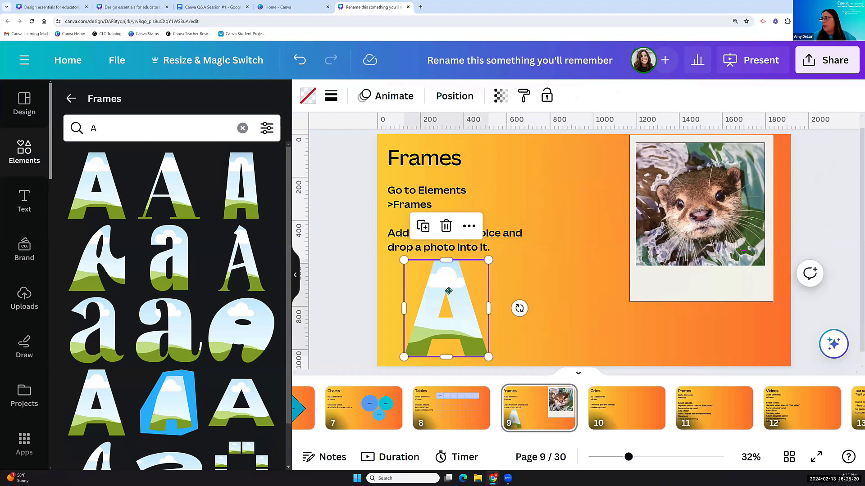
{"action": "left_click_drag", "start_coordinate": [448, 292], "coordinate": [444, 293]}
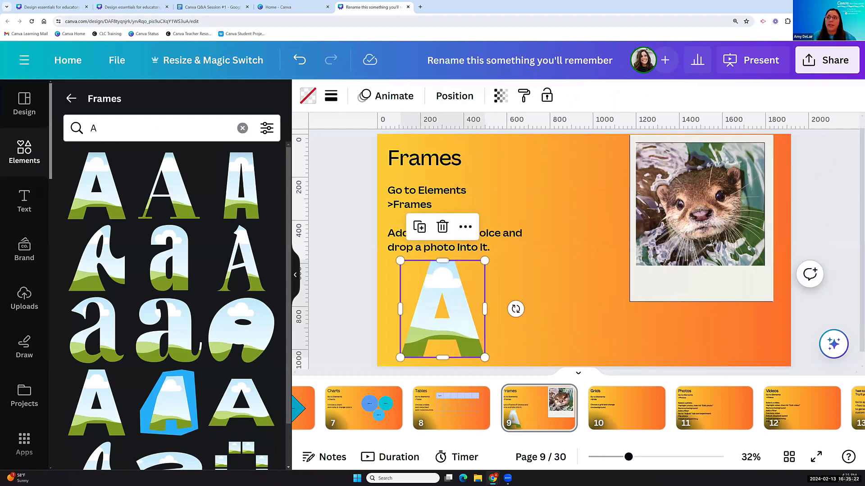
- Search the elements for "swimming" and limit the results to videos
{"action": "left_click", "coordinate": [21, 153]}
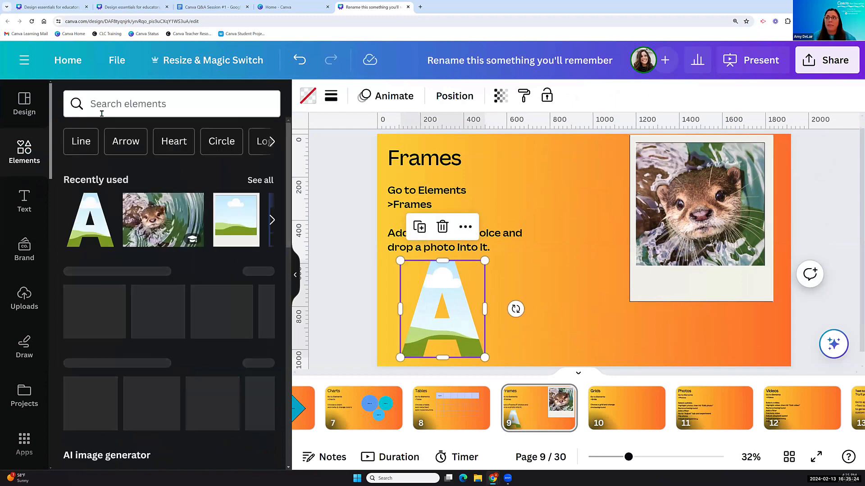
{"action": "left_click", "coordinate": [115, 107]}
{"action": "type", "text": "swim"}
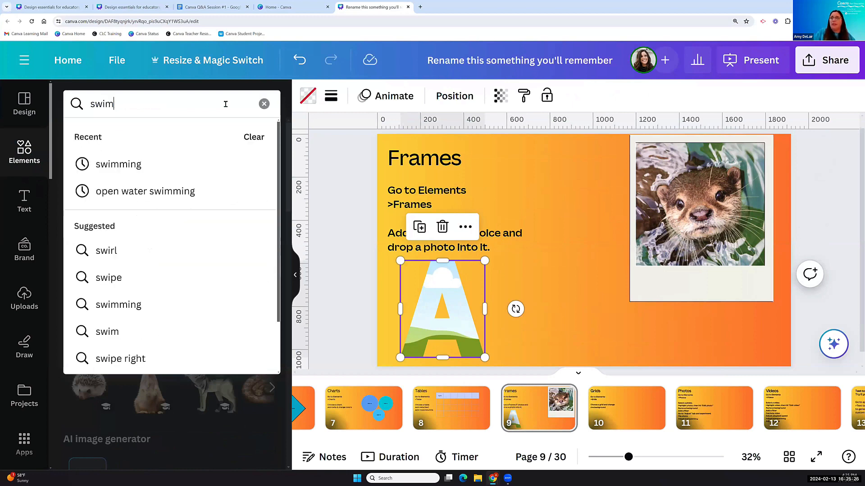
{"action": "left_click", "coordinate": [119, 164]}
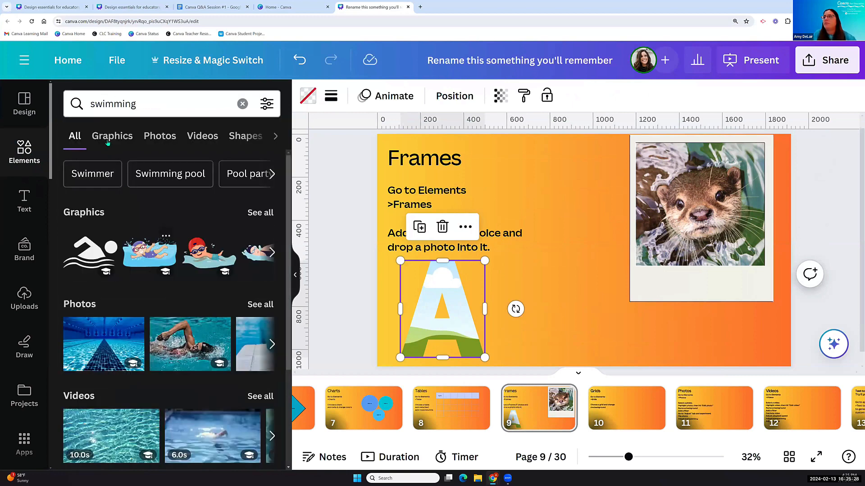
{"action": "left_click", "coordinate": [146, 138]}
{"action": "left_click", "coordinate": [201, 139]}
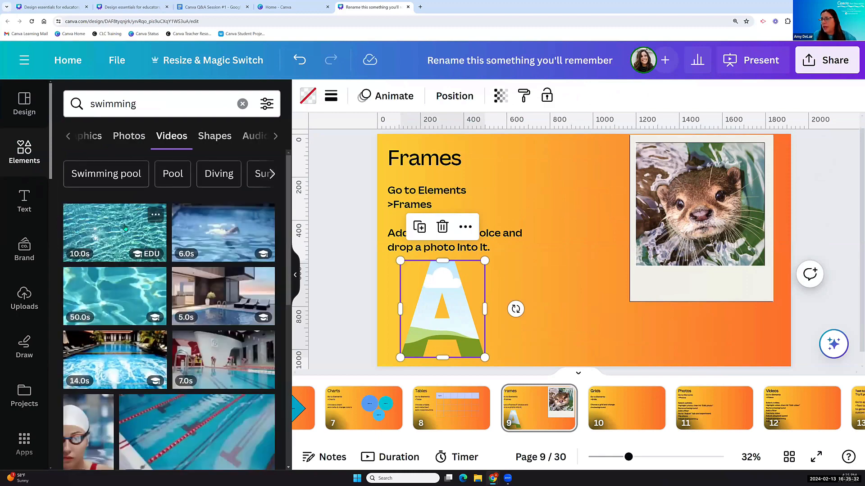
- Add the 10.0s rippling pool water video and place it inside the letter A frame
{"action": "left_click", "coordinate": [125, 227]}
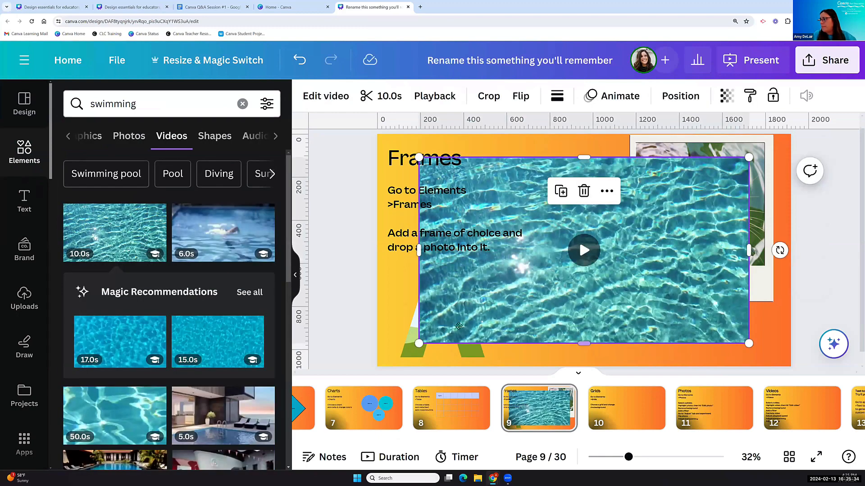
{"action": "left_click_drag", "start_coordinate": [449, 325], "coordinate": [432, 333]}
{"action": "left_click", "coordinate": [554, 314]}
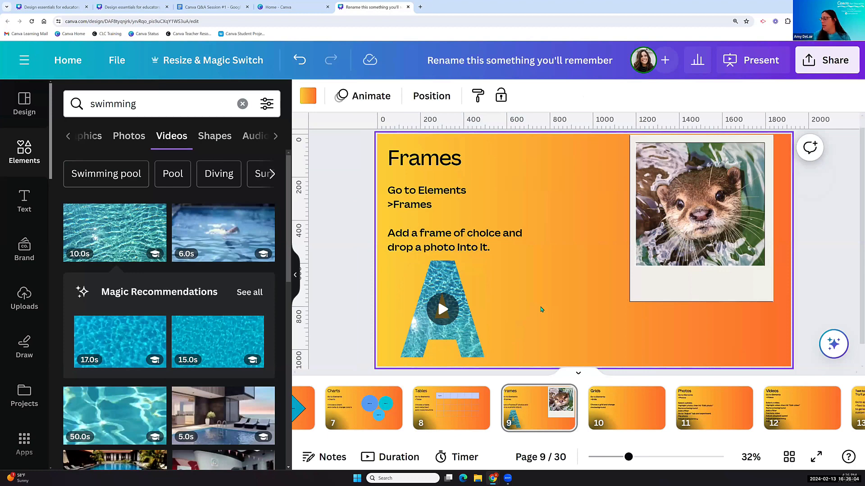
- On page 10, add a grid with one large cell at left and two stacked smaller cells at right
{"action": "mouse_move", "coordinate": [469, 319]}
{"action": "left_click", "coordinate": [608, 406]}
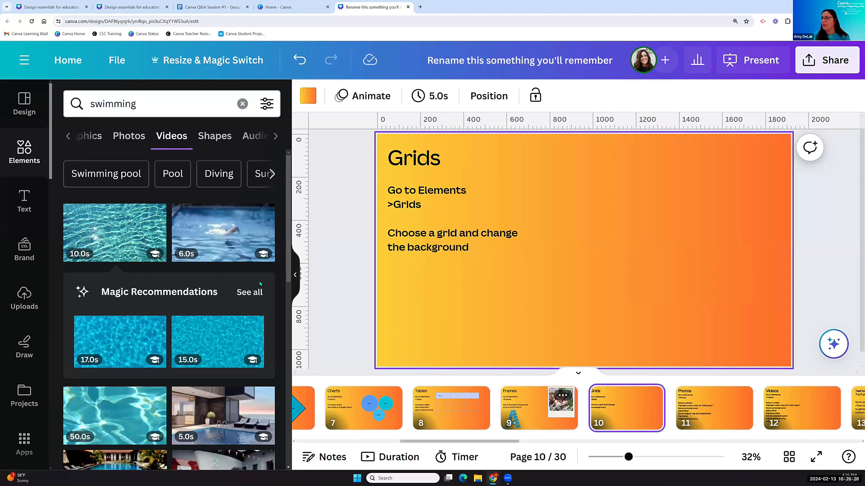
{"action": "left_click", "coordinate": [12, 161]}
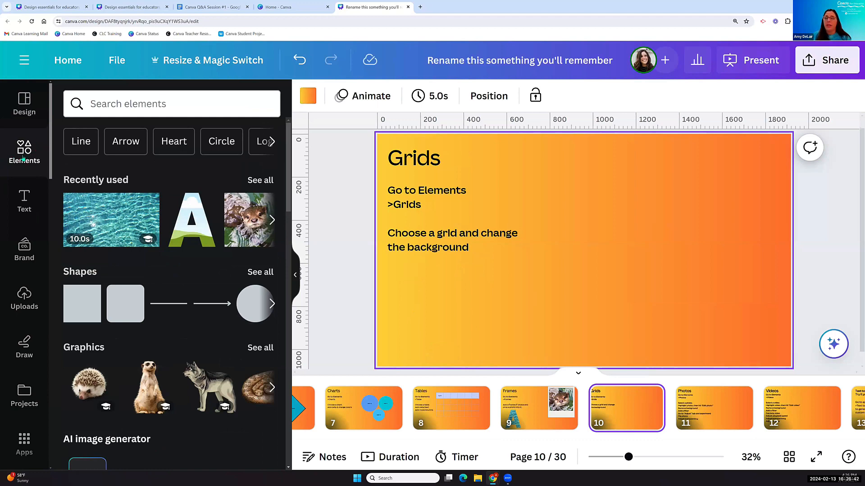
{"action": "left_click", "coordinate": [89, 105]}
{"action": "scroll", "coordinate": [137, 261], "scroll_direction": "down", "scroll_amount": 4}
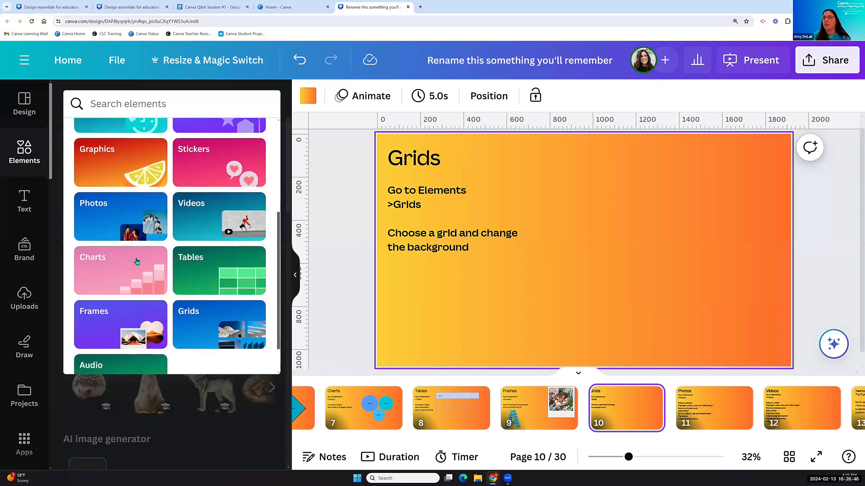
{"action": "left_click", "coordinate": [204, 338]}
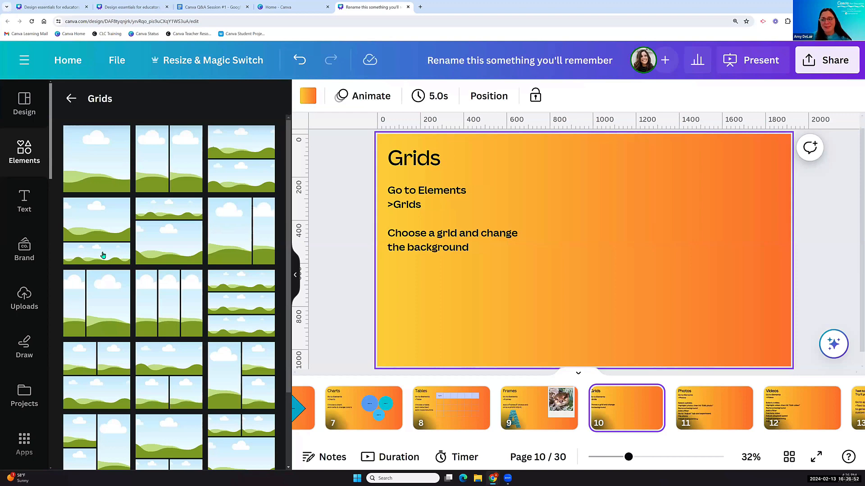
{"action": "scroll", "coordinate": [113, 326], "scroll_direction": "down", "scroll_amount": 10}
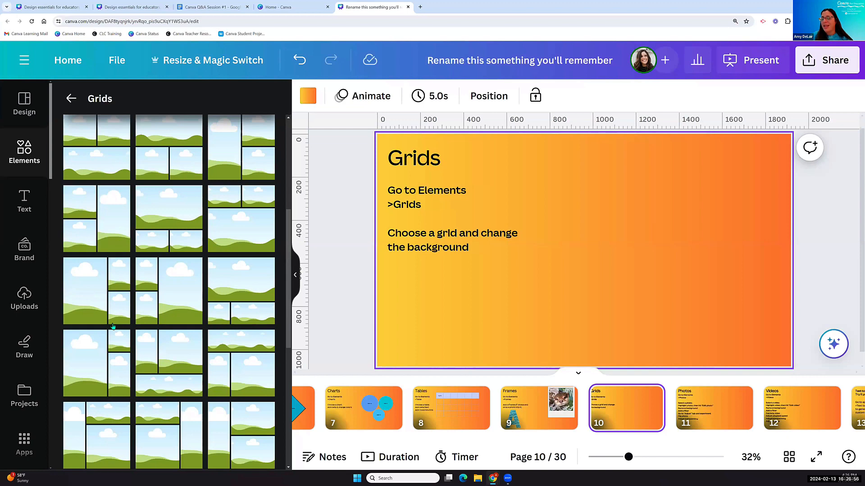
{"action": "scroll", "coordinate": [90, 343], "scroll_direction": "down", "scroll_amount": 3}
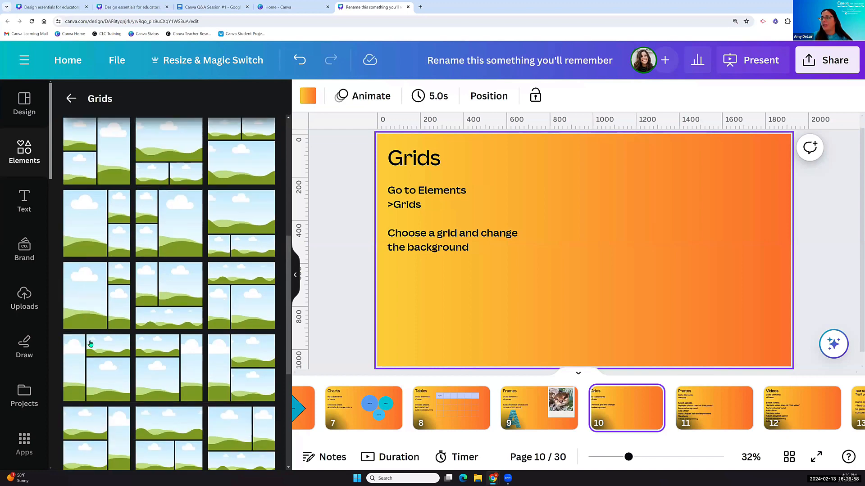
{"action": "scroll", "coordinate": [90, 343], "scroll_direction": "down", "scroll_amount": 2}
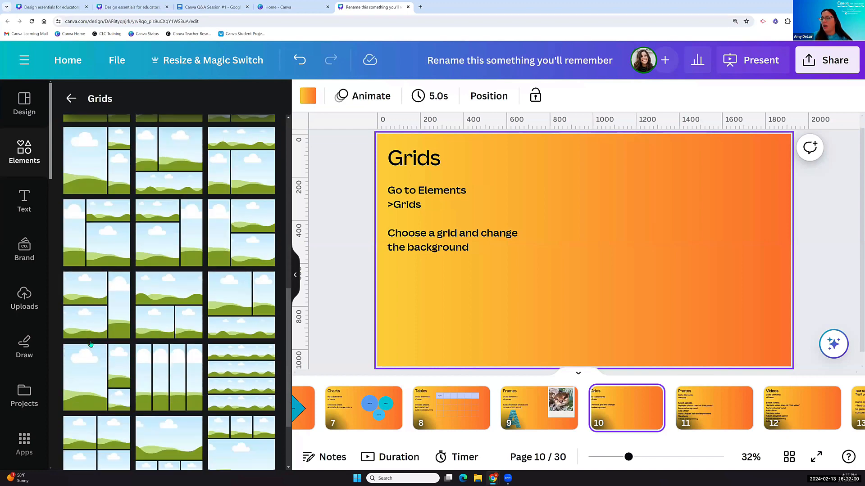
{"action": "left_click", "coordinate": [90, 343]}
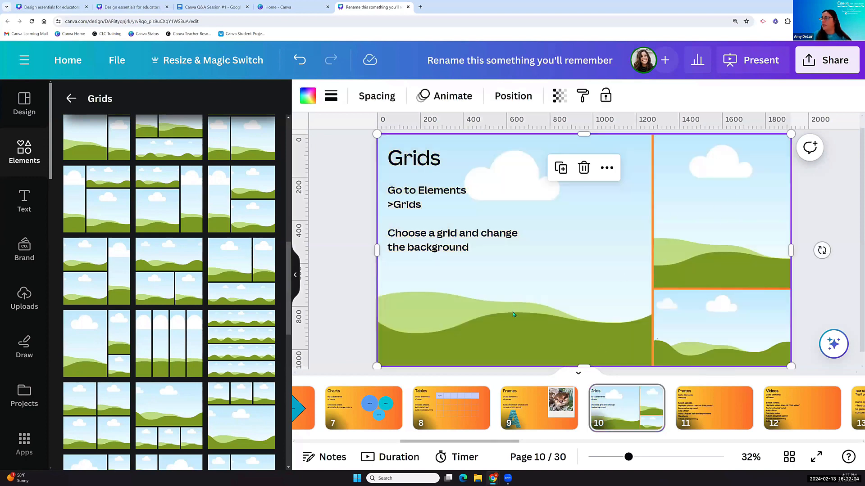
- Fill the grid's large left cell with the solid orange document colour
{"action": "left_click", "coordinate": [536, 240]}
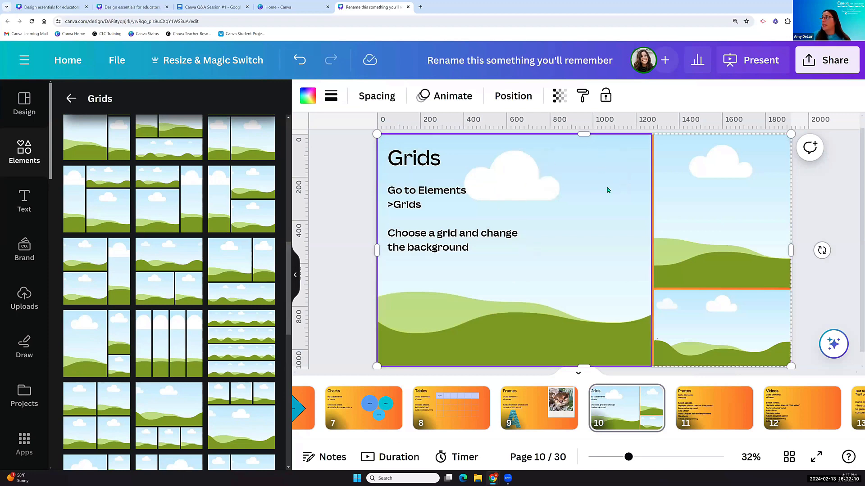
{"action": "left_click", "coordinate": [306, 97]}
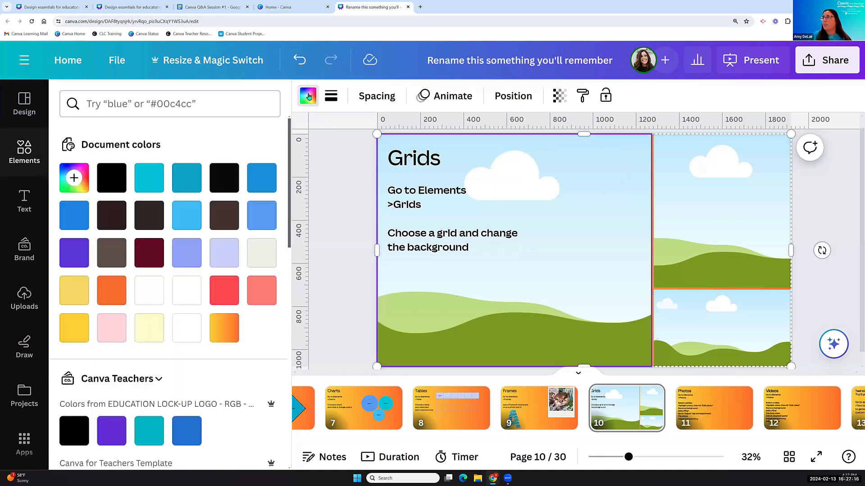
{"action": "left_click", "coordinate": [111, 295]}
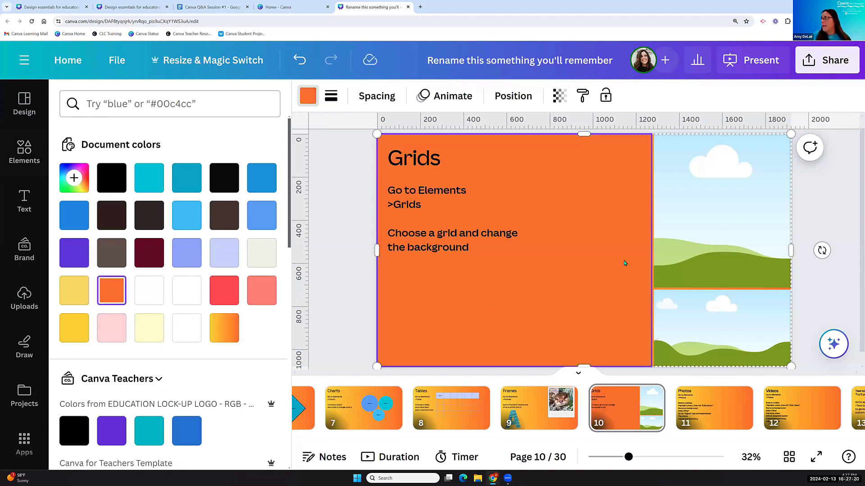
- Place the recently used 10.0s rippling pool water video in the grid's lower small cell on page 10
{"action": "left_click", "coordinate": [24, 151]}
{"action": "left_click", "coordinate": [25, 151]}
{"action": "left_click", "coordinate": [162, 222]}
{"action": "left_click_drag", "start_coordinate": [736, 292], "coordinate": [765, 334]}
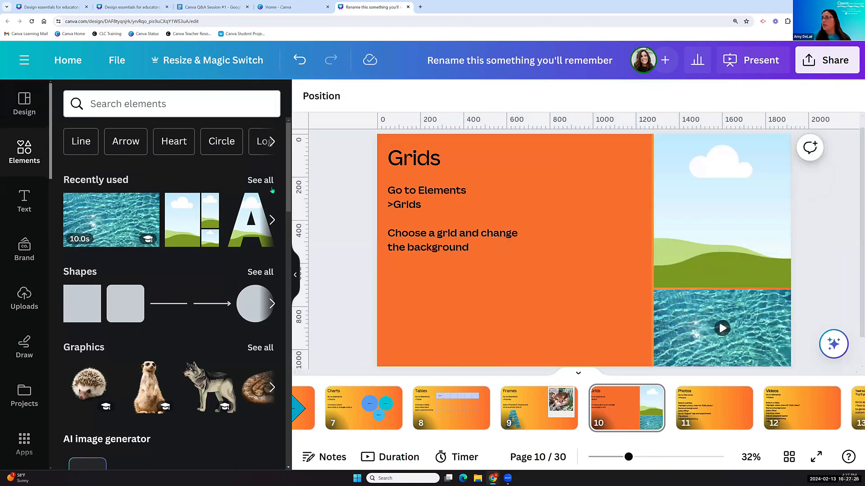
- Fill the grid's upper small cell with the recently used swimming otter photo and shift its crop so the otter's face is centred
{"action": "left_click", "coordinate": [260, 181]}
{"action": "left_click", "coordinate": [213, 246]}
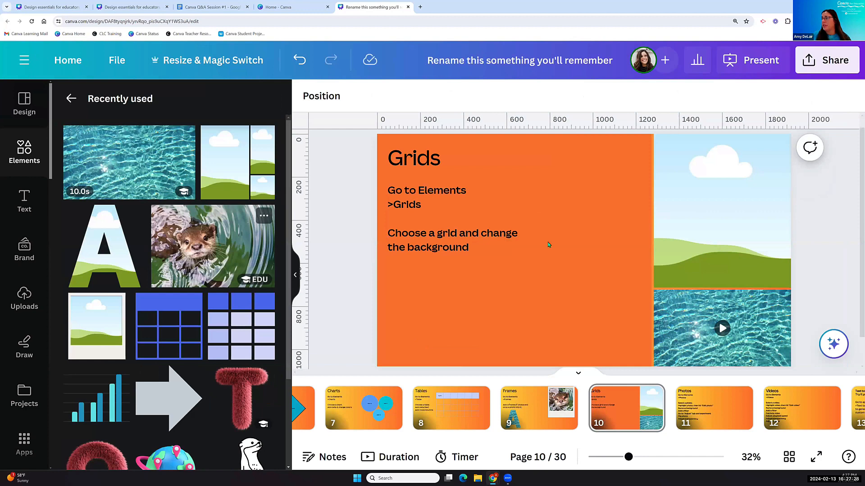
{"action": "left_click_drag", "start_coordinate": [699, 209], "coordinate": [714, 229]}
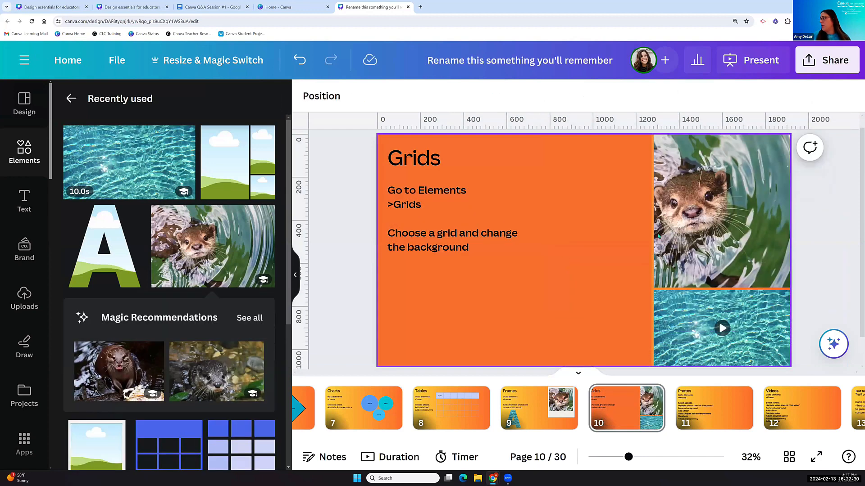
{"action": "double_click", "coordinate": [714, 228]}
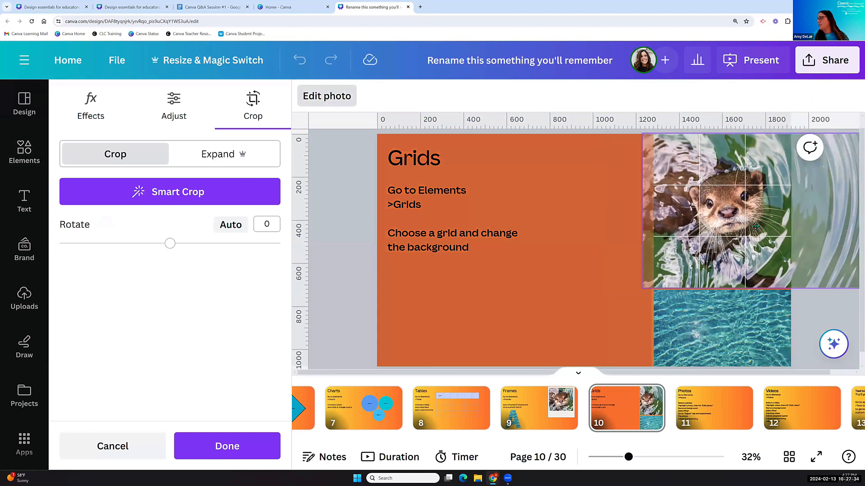
{"action": "left_click_drag", "start_coordinate": [756, 226], "coordinate": [755, 227]}
{"action": "left_click", "coordinate": [604, 251]}
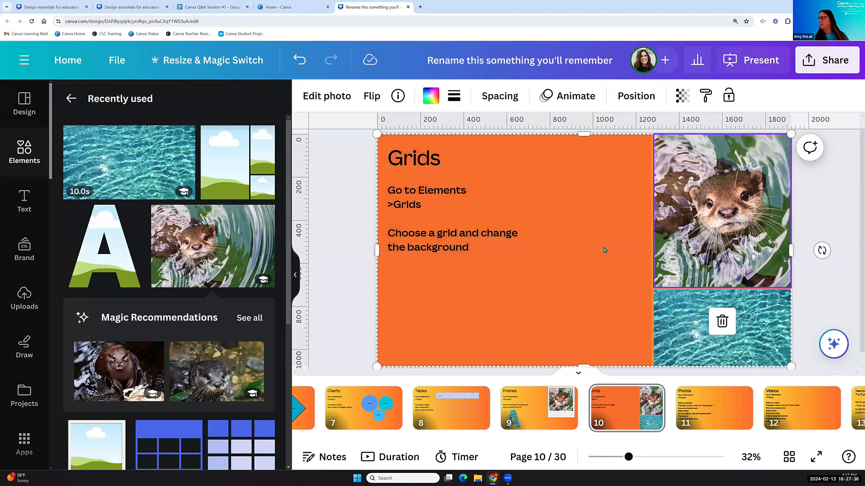
{"action": "left_click", "coordinate": [336, 257]}
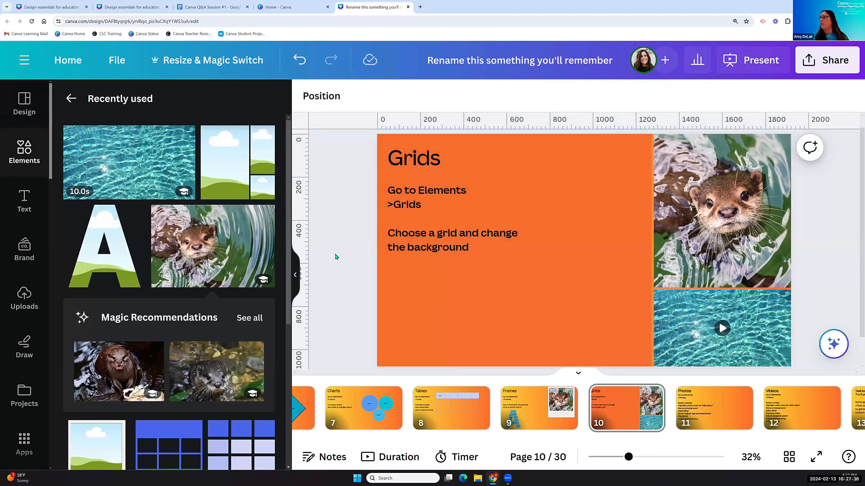
{"action": "left_click_drag", "start_coordinate": [594, 256], "coordinate": [324, 258]}
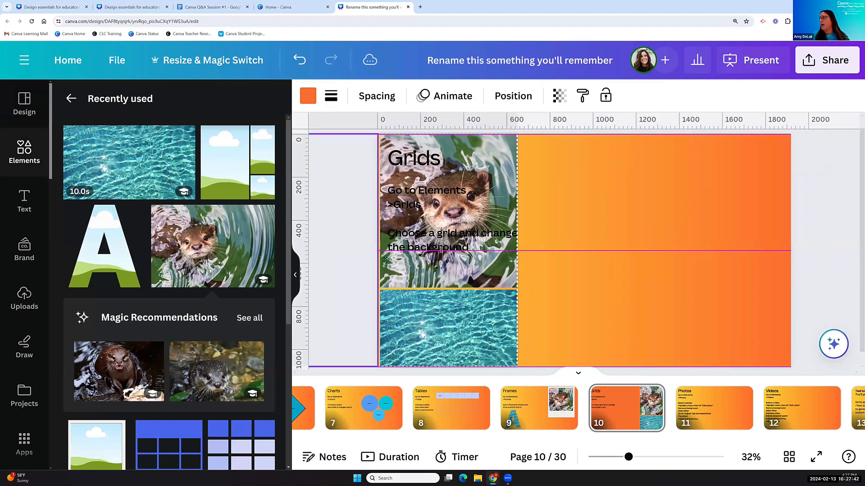
{"action": "key", "text": "ctrl+z"}
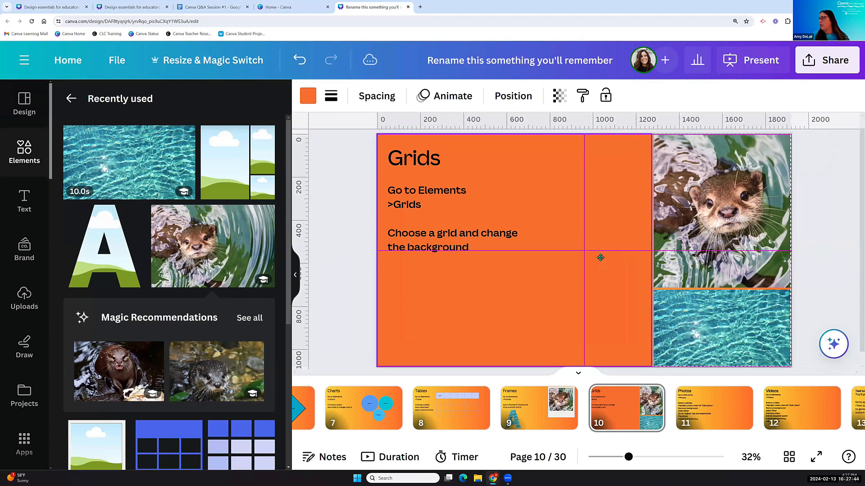
{"action": "left_click", "coordinate": [600, 258]}
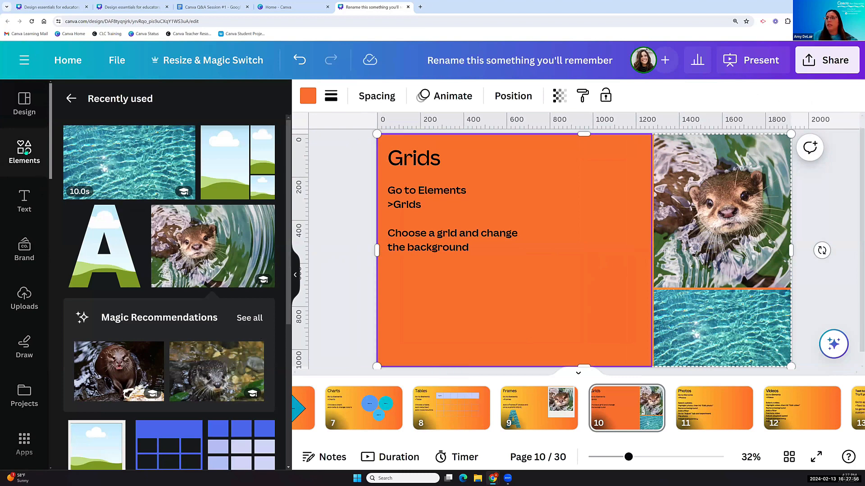
- Add a second grid to page 10, with one large cell above a row of three small cells
{"action": "left_click", "coordinate": [70, 102]}
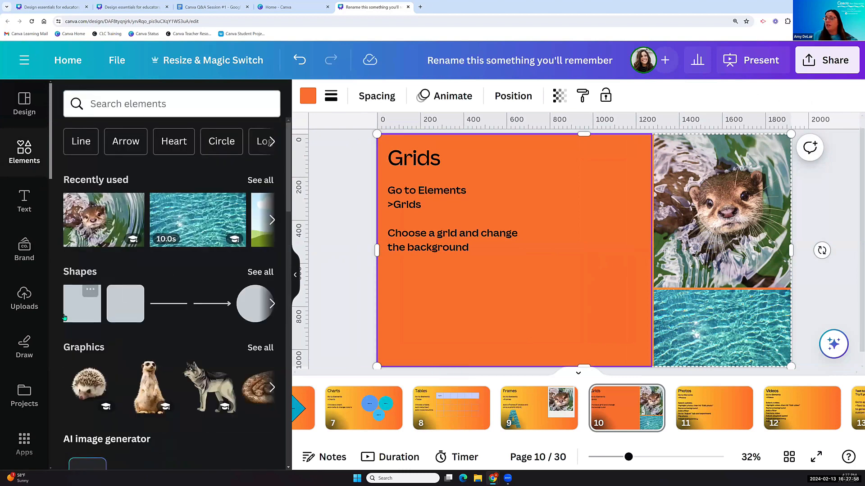
{"action": "left_click", "coordinate": [101, 104]}
{"action": "scroll", "coordinate": [127, 282], "scroll_direction": "down", "scroll_amount": 5}
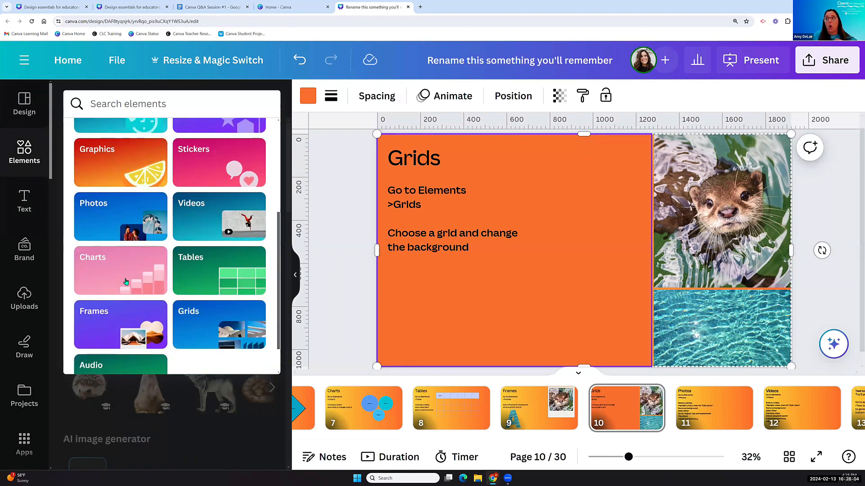
{"action": "left_click", "coordinate": [196, 333]}
{"action": "scroll", "coordinate": [165, 338], "scroll_direction": "down", "scroll_amount": 1}
{"action": "scroll", "coordinate": [165, 338], "scroll_direction": "down", "scroll_amount": 10}
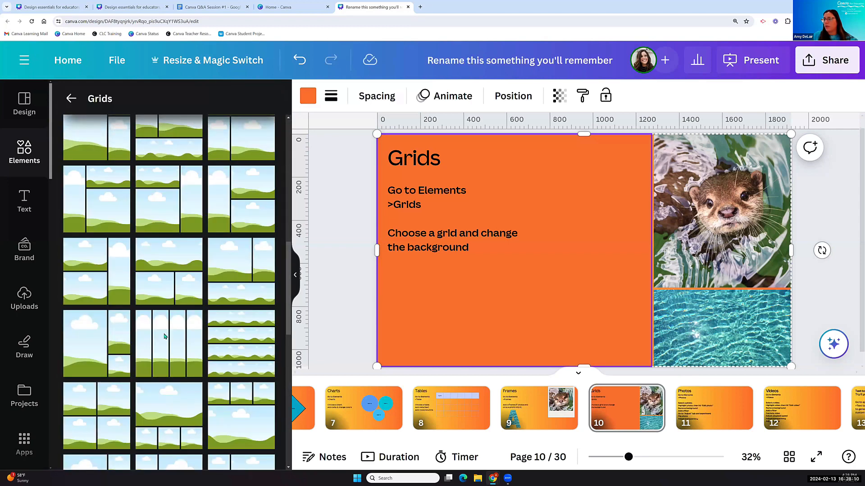
{"action": "scroll", "coordinate": [165, 337], "scroll_direction": "down", "scroll_amount": 3}
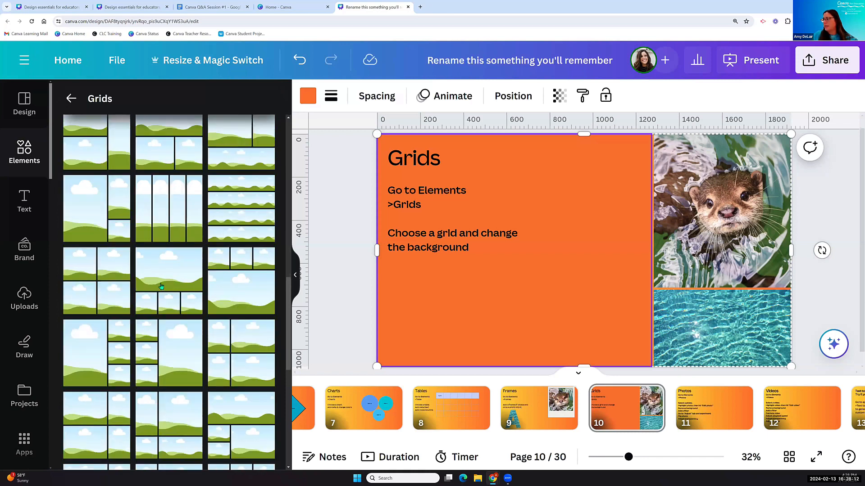
{"action": "left_click", "coordinate": [161, 287]}
- Resize the new grid and move it up until only its row of three small cells covers the top of the page
{"action": "left_click", "coordinate": [573, 201]}
{"action": "left_click_drag", "start_coordinate": [573, 115], "coordinate": [569, 304]}
{"action": "left_click_drag", "start_coordinate": [607, 335], "coordinate": [604, 78]}
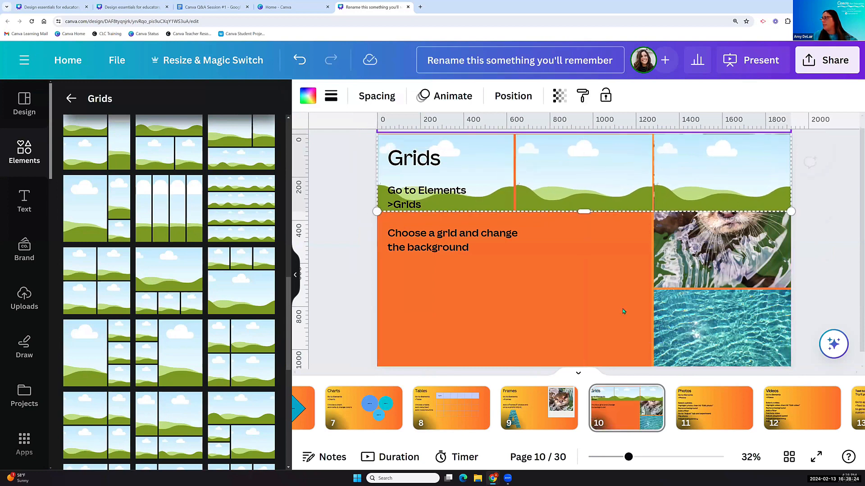
- Move the "Grids" title and the instruction text down onto the orange area below the three cells, with the title above the text
{"action": "left_click", "coordinate": [531, 287]}
{"action": "left_click", "coordinate": [422, 159]}
{"action": "left_click_drag", "start_coordinate": [421, 158], "coordinate": [431, 284]}
{"action": "left_click_drag", "start_coordinate": [430, 320], "coordinate": [428, 294]}
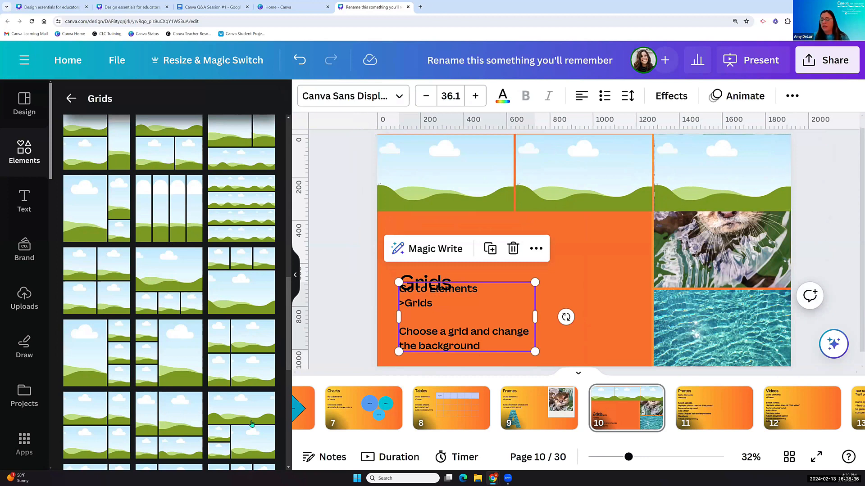
{"action": "left_click_drag", "start_coordinate": [423, 284], "coordinate": [425, 265]}
{"action": "left_click", "coordinate": [412, 358]}
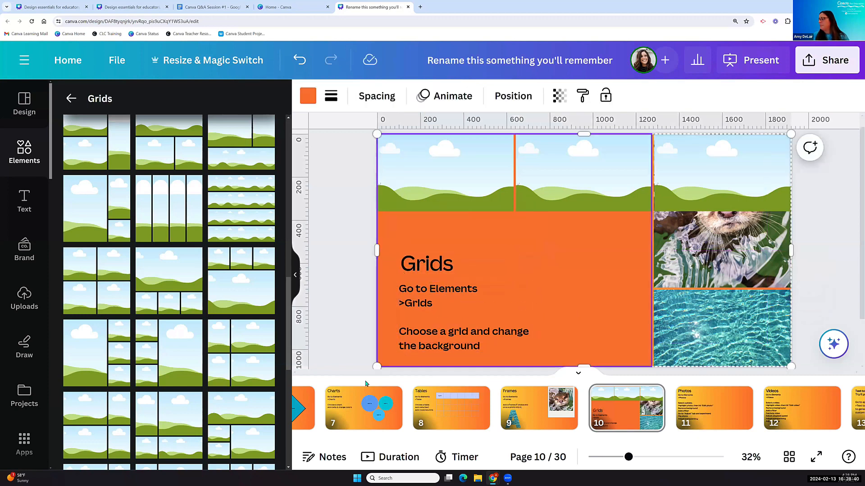
- Go to page 11 and search the photos for "otter"
{"action": "left_click", "coordinate": [717, 423]}
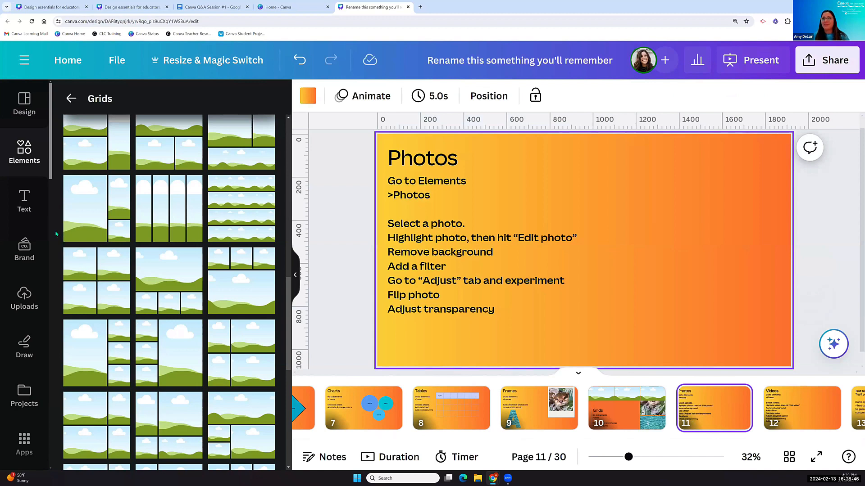
{"action": "left_click", "coordinate": [69, 108]}
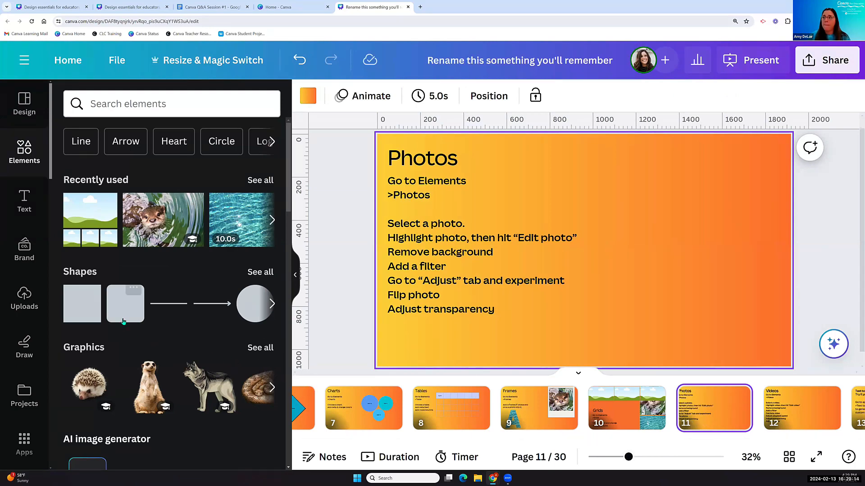
{"action": "left_click", "coordinate": [88, 103]}
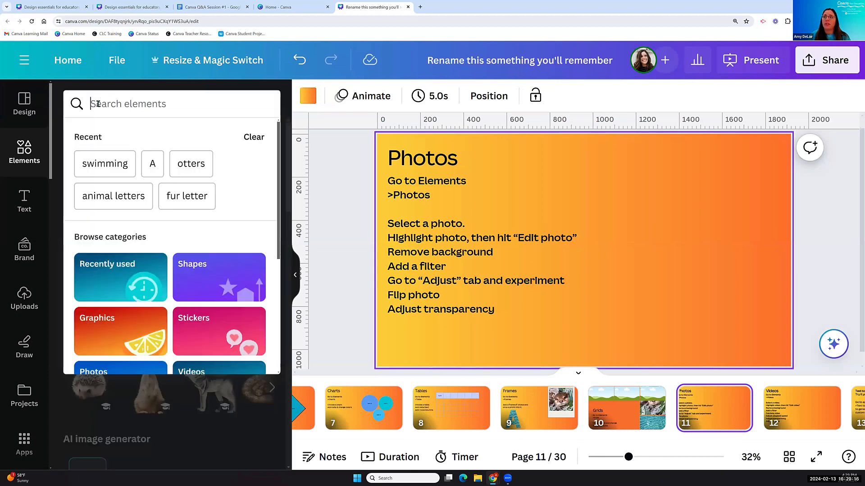
{"action": "scroll", "coordinate": [150, 371], "scroll_direction": "down", "scroll_amount": 3}
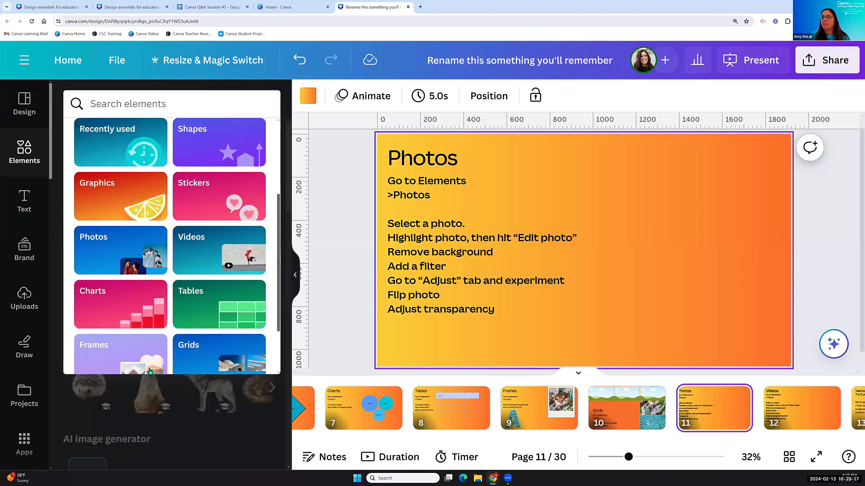
{"action": "left_click", "coordinate": [104, 247]}
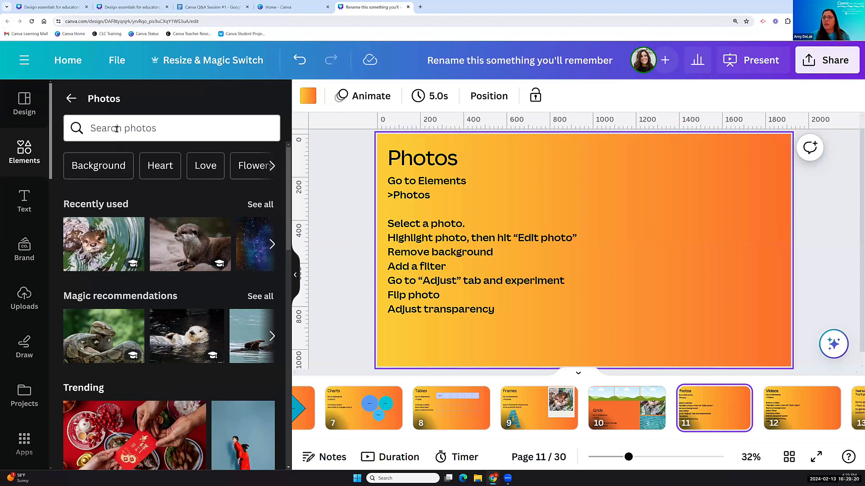
{"action": "left_click", "coordinate": [116, 128]}
{"action": "type", "text": "otter"}
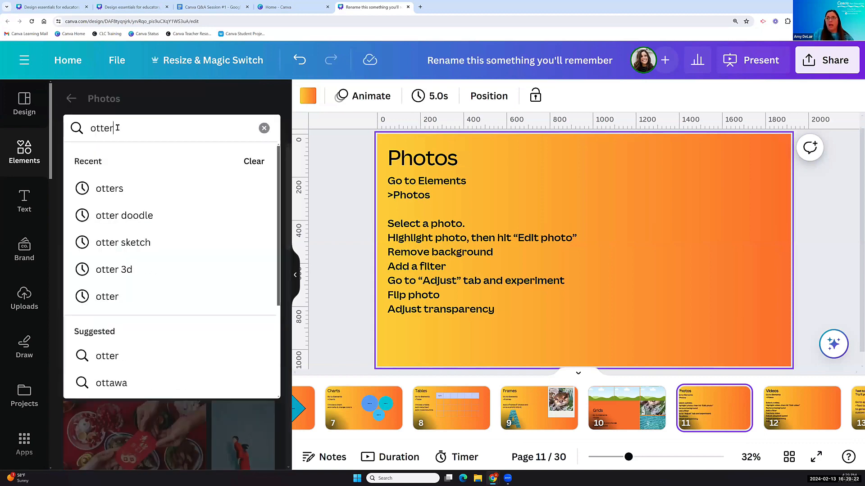
{"action": "key", "text": "Return"}
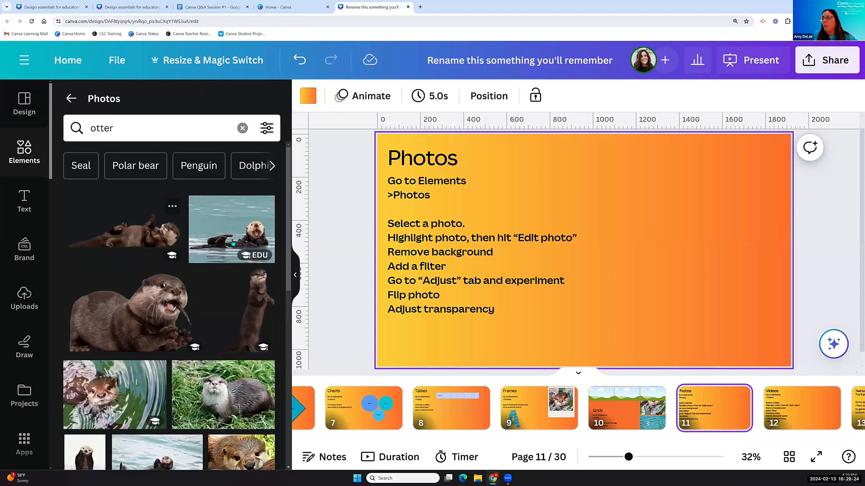
- Add the photo of the open-mouthed otter floating on its back, enlarge it and position it on the right part of page 11
{"action": "left_click", "coordinate": [231, 228]}
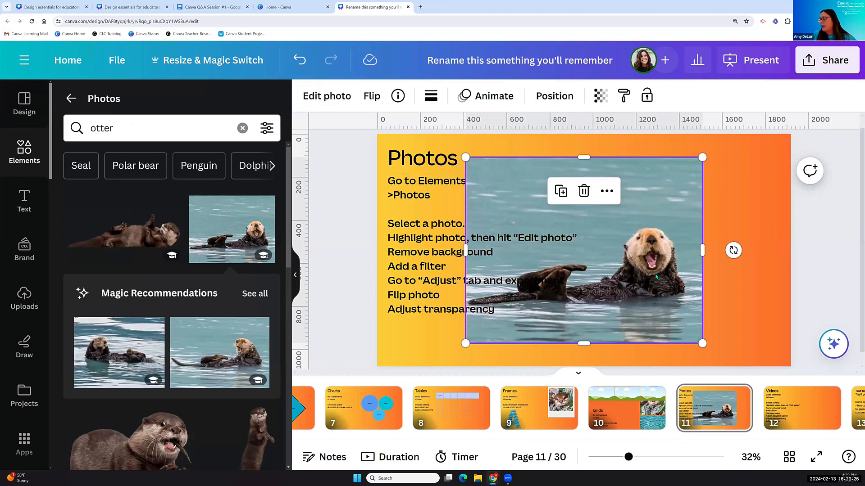
{"action": "left_click_drag", "start_coordinate": [652, 278], "coordinate": [708, 278]}
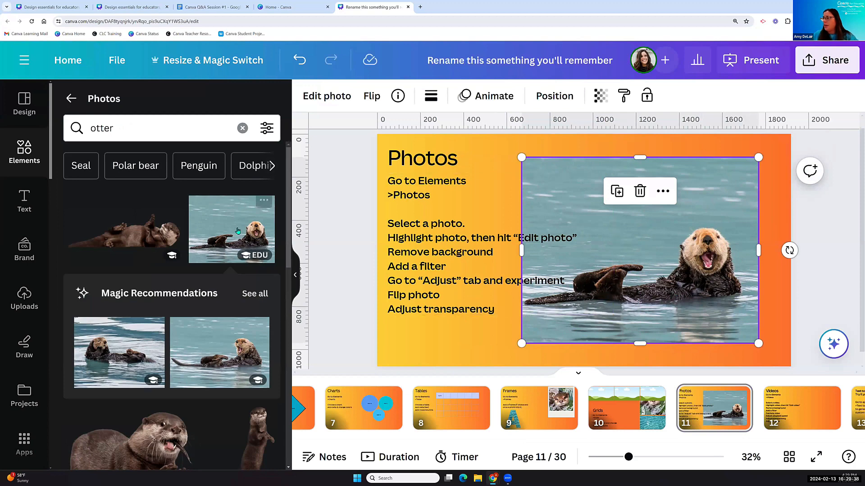
{"action": "left_click_drag", "start_coordinate": [653, 210], "coordinate": [669, 220]}
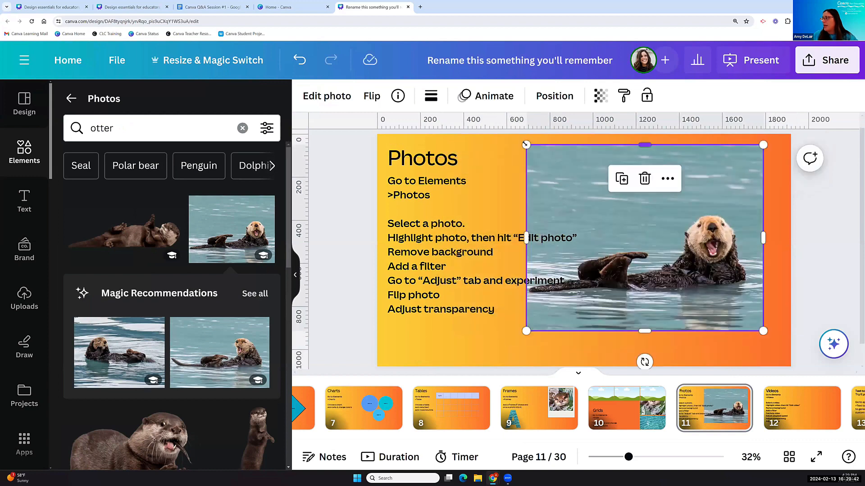
{"action": "left_click_drag", "start_coordinate": [525, 143], "coordinate": [680, 266]}
{"action": "left_click_drag", "start_coordinate": [493, 168], "coordinate": [467, 158]}
{"action": "mouse_move", "coordinate": [656, 227]}
{"action": "left_mouse_down"}
{"action": "mouse_move", "coordinate": [658, 241]}
{"action": "mouse_move", "coordinate": [659, 232]}
{"action": "left_mouse_up"}
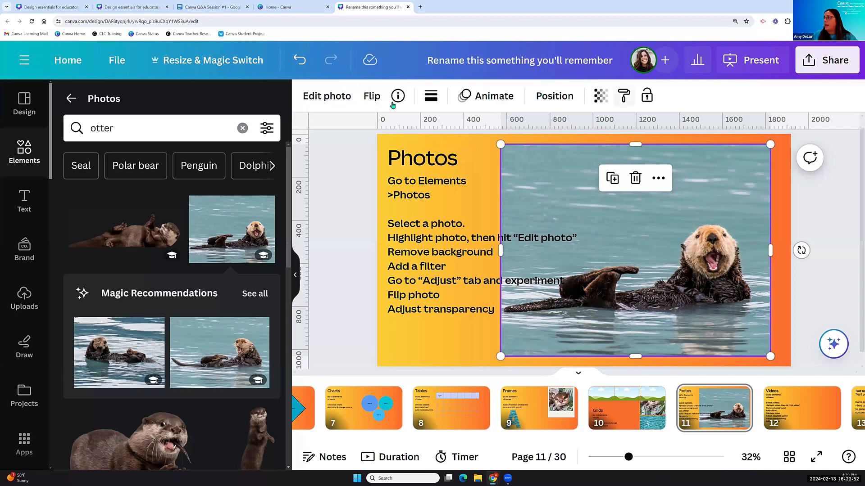
- Try BG Remover on the otter photo and undo the background removal
{"action": "left_click", "coordinate": [326, 97]}
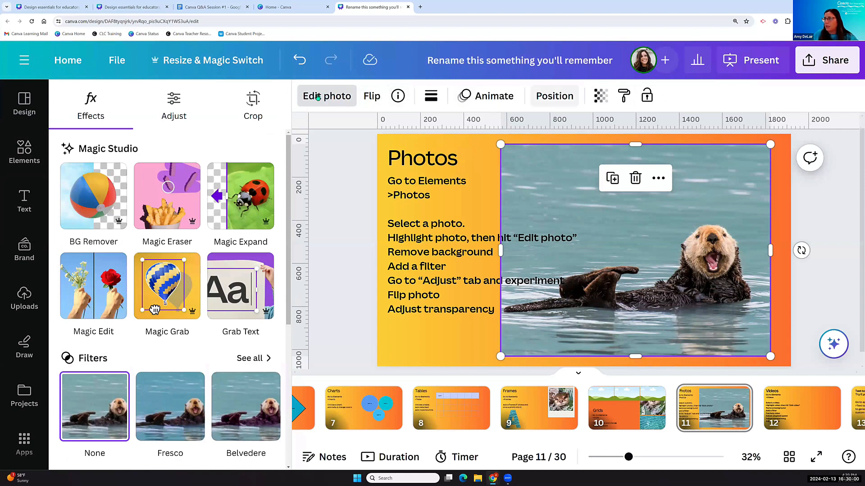
{"action": "left_click", "coordinate": [99, 193]}
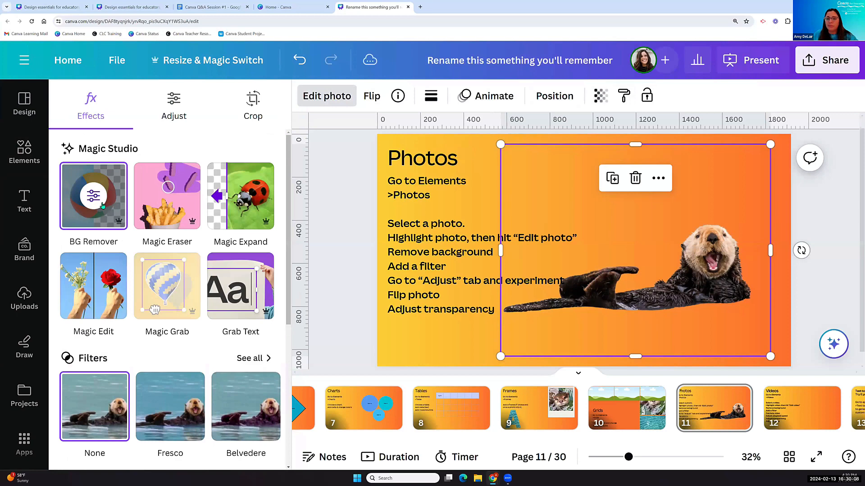
{"action": "left_click", "coordinate": [301, 63]}
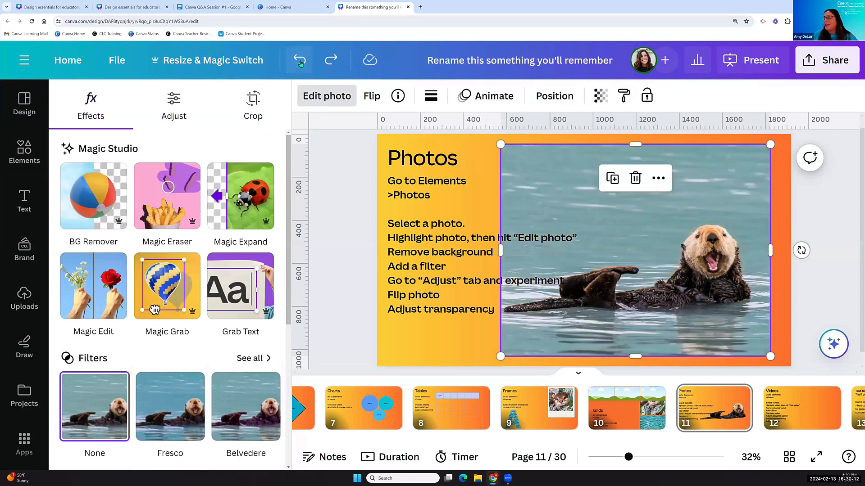
- Show all photo filters and try the warm Bali and Capri filters on the otter photo
{"action": "scroll", "coordinate": [148, 272], "scroll_direction": "down", "scroll_amount": 1}
{"action": "scroll", "coordinate": [135, 279], "scroll_direction": "up", "scroll_amount": 1}
{"action": "scroll", "coordinate": [117, 288], "scroll_direction": "down", "scroll_amount": 2}
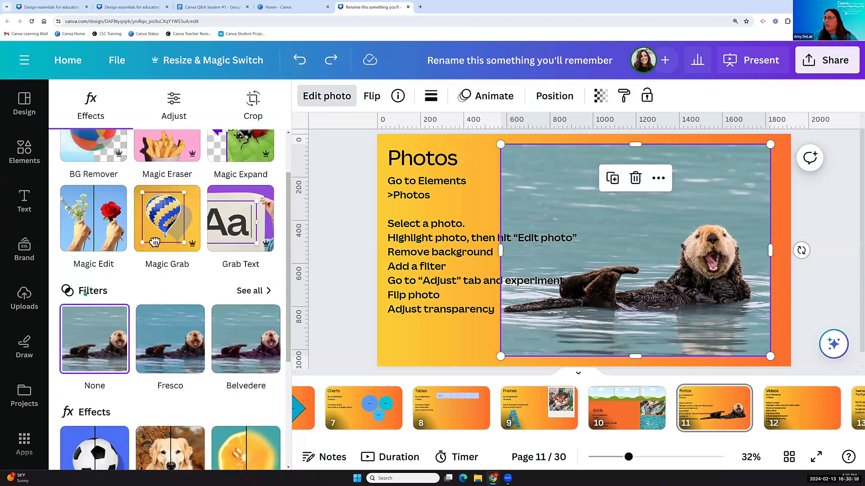
{"action": "left_click", "coordinate": [251, 291]}
{"action": "scroll", "coordinate": [142, 310], "scroll_direction": "down", "scroll_amount": 2}
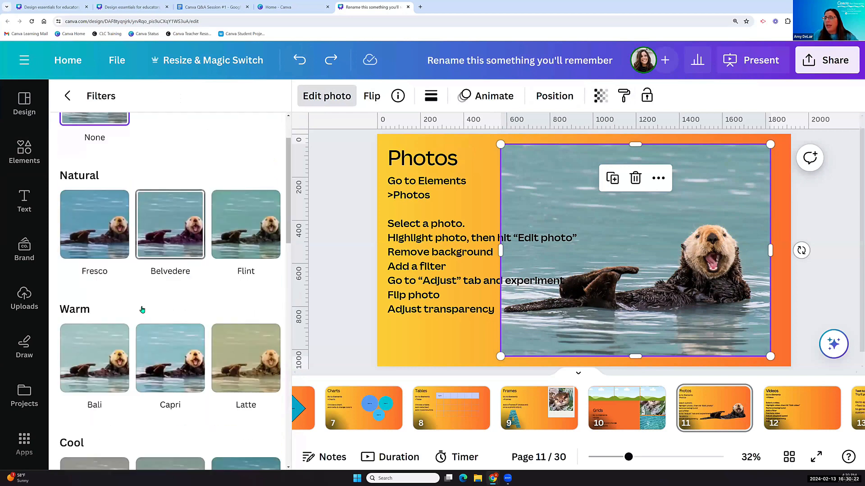
{"action": "left_click", "coordinate": [94, 325]}
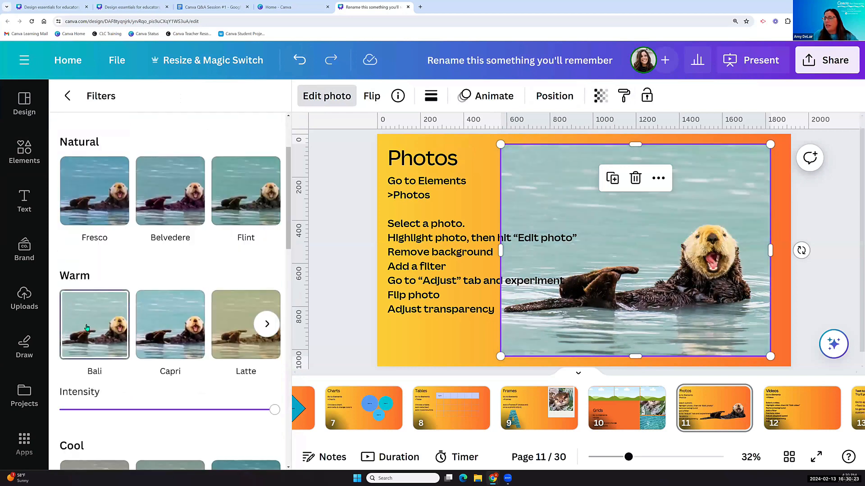
{"action": "left_click", "coordinate": [182, 325]}
- Apply the vintage Fade filter to the otter photo
{"action": "scroll", "coordinate": [182, 323], "scroll_direction": "down", "scroll_amount": 4}
{"action": "scroll", "coordinate": [182, 322], "scroll_direction": "down", "scroll_amount": 3}
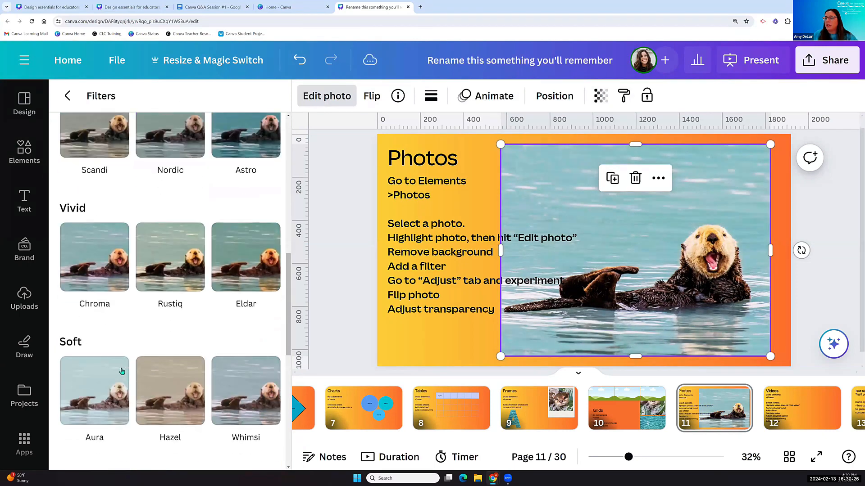
{"action": "scroll", "coordinate": [105, 383], "scroll_direction": "down", "scroll_amount": 3}
{"action": "left_click", "coordinate": [184, 352]}
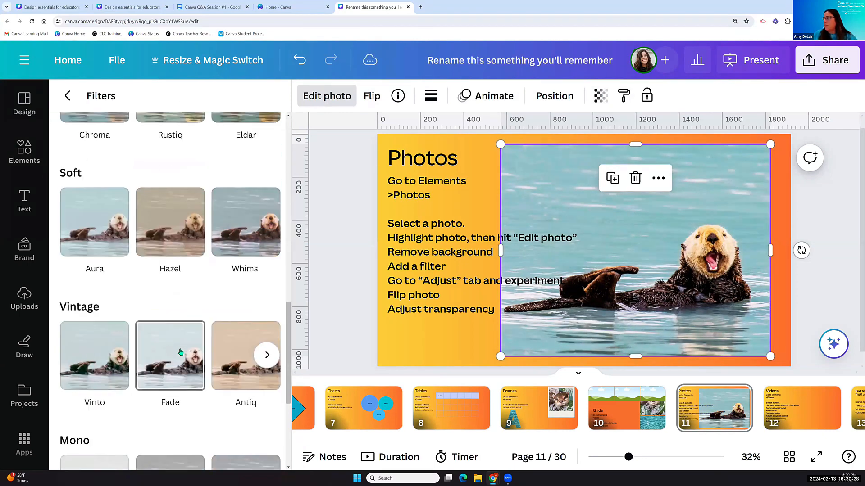
- Try the vintage Vinto filter and the mono Classic and Ink filters on the otter photo
{"action": "left_click", "coordinate": [110, 349]}
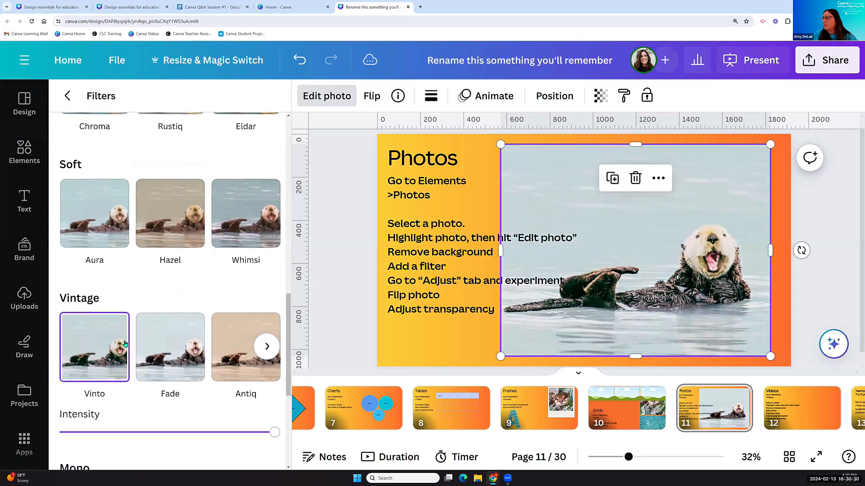
{"action": "scroll", "coordinate": [108, 351], "scroll_direction": "down", "scroll_amount": 3}
{"action": "left_click", "coordinate": [97, 353]}
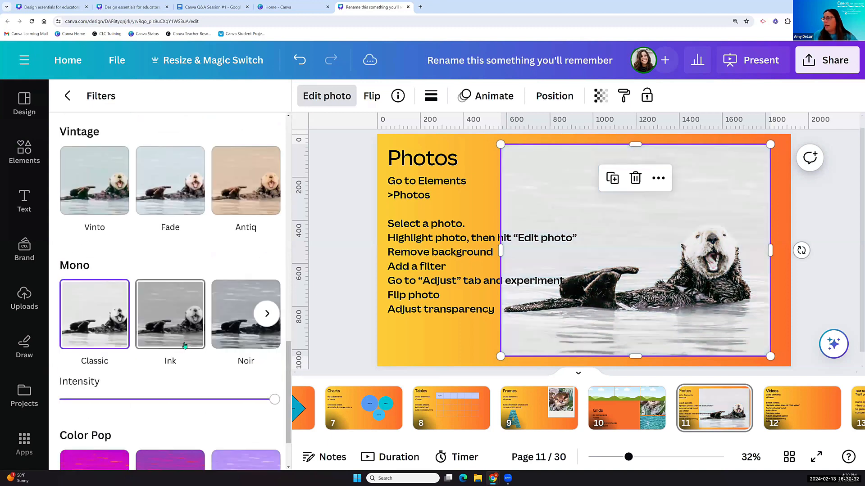
{"action": "left_click", "coordinate": [180, 325]}
{"action": "mouse_move", "coordinate": [260, 399]}
{"action": "left_mouse_down"}
{"action": "mouse_move", "coordinate": [141, 399]}
{"action": "mouse_move", "coordinate": [259, 397]}
{"action": "left_mouse_up"}
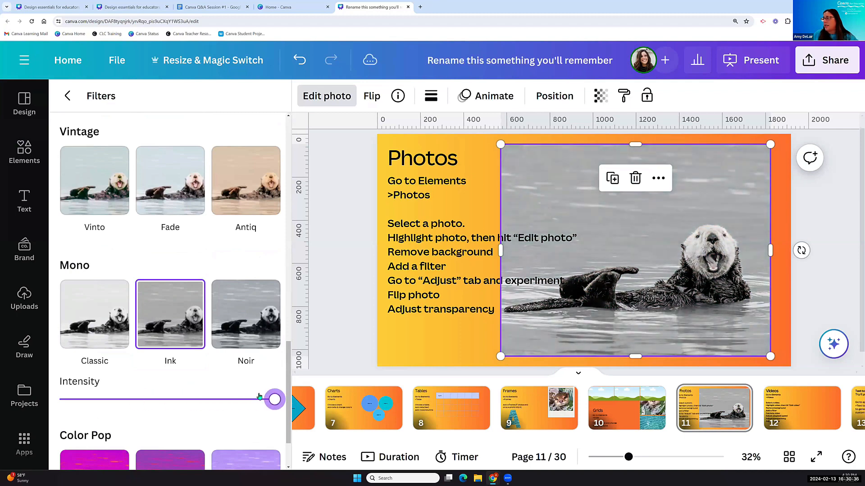
- Try the Color Pop Heatwave filter on the otter photo
{"action": "scroll", "coordinate": [201, 360], "scroll_direction": "down", "scroll_amount": 2}
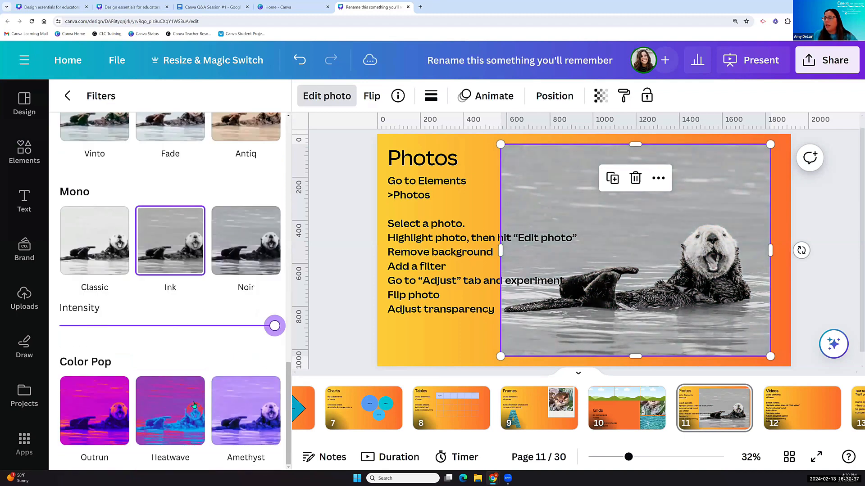
{"action": "left_click", "coordinate": [169, 419]}
{"action": "mouse_move", "coordinate": [274, 460]}
{"action": "left_mouse_down"}
{"action": "mouse_move", "coordinate": [183, 460]}
{"action": "mouse_move", "coordinate": [275, 459]}
{"action": "left_mouse_up"}
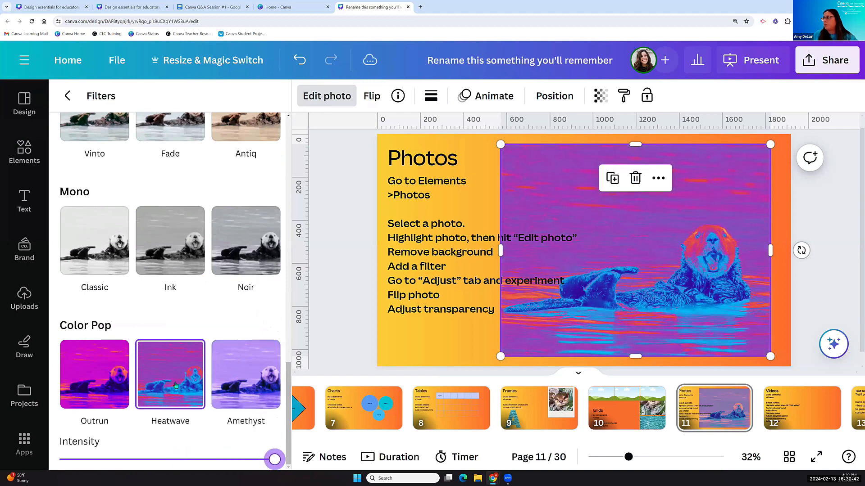
- Remove the filter from the otter photo by choosing None and return to the photo effects overview
{"action": "scroll", "coordinate": [176, 385], "scroll_direction": "up", "scroll_amount": 10}
{"action": "left_click", "coordinate": [300, 61]}
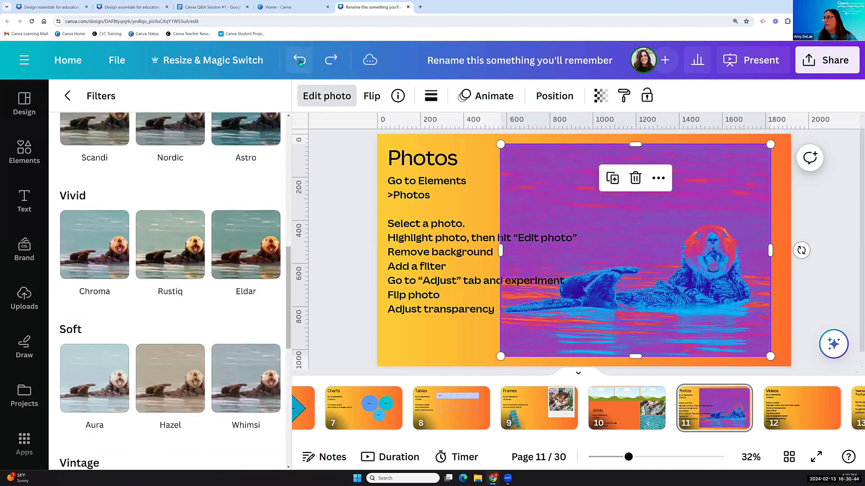
{"action": "scroll", "coordinate": [139, 274], "scroll_direction": "down", "scroll_amount": 3}
{"action": "scroll", "coordinate": [138, 276], "scroll_direction": "up", "scroll_amount": 4}
{"action": "scroll", "coordinate": [117, 273], "scroll_direction": "up", "scroll_amount": 8}
{"action": "scroll", "coordinate": [99, 269], "scroll_direction": "up", "scroll_amount": 1}
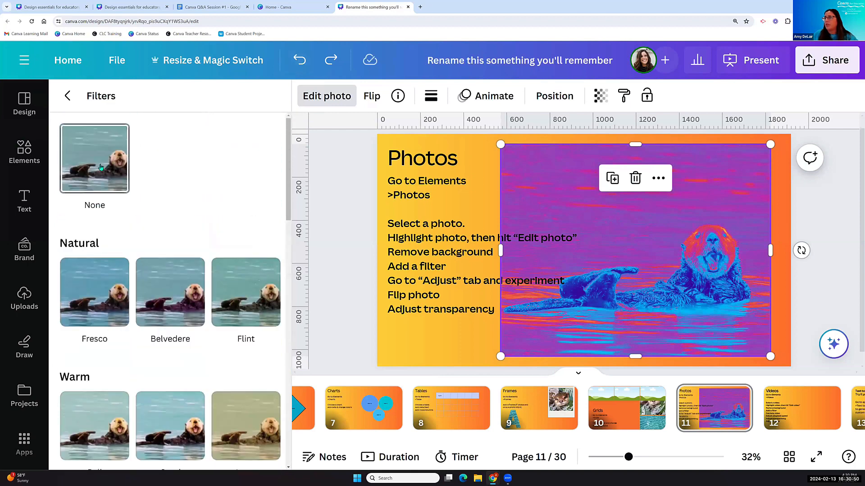
{"action": "left_click", "coordinate": [101, 168]}
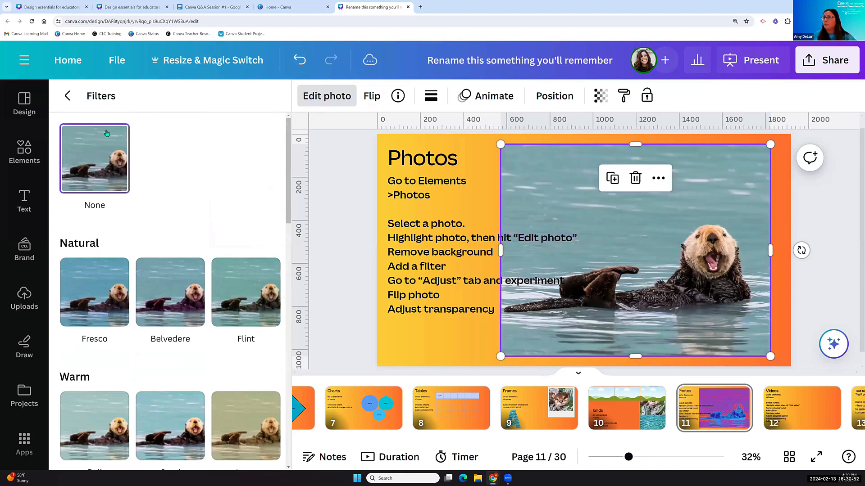
{"action": "left_click", "coordinate": [67, 96]}
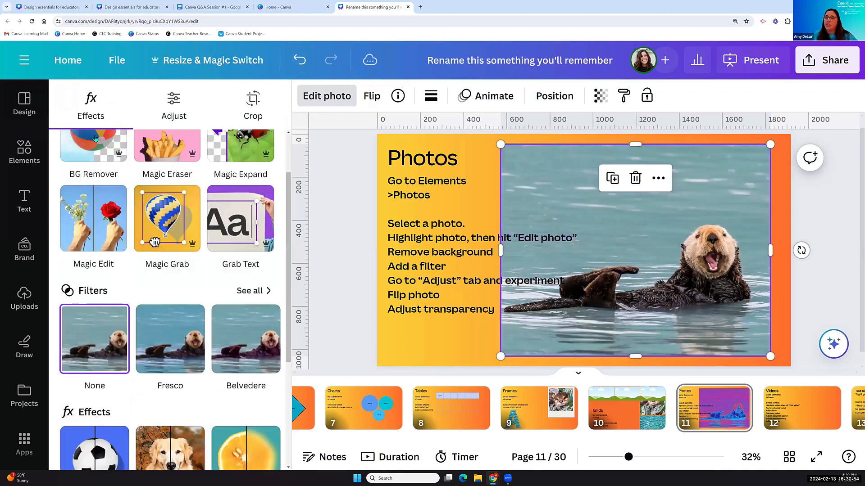
{"action": "scroll", "coordinate": [126, 296], "scroll_direction": "up", "scroll_amount": 2}
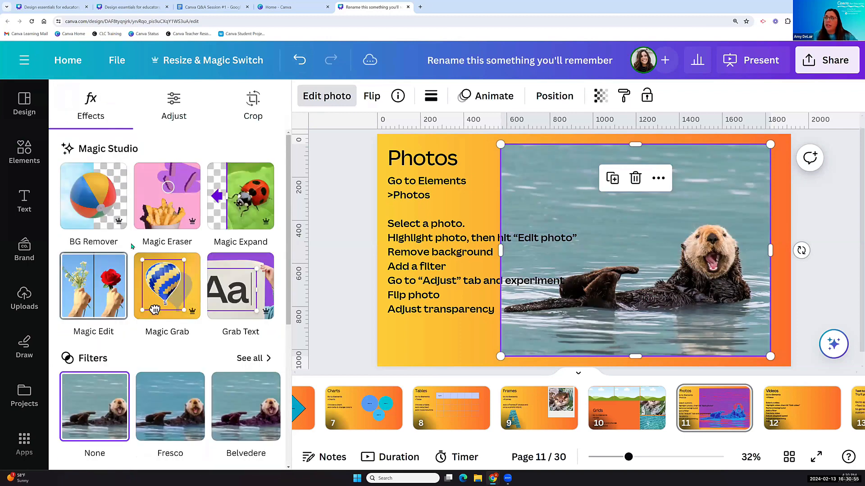
- Show the otter photo's adjustments and set the area to adjust to Foreground
{"action": "left_click", "coordinate": [175, 103]}
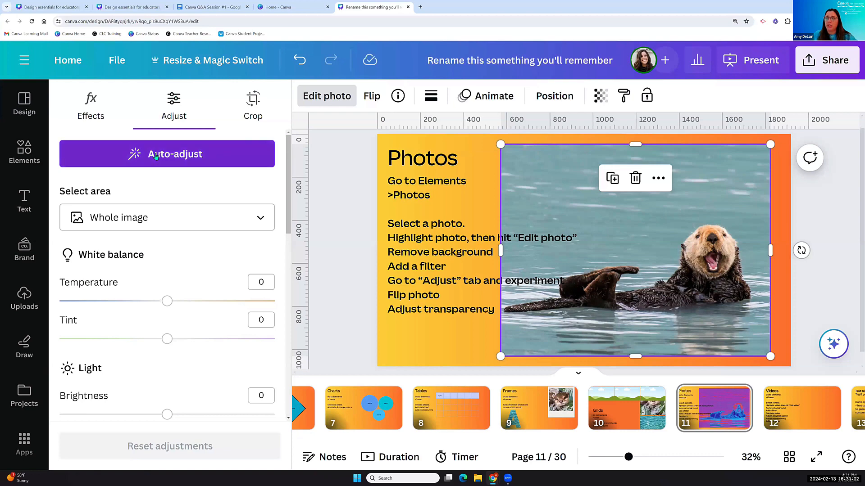
{"action": "left_click", "coordinate": [168, 221]}
{"action": "left_click", "coordinate": [135, 291]}
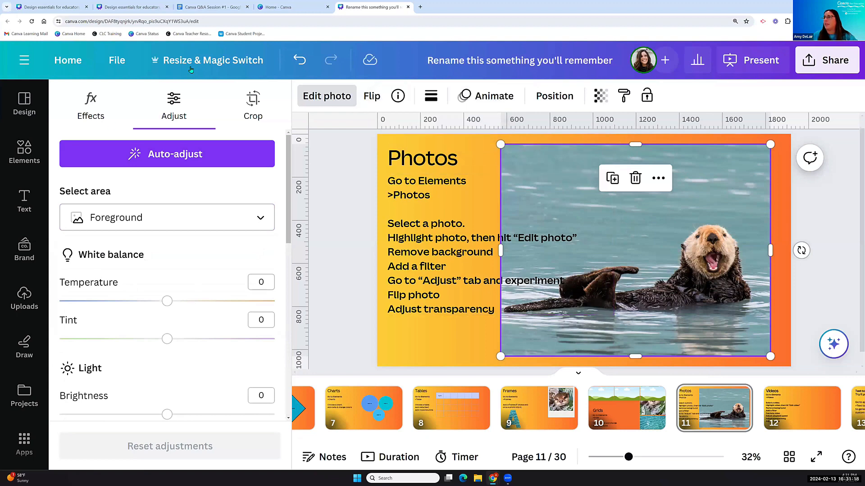
{"action": "left_click", "coordinate": [299, 60]}
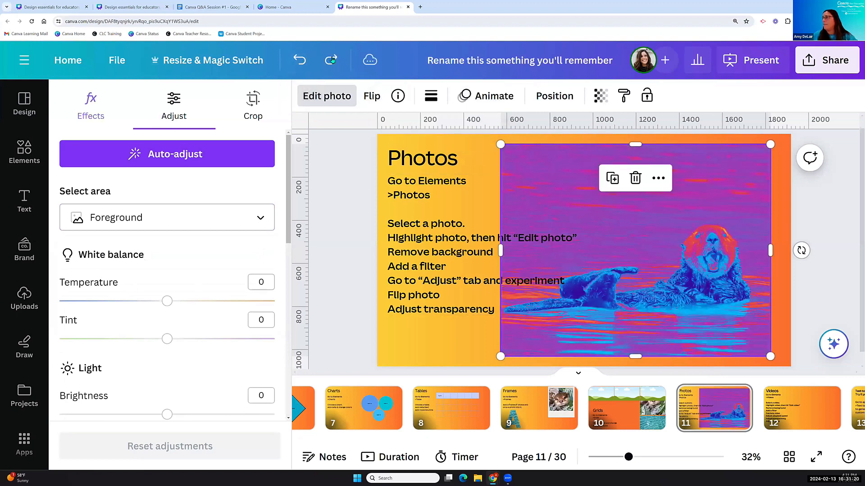
{"action": "left_click", "coordinate": [330, 57]}
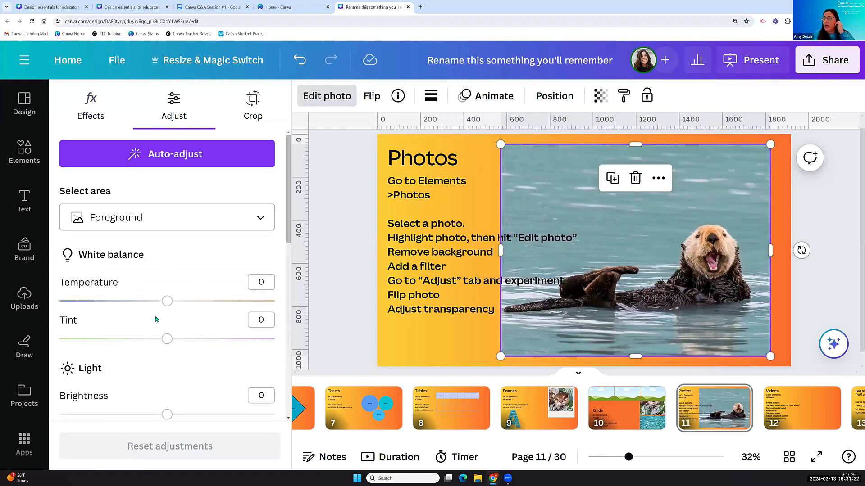
- Set the brightness of the otter photo's foreground to 13
{"action": "scroll", "coordinate": [160, 328], "scroll_direction": "down", "scroll_amount": 4}
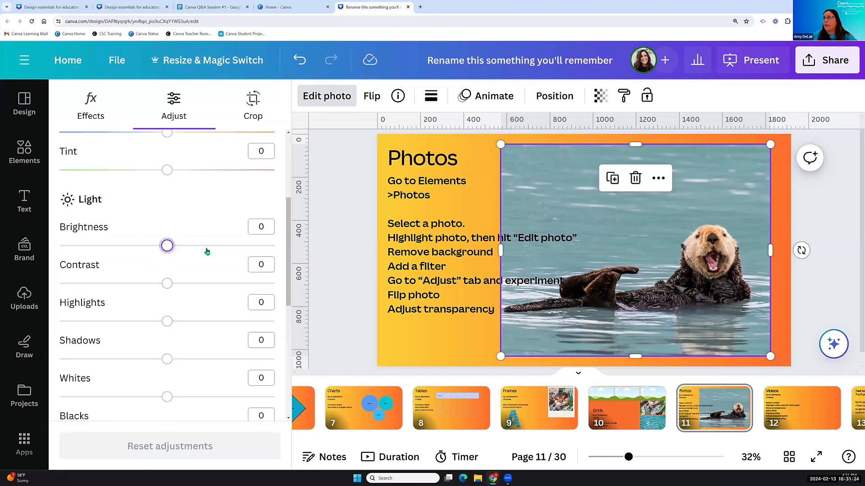
{"action": "left_click", "coordinate": [206, 246]}
{"action": "left_click", "coordinate": [151, 247]}
{"action": "left_click", "coordinate": [180, 247]}
- Set the foreground's sharpness to 37 and clarity to 17, and leave the photo adjustments
{"action": "scroll", "coordinate": [131, 330], "scroll_direction": "down", "scroll_amount": 5}
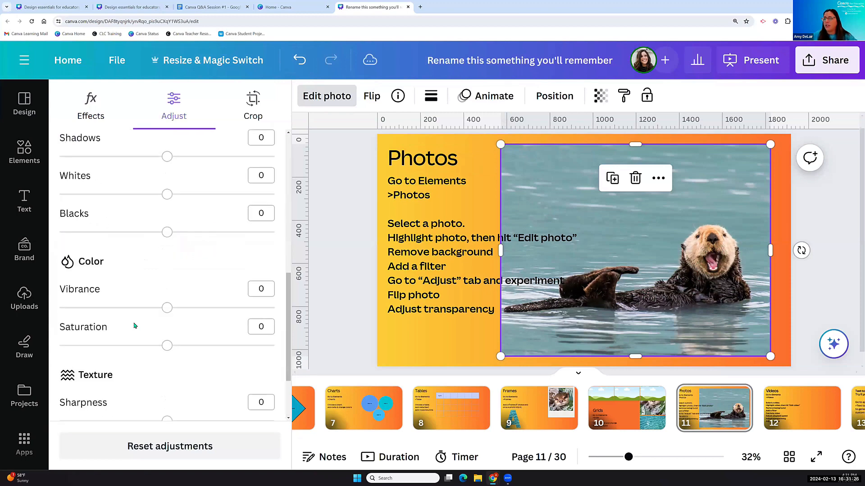
{"action": "left_click_drag", "start_coordinate": [173, 330], "coordinate": [207, 329]}
{"action": "left_click", "coordinate": [137, 331]}
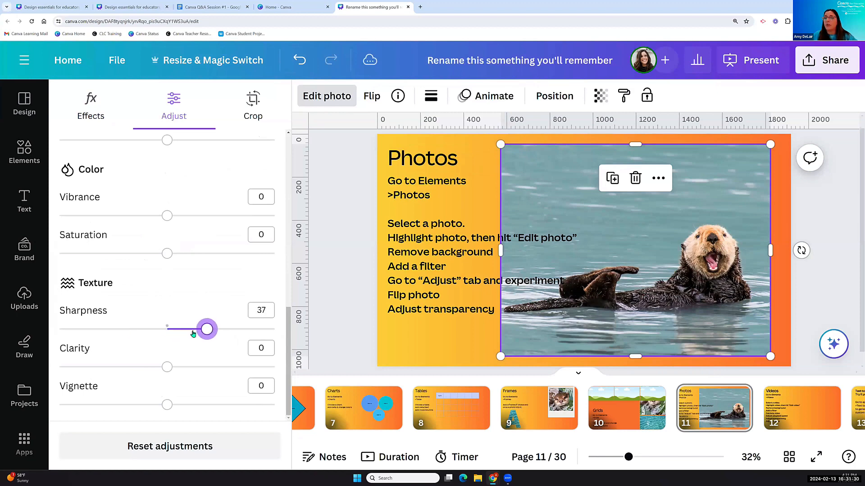
{"action": "left_click", "coordinate": [160, 367]}
{"action": "left_click_drag", "start_coordinate": [161, 367], "coordinate": [184, 368]}
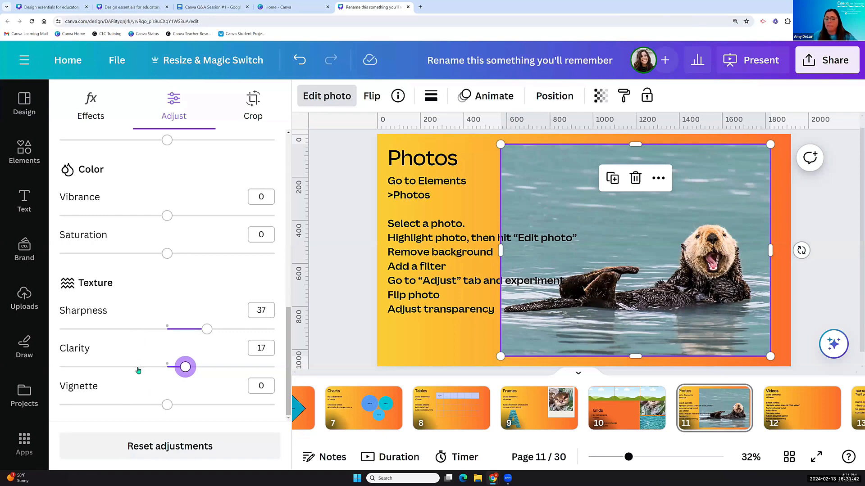
{"action": "scroll", "coordinate": [140, 368], "scroll_direction": "up", "scroll_amount": 10}
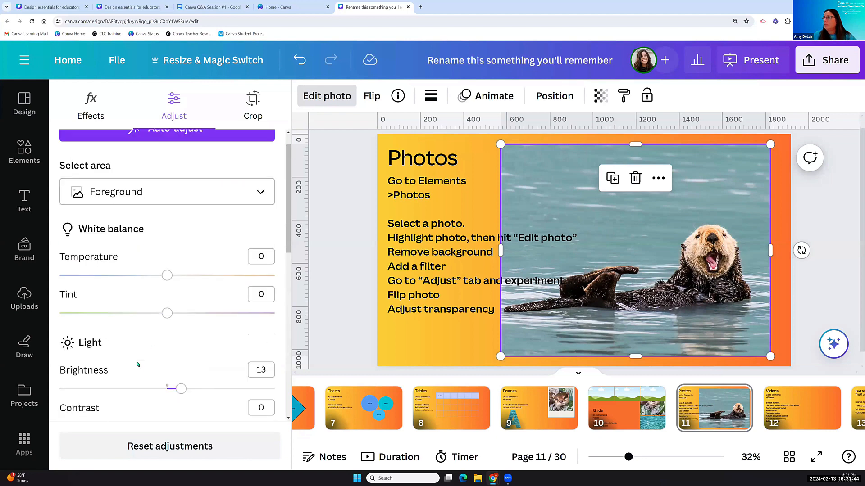
{"action": "left_click", "coordinate": [428, 345]}
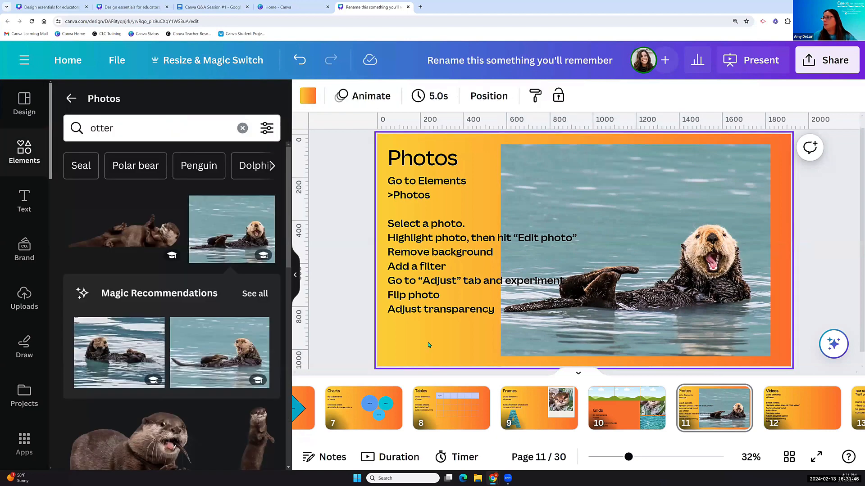
- Flip the otter photo horizontally and flip it back to its original orientation
{"action": "left_click", "coordinate": [630, 205]}
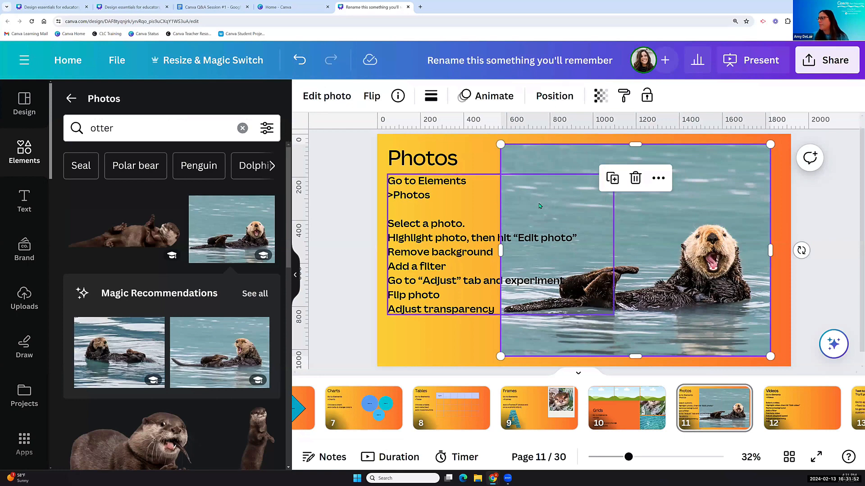
{"action": "left_click", "coordinate": [373, 96]}
{"action": "left_click", "coordinate": [403, 133]}
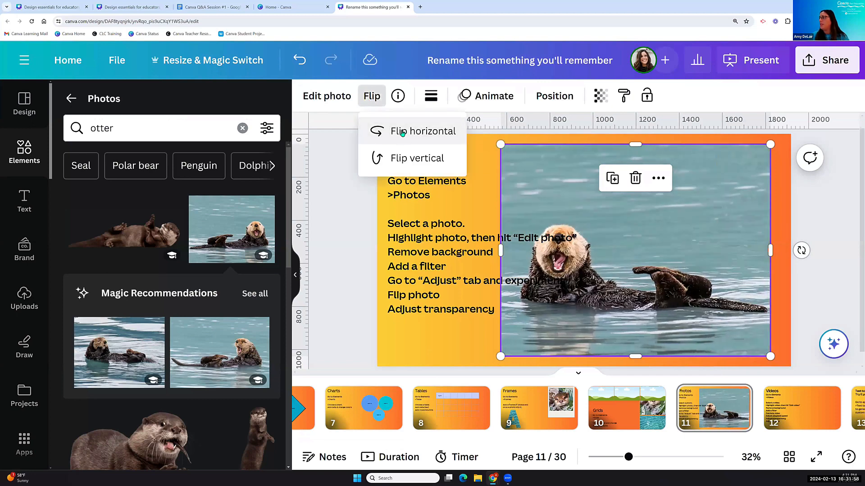
{"action": "left_click", "coordinate": [402, 133]}
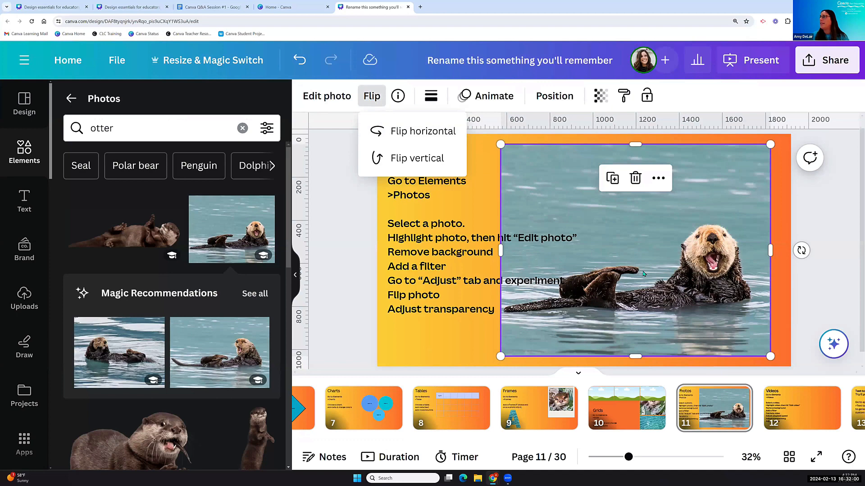
- Try lowering the otter photo's transparency value and return it to 100
{"action": "left_click", "coordinate": [600, 96]}
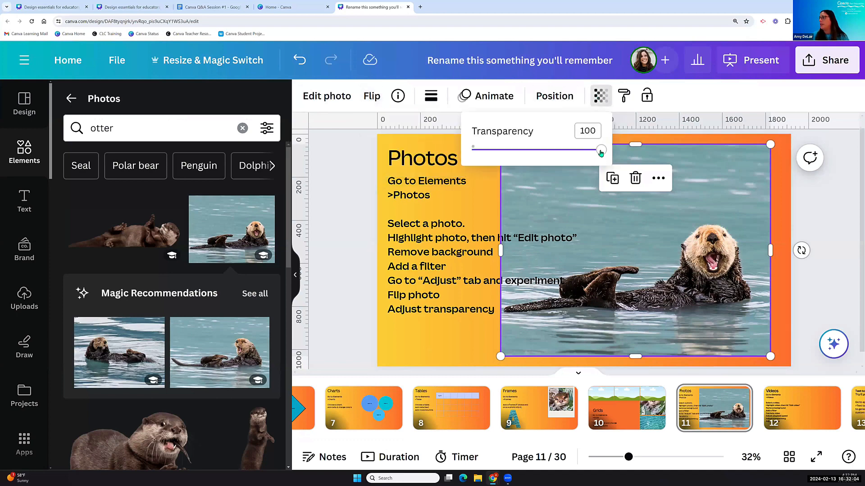
{"action": "left_click", "coordinate": [603, 96]}
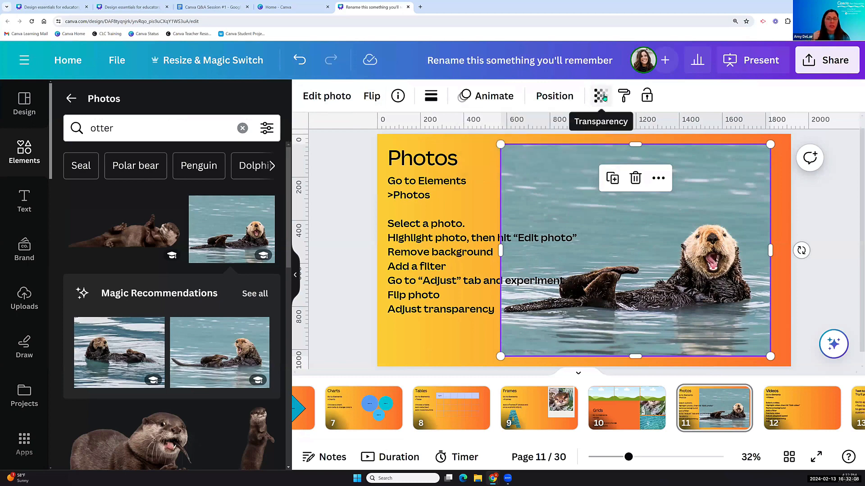
{"action": "left_click", "coordinate": [602, 96]}
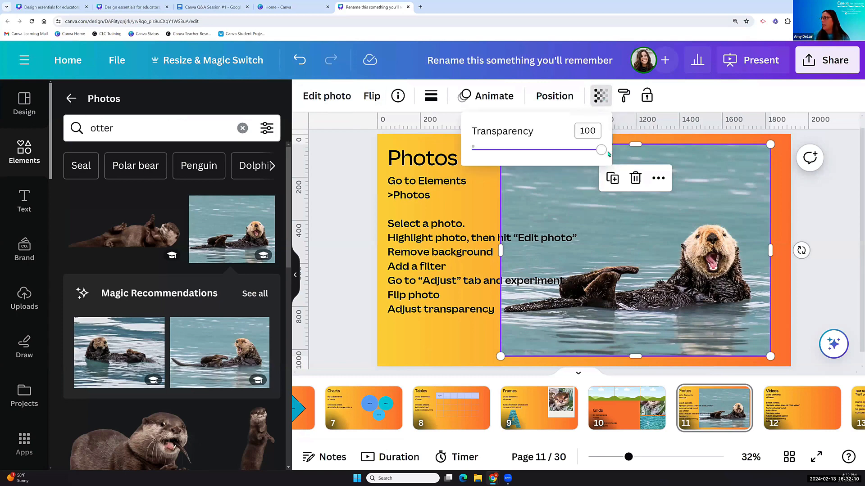
{"action": "left_click_drag", "start_coordinate": [576, 154], "coordinate": [604, 150]}
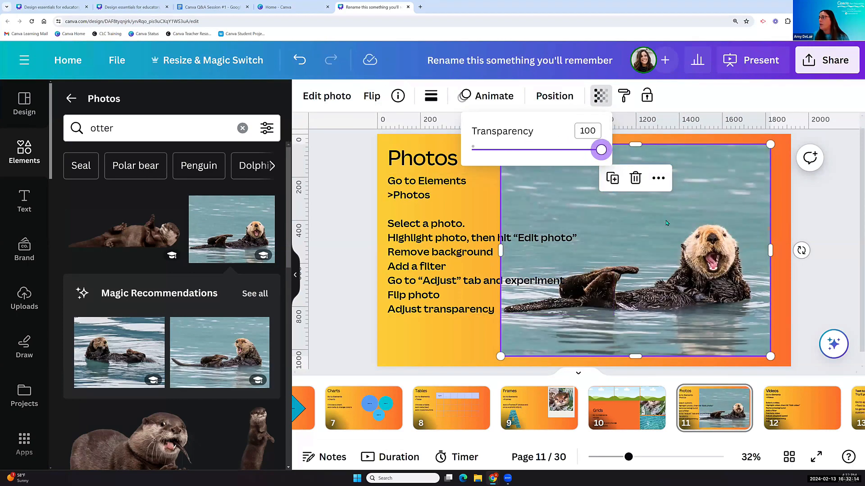
- Reduce the browser zoom to 175% and replace the background of page 11 with the otter photo
{"action": "right_click", "coordinate": [667, 223]}
{"action": "left_click", "coordinate": [616, 216]}
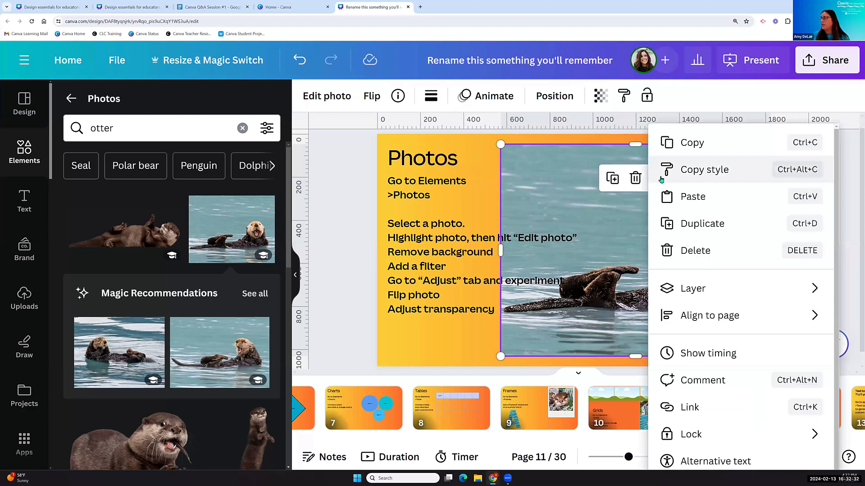
{"action": "left_click", "coordinate": [857, 22]}
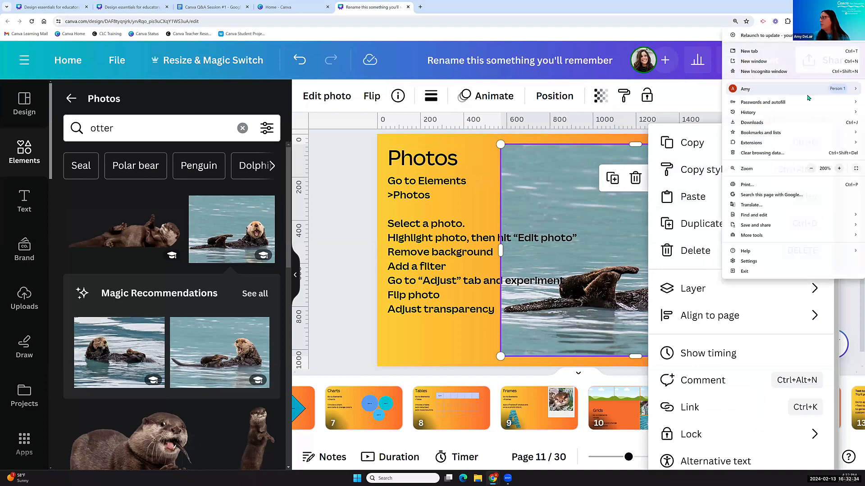
{"action": "left_click", "coordinate": [812, 169]}
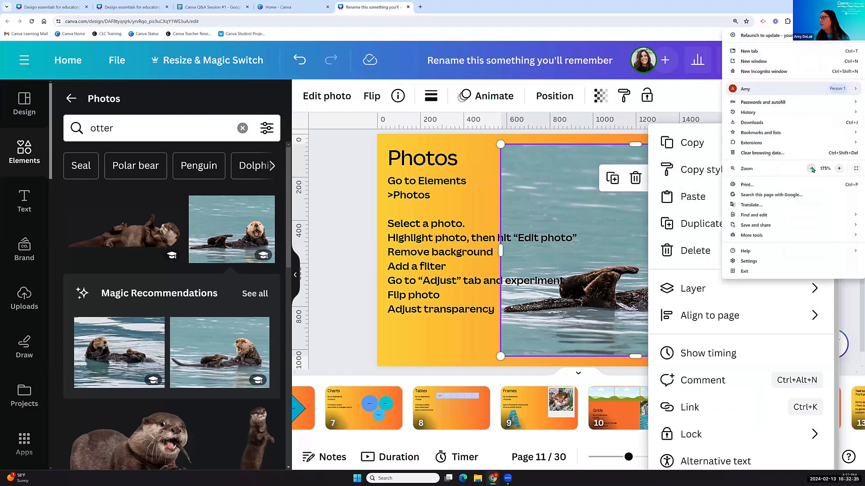
{"action": "left_click", "coordinate": [650, 213]}
{"action": "left_click", "coordinate": [627, 130]}
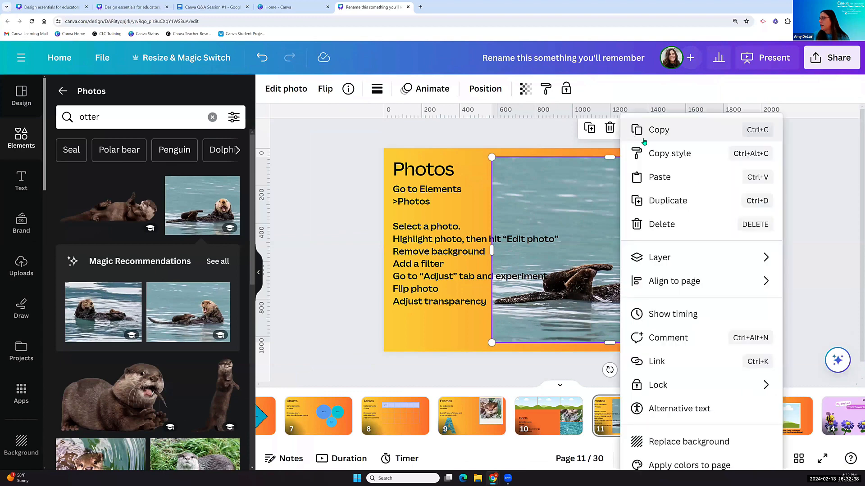
{"action": "left_click", "coordinate": [689, 443]}
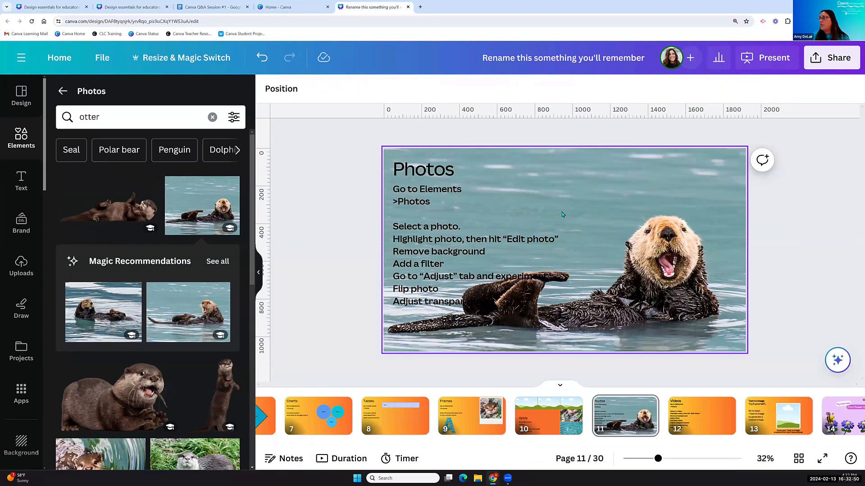
- Fade the otter background photo on page 11 by setting its transparency to 39
{"action": "left_click", "coordinate": [688, 207]}
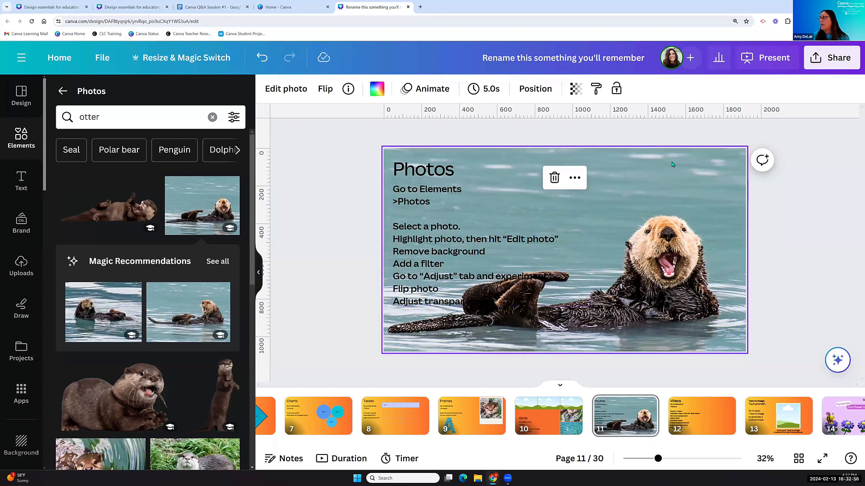
{"action": "left_click", "coordinate": [575, 89]}
{"action": "left_click_drag", "start_coordinate": [570, 141], "coordinate": [537, 144]}
{"action": "left_click", "coordinate": [409, 266]}
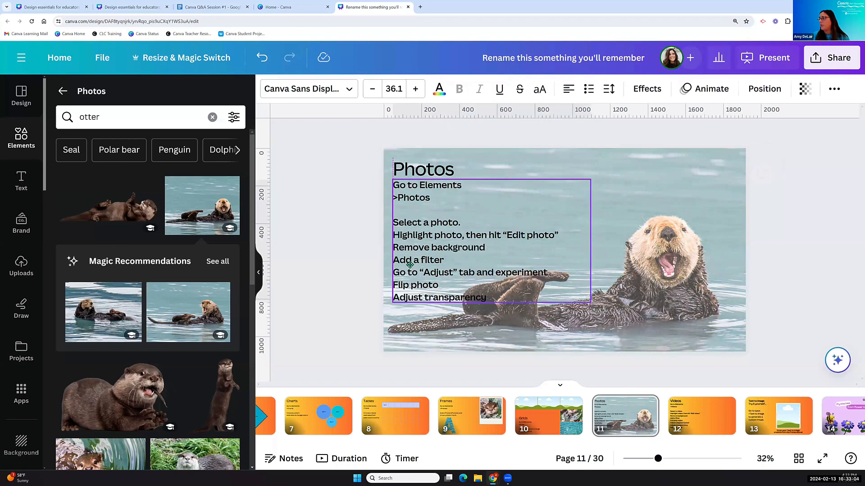
{"action": "left_click", "coordinate": [656, 194]}
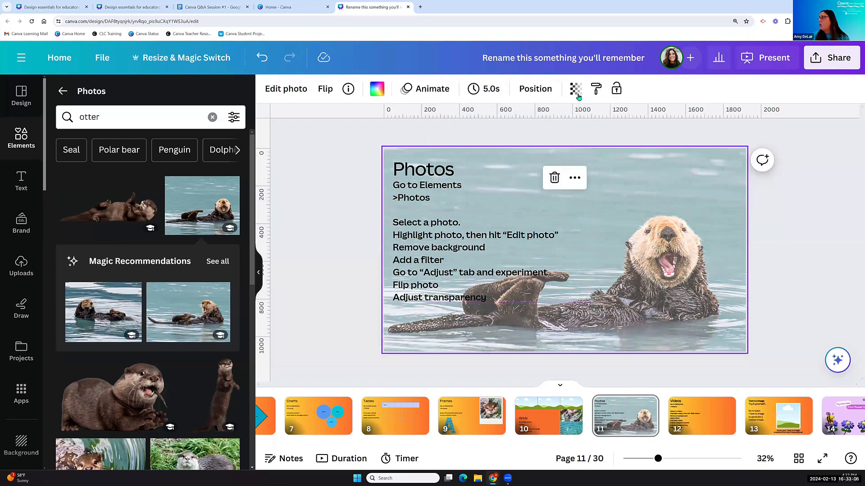
{"action": "left_click", "coordinate": [575, 89]}
{"action": "left_click_drag", "start_coordinate": [522, 137], "coordinate": [506, 140]}
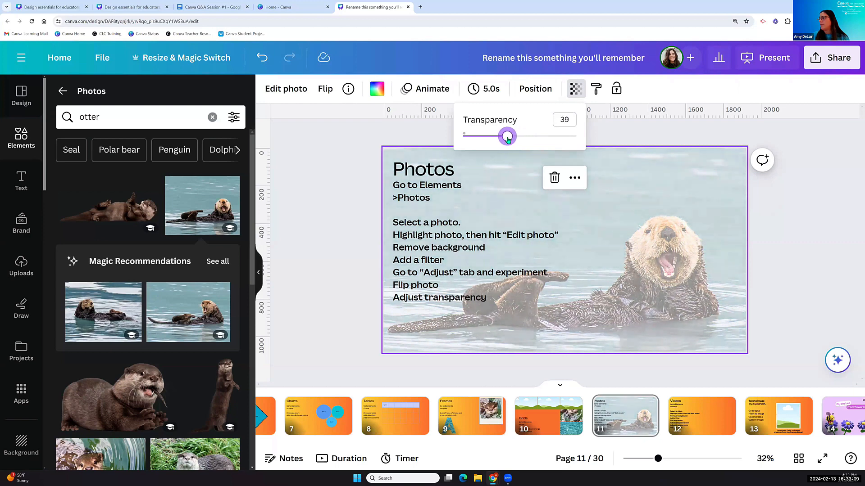
- Move the instruction text block on page 11 slightly down from the Photos heading
{"action": "left_click", "coordinate": [458, 269]}
{"action": "left_click_drag", "start_coordinate": [458, 270], "coordinate": [458, 278]}
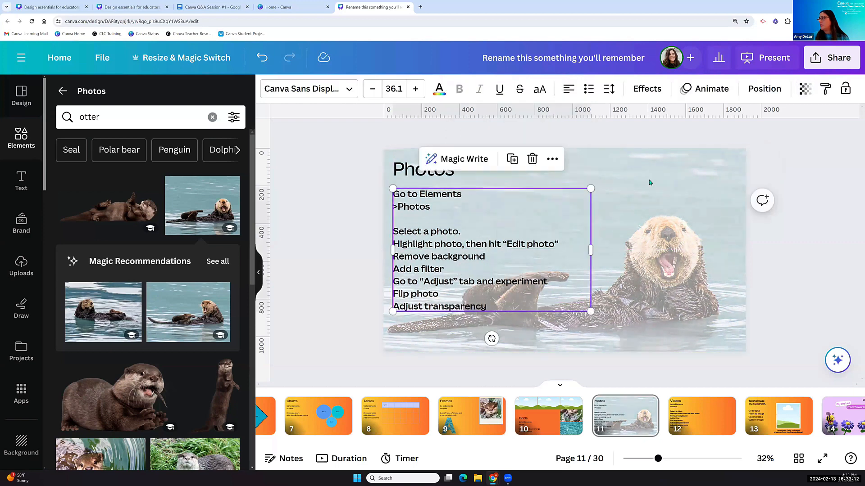
{"action": "left_click", "coordinate": [650, 183]}
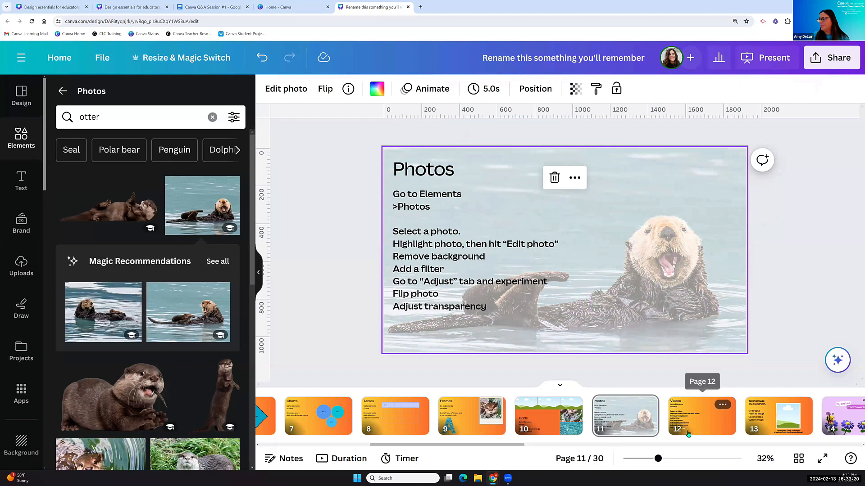
- Go to the Videos slide on page 12 and search the video elements for "otters"
{"action": "left_click_drag", "start_coordinate": [500, 445], "coordinate": [549, 451]}
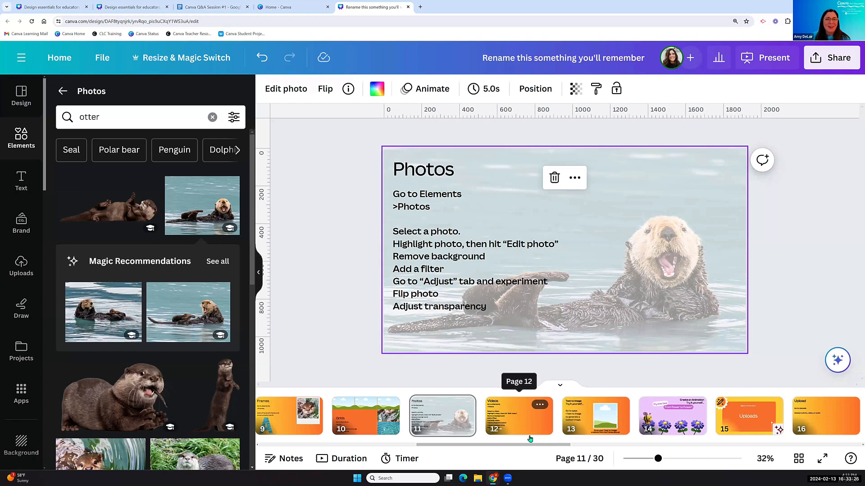
{"action": "left_click", "coordinate": [514, 417]}
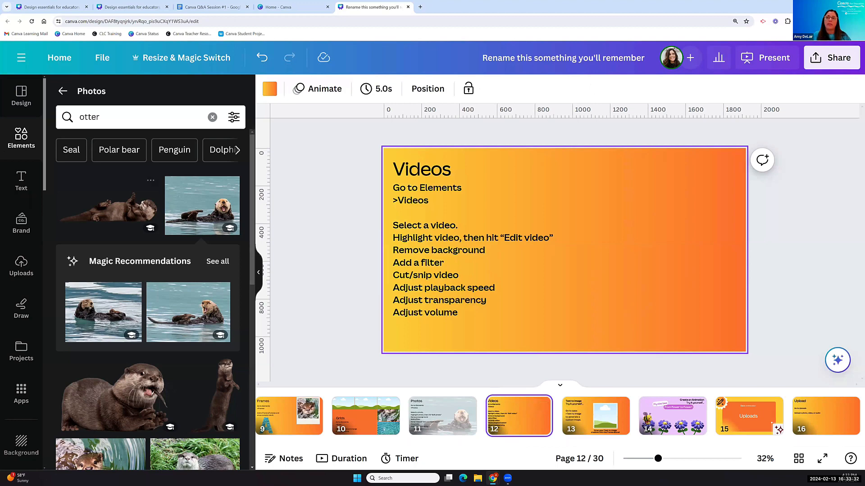
{"action": "left_click", "coordinate": [28, 139]}
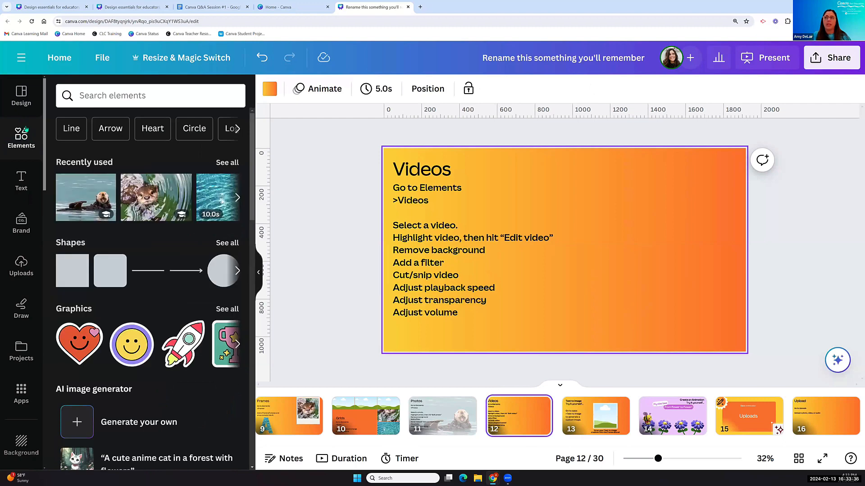
{"action": "left_click", "coordinate": [66, 104]}
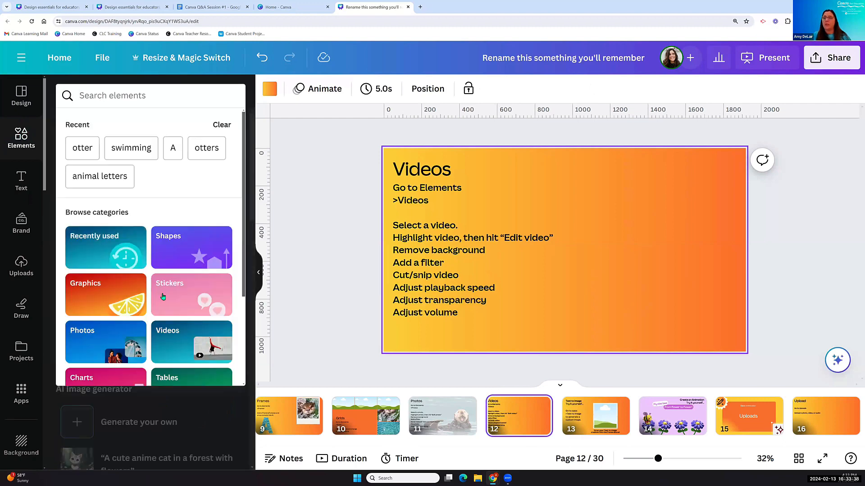
{"action": "scroll", "coordinate": [175, 219], "scroll_direction": "down", "scroll_amount": 3}
{"action": "left_click", "coordinate": [176, 219]}
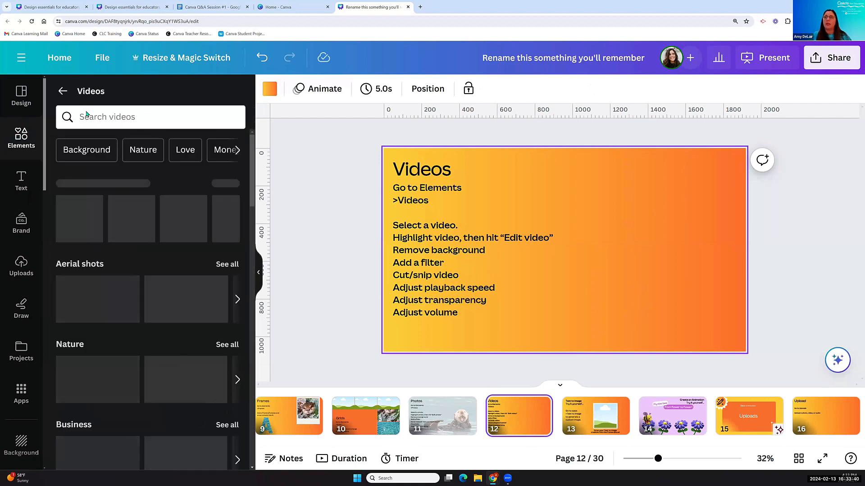
{"action": "left_click", "coordinate": [133, 108]}
{"action": "type", "text": "otters"}
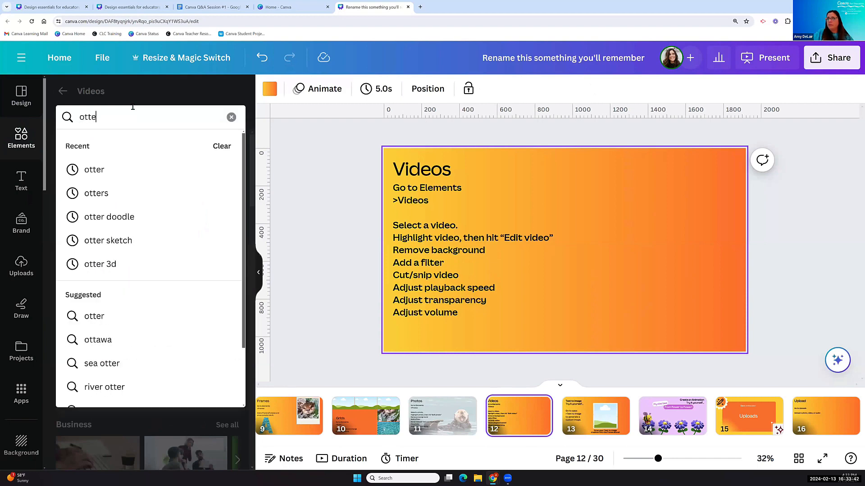
{"action": "key", "text": "Return"}
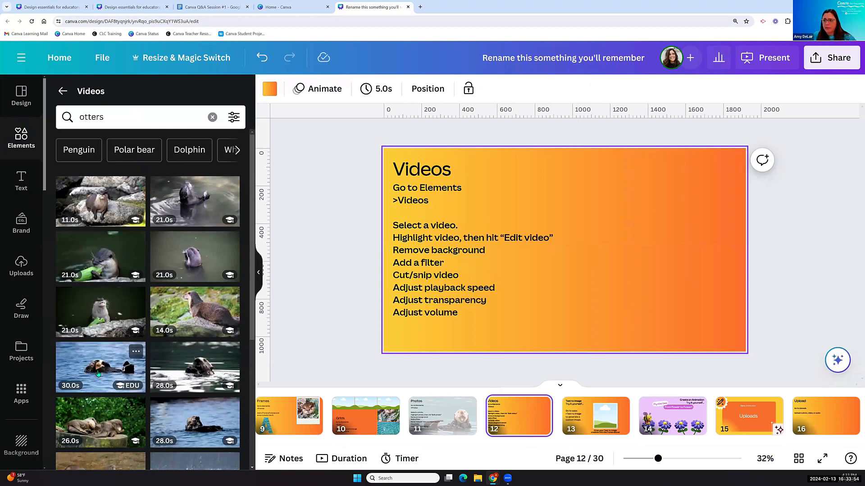
- Add the 28.0s video of the otter in dark water and move it toward the right edge of page 12
{"action": "left_click", "coordinate": [200, 368]}
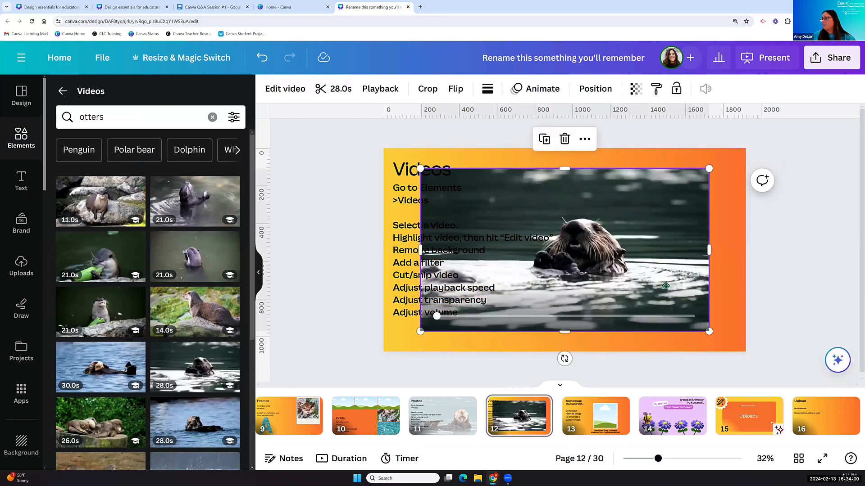
{"action": "left_click_drag", "start_coordinate": [666, 286], "coordinate": [647, 278]}
{"action": "left_click_drag", "start_coordinate": [594, 255], "coordinate": [597, 254]}
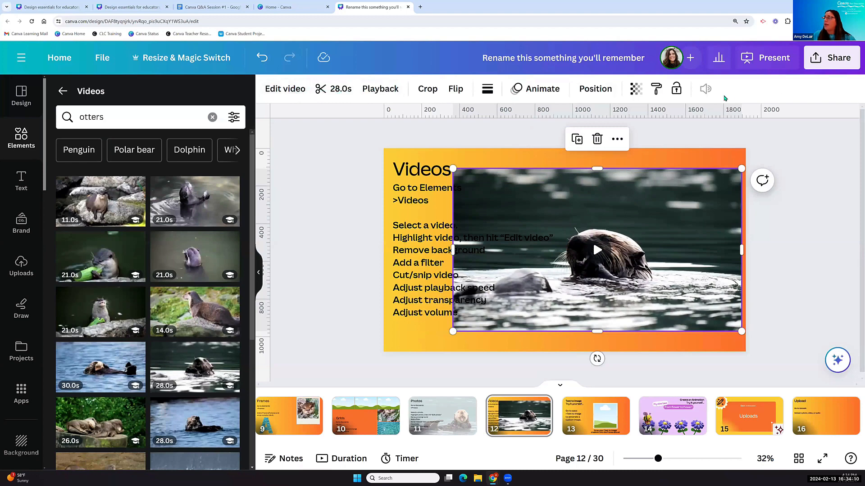
- Set the otter video's highlights to 13 in its adjustments and look over the remaining adjustment options
{"action": "left_click", "coordinate": [277, 91]}
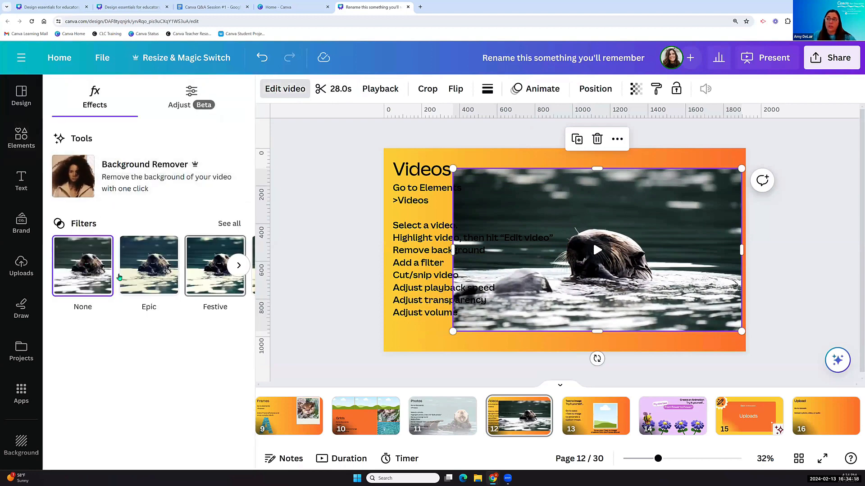
{"action": "left_click", "coordinate": [189, 92]}
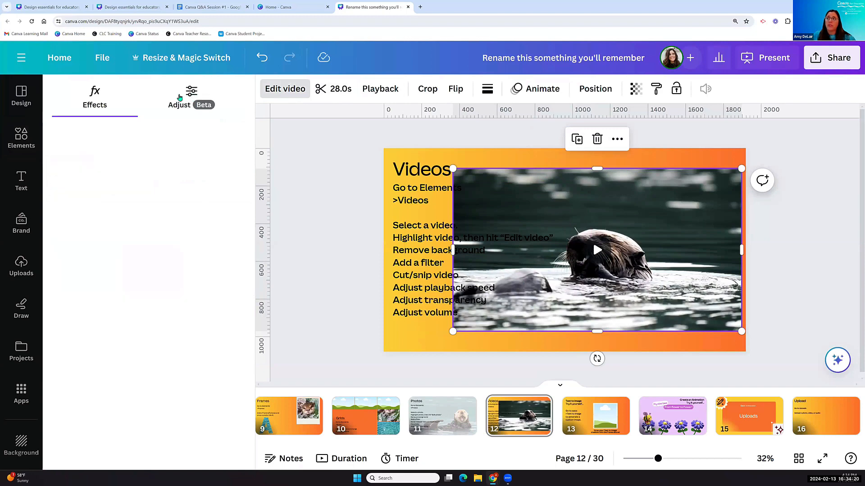
{"action": "scroll", "coordinate": [141, 297], "scroll_direction": "down", "scroll_amount": 3}
{"action": "mouse_move", "coordinate": [146, 243]}
{"action": "left_mouse_down"}
{"action": "mouse_move", "coordinate": [206, 243]}
{"action": "mouse_move", "coordinate": [158, 243]}
{"action": "left_mouse_up"}
{"action": "scroll", "coordinate": [172, 352], "scroll_direction": "down", "scroll_amount": 2}
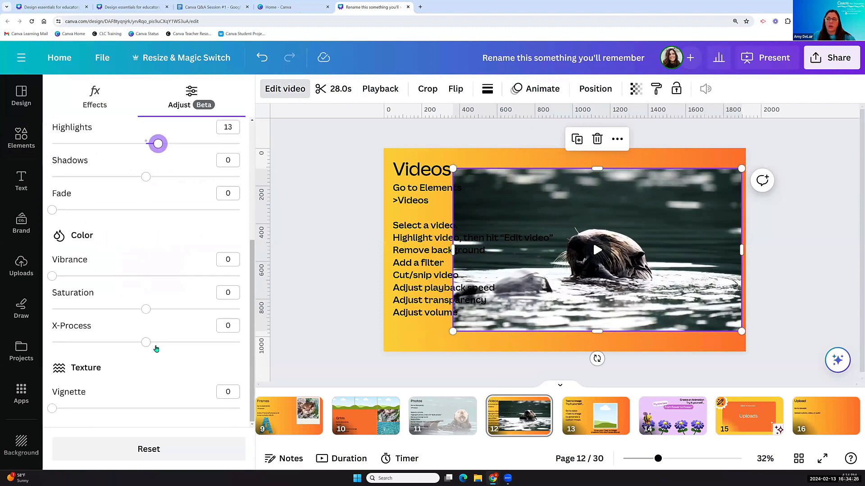
{"action": "scroll", "coordinate": [149, 322], "scroll_direction": "up", "scroll_amount": 4}
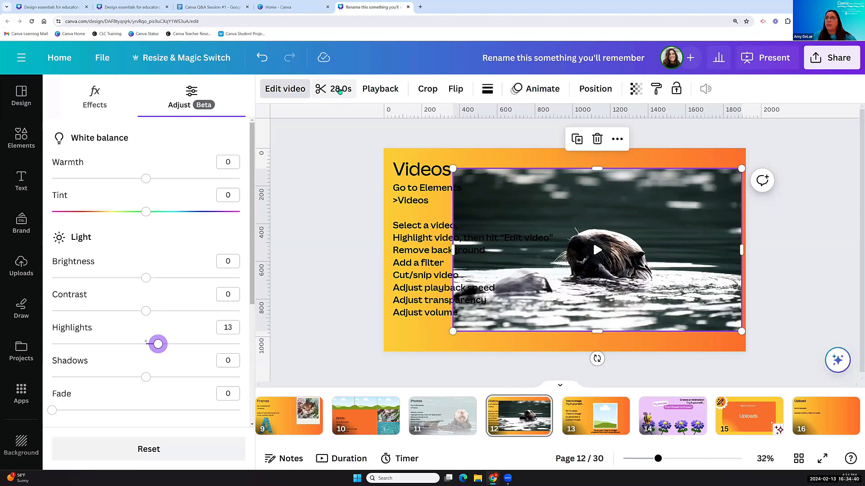
- Trim the otter video at both ends to a 10.0s section from its second half
{"action": "left_click", "coordinate": [324, 91]}
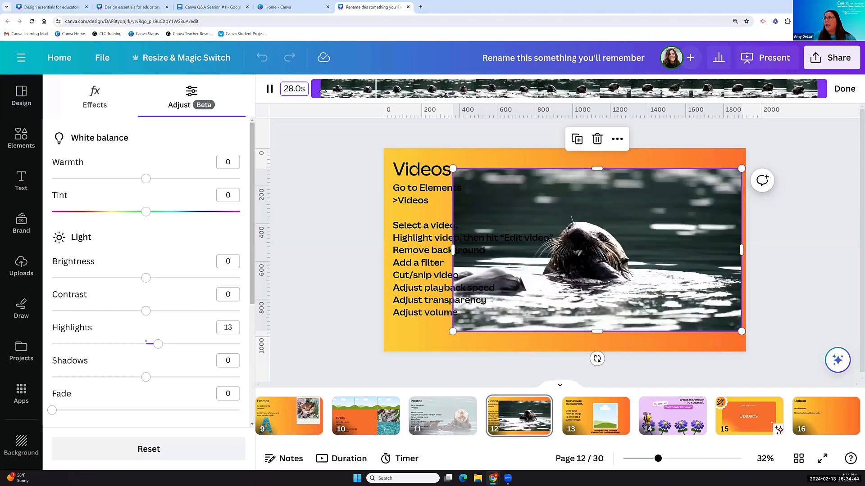
{"action": "left_click_drag", "start_coordinate": [323, 92], "coordinate": [633, 100]}
{"action": "left_click_drag", "start_coordinate": [699, 92], "coordinate": [634, 92]}
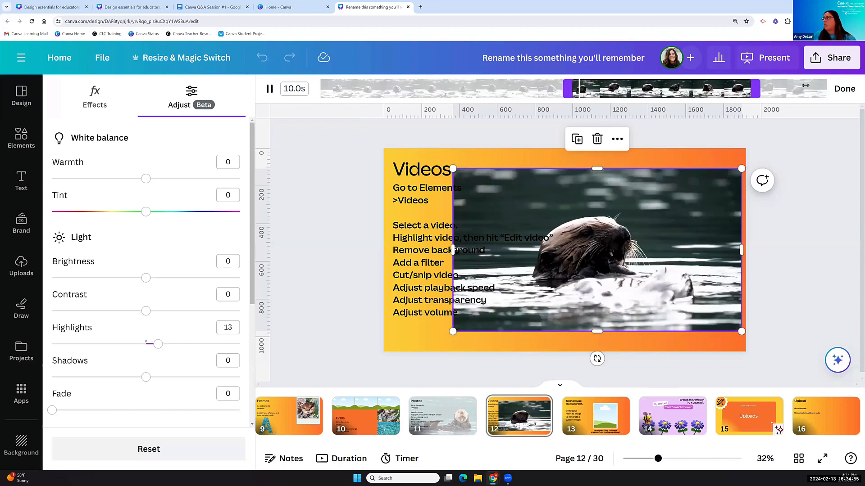
{"action": "left_click", "coordinate": [844, 89]}
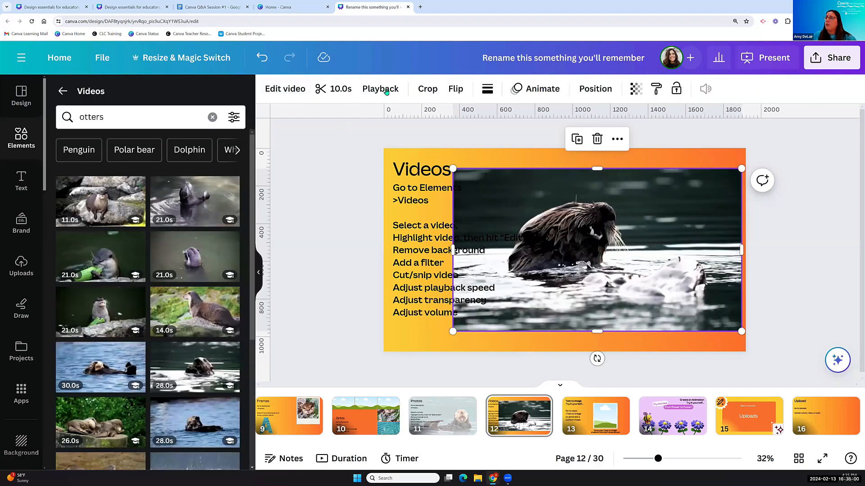
- Try different playback speeds for the otter video, return the speed to 1, and make it play on repeat
{"action": "left_click", "coordinate": [383, 89]}
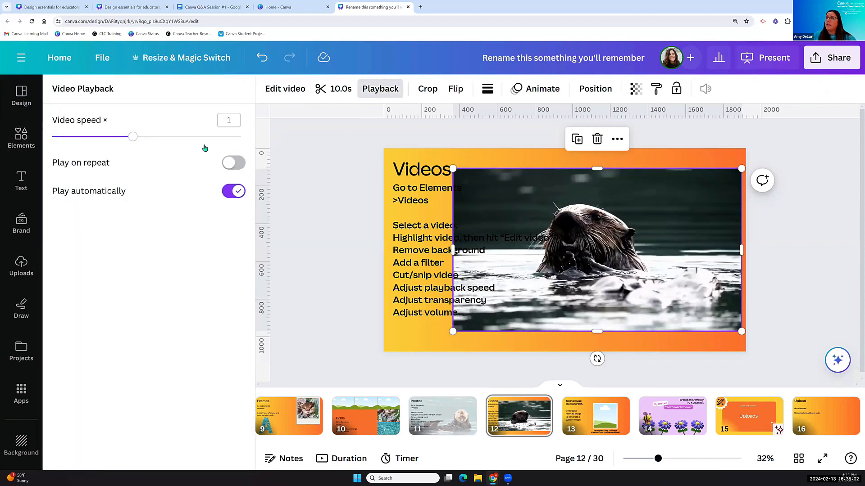
{"action": "left_click_drag", "start_coordinate": [132, 138], "coordinate": [160, 136]}
{"action": "left_click_drag", "start_coordinate": [58, 130], "coordinate": [133, 137]}
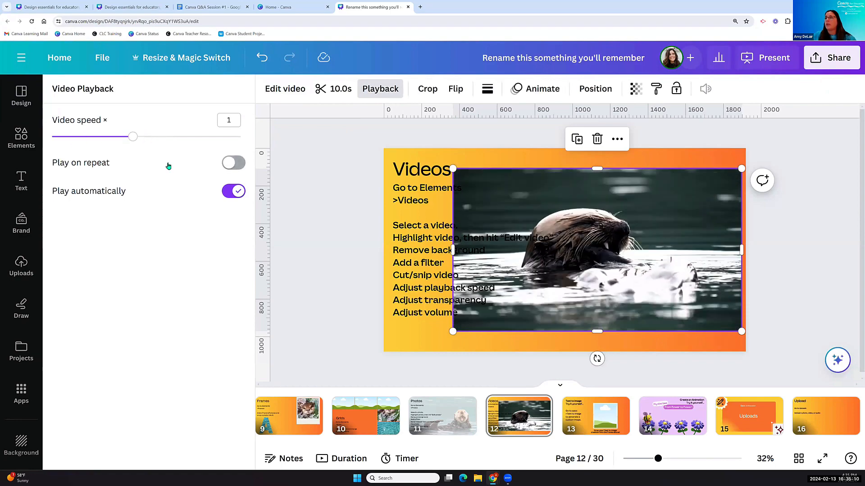
{"action": "left_click", "coordinate": [229, 166]}
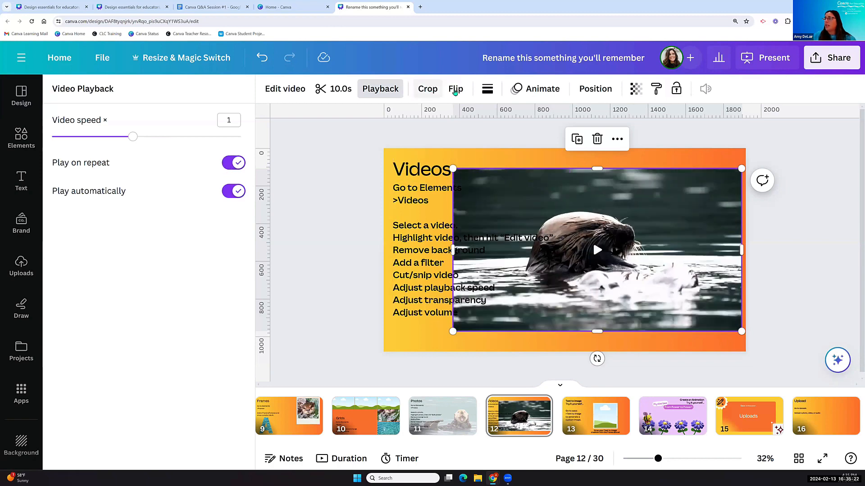
- Flip the otter video horizontally, and try its transparency setting before returning it to 100
{"action": "left_click", "coordinate": [455, 90]}
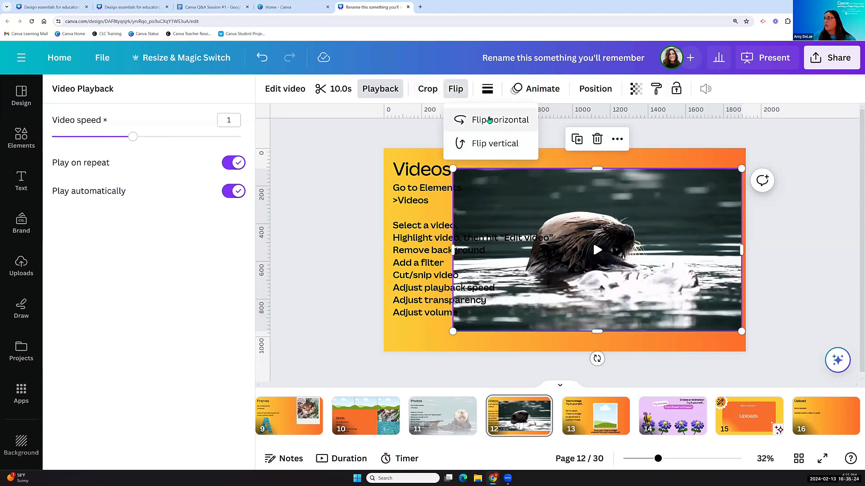
{"action": "left_click", "coordinate": [490, 119]}
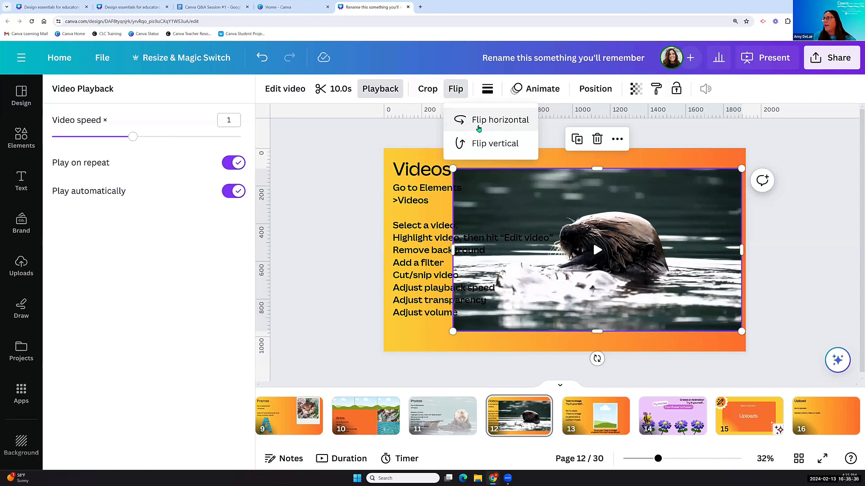
{"action": "left_click", "coordinate": [636, 88]}
{"action": "left_click_drag", "start_coordinate": [639, 137], "coordinate": [656, 141]}
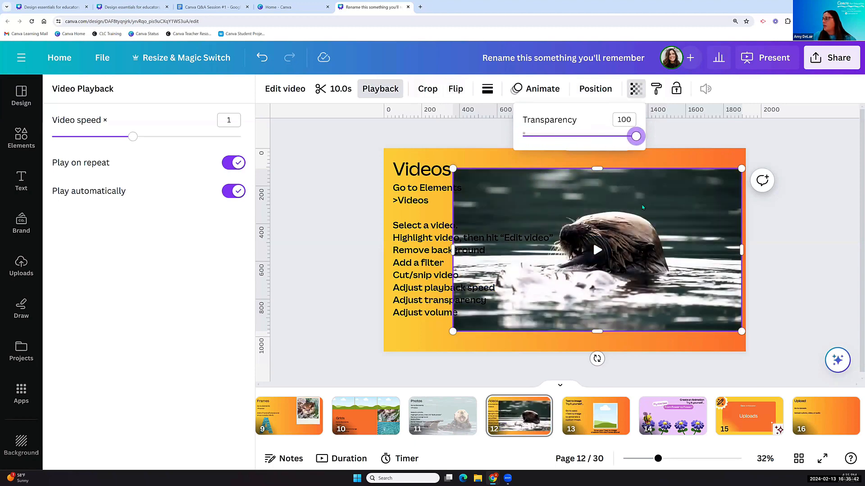
- Set the otter video as the background of page 12 and its transparency to 53
{"action": "left_click", "coordinate": [634, 189]}
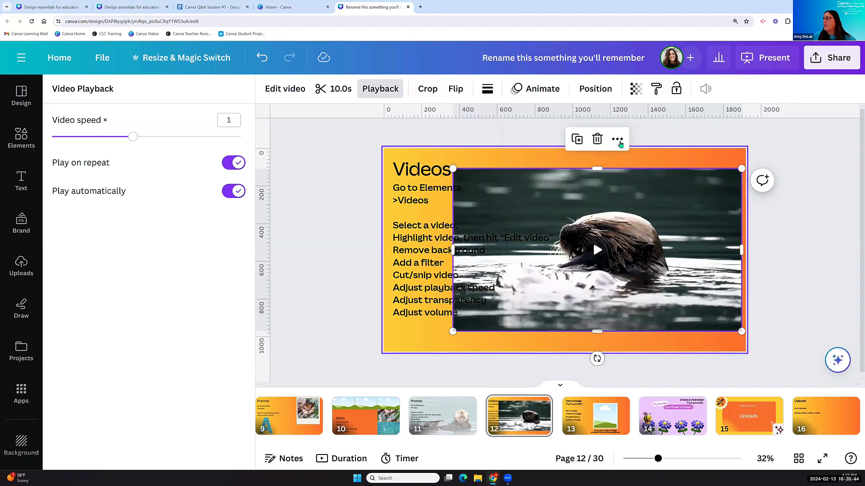
{"action": "left_click", "coordinate": [617, 140]}
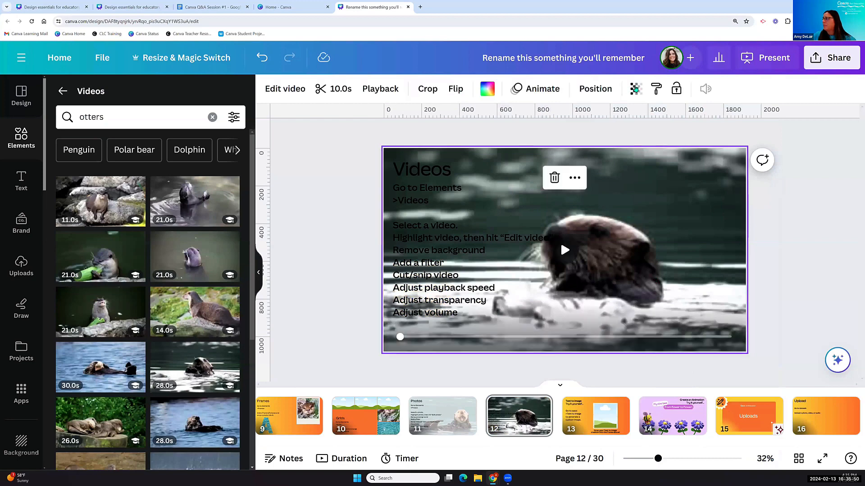
{"action": "left_click_drag", "start_coordinate": [628, 139], "coordinate": [582, 136]}
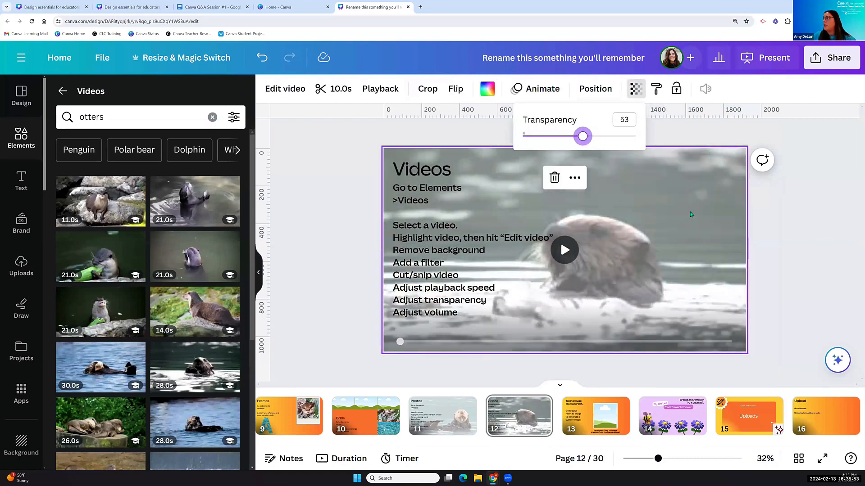
- Preview the Videos slide in a full-screen presentation, and return to the editor at page 13
{"action": "left_click", "coordinate": [766, 58]}
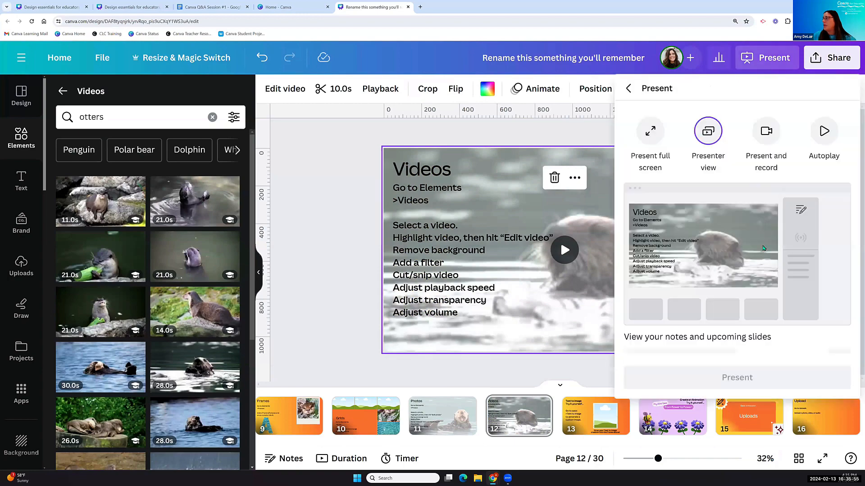
{"action": "left_click", "coordinate": [649, 130]}
{"action": "left_click", "coordinate": [715, 367]}
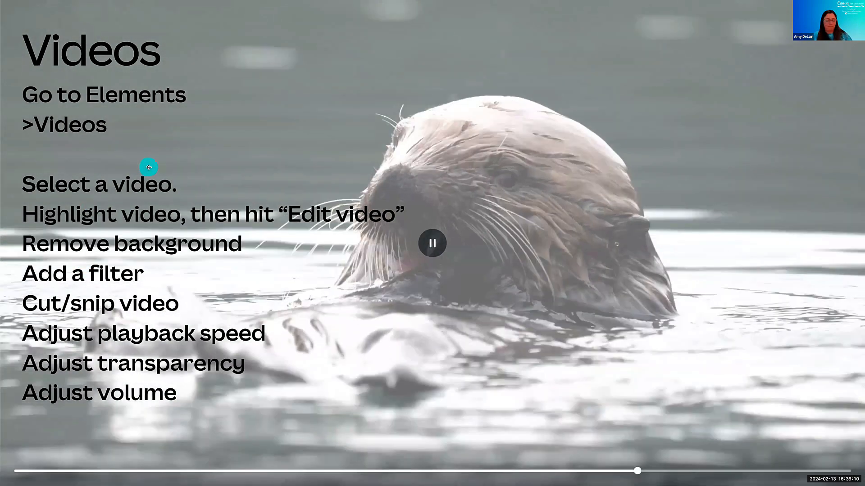
{"action": "key", "text": "Escape"}
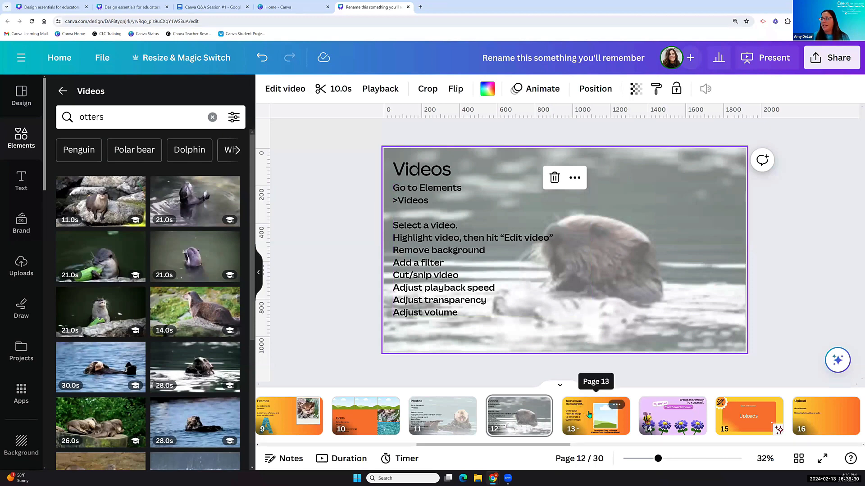
{"action": "left_click", "coordinate": [590, 427]}
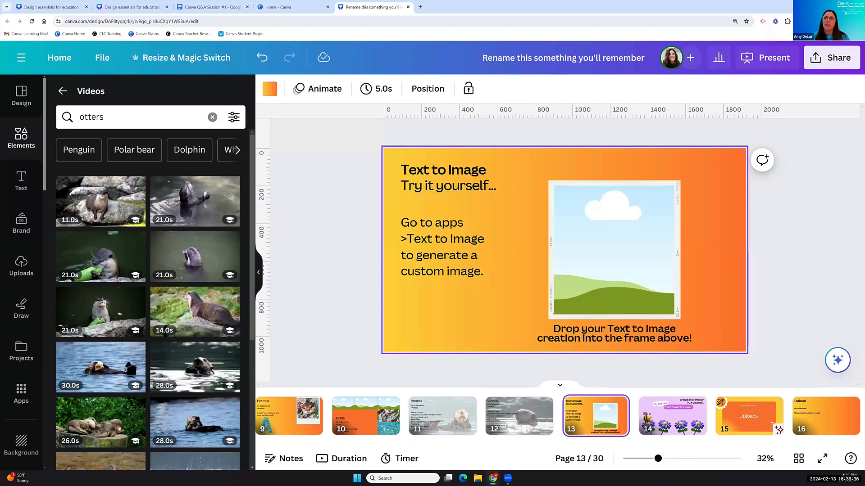
- Open the AI image generator from the elements library and enter the prompt "otters eating pizza at the beach"
{"action": "left_click", "coordinate": [25, 135]}
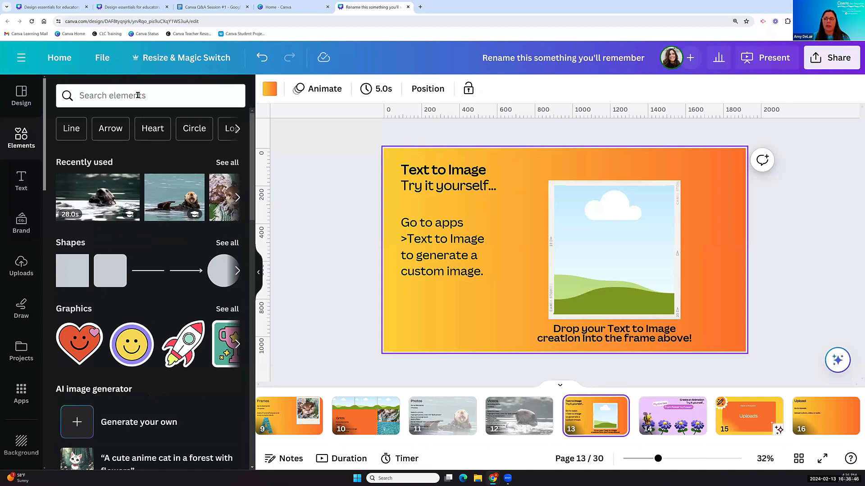
{"action": "scroll", "coordinate": [127, 358], "scroll_direction": "down", "scroll_amount": 2}
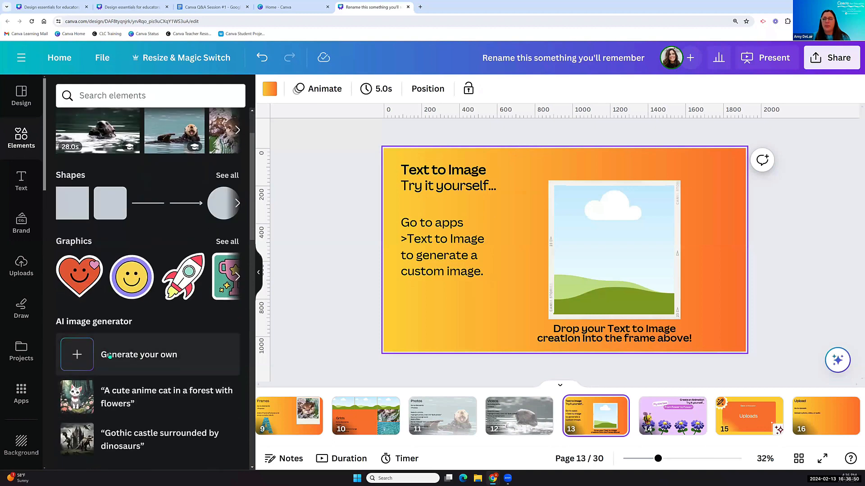
{"action": "left_click", "coordinate": [77, 357]}
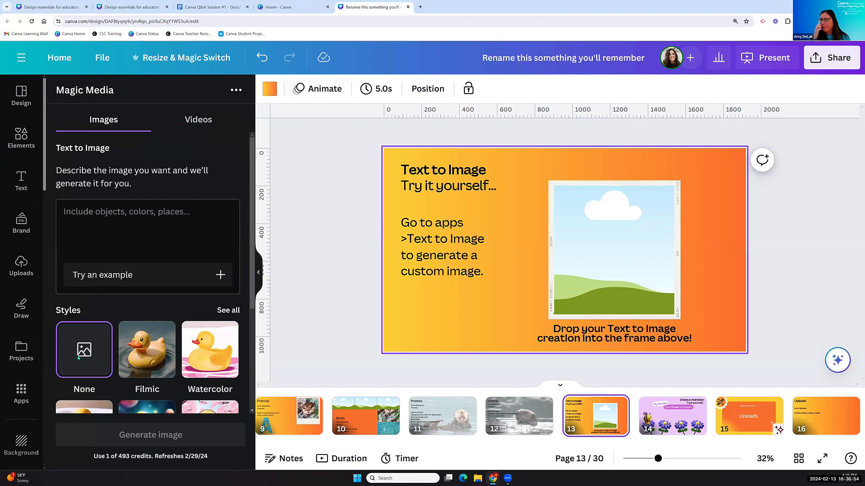
{"action": "left_click", "coordinate": [86, 211]}
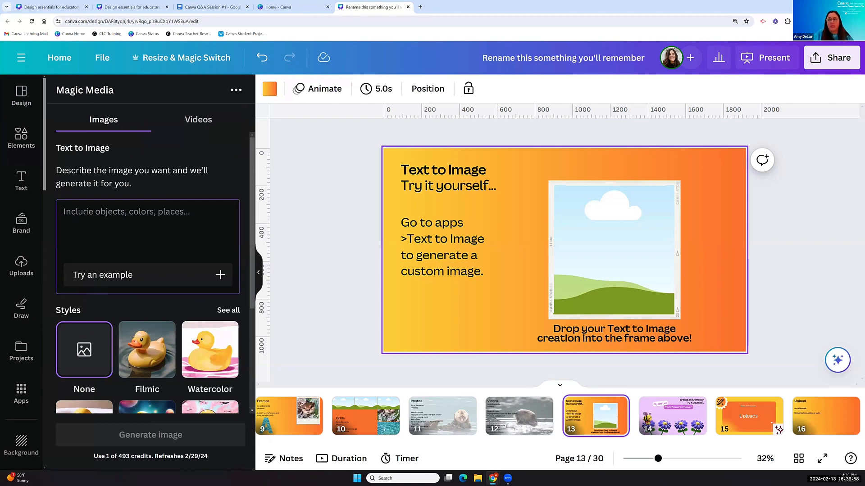
{"action": "type", "text": "otters eating pizza"}
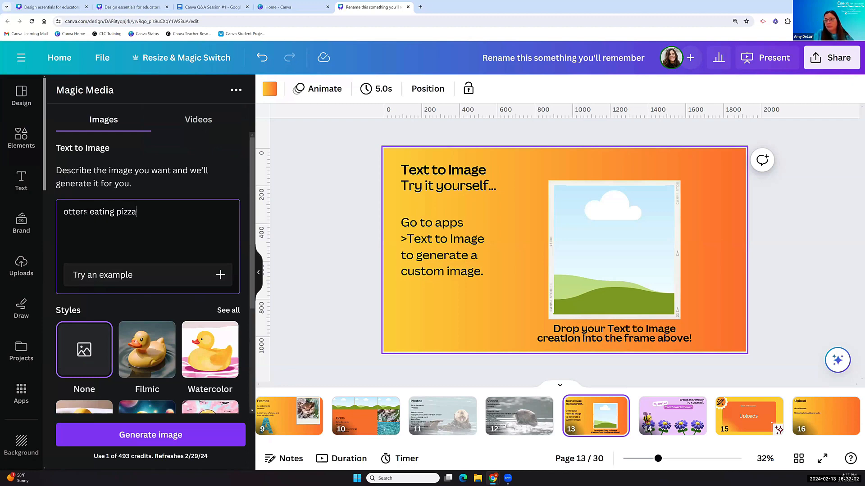
{"action": "type", "text": " at the beach"}
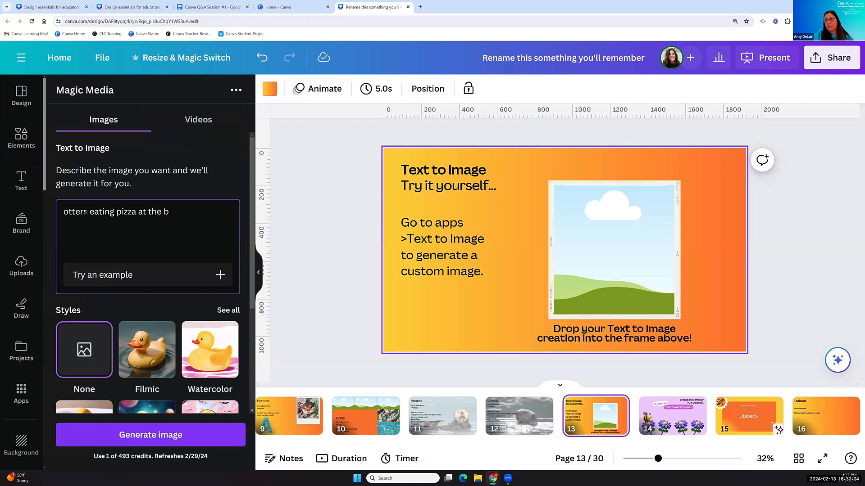
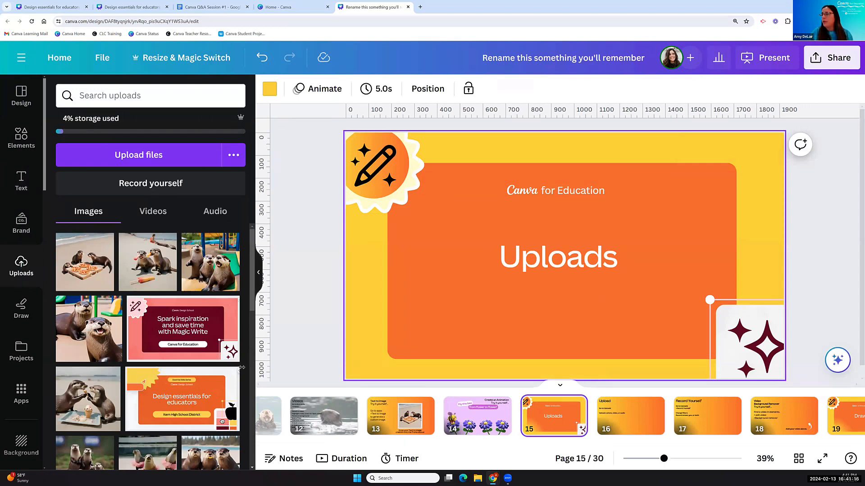
- Look through the available upload sources and the uploaded videos and audio, ending on the uploaded videos
{"action": "left_click", "coordinate": [234, 155]}
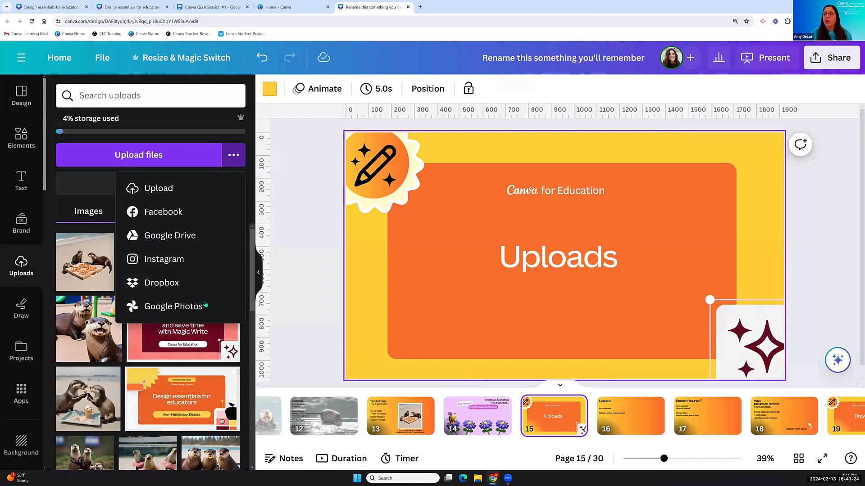
{"action": "left_click", "coordinate": [252, 173]}
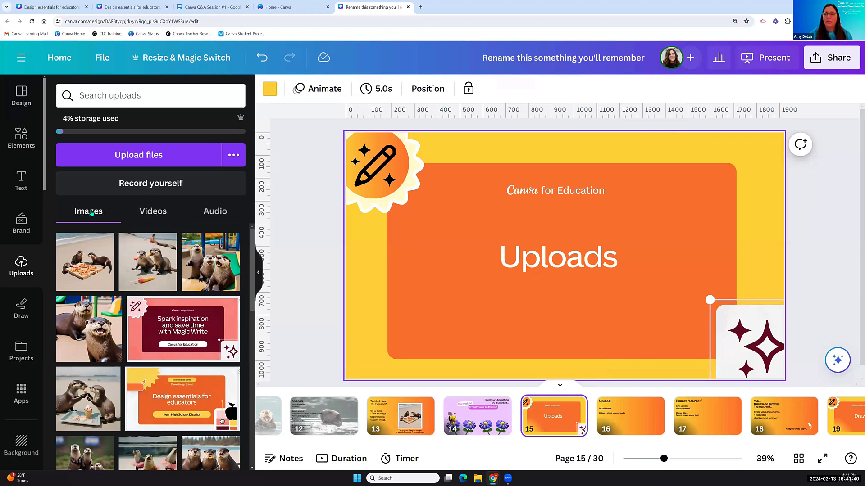
{"action": "left_click", "coordinate": [154, 212]}
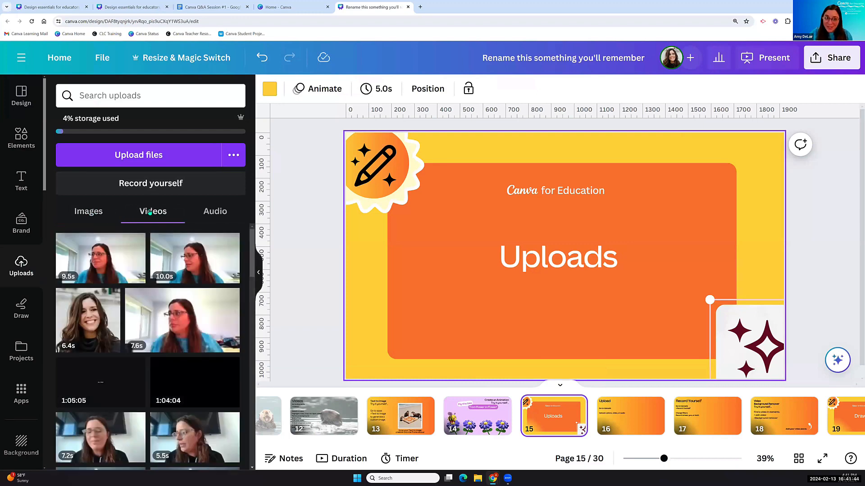
{"action": "left_click", "coordinate": [208, 213]}
{"action": "left_click", "coordinate": [148, 215]}
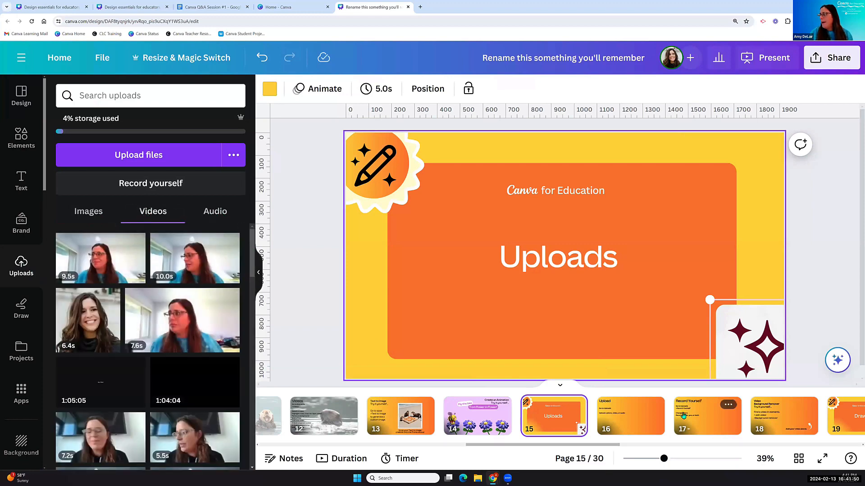
- Open the recording studio from the Record Yourself slide on page 17 and choose Surface Camera Front as the camera
{"action": "left_click", "coordinate": [674, 430]}
{"action": "left_click_drag", "start_coordinate": [605, 447], "coordinate": [669, 451]}
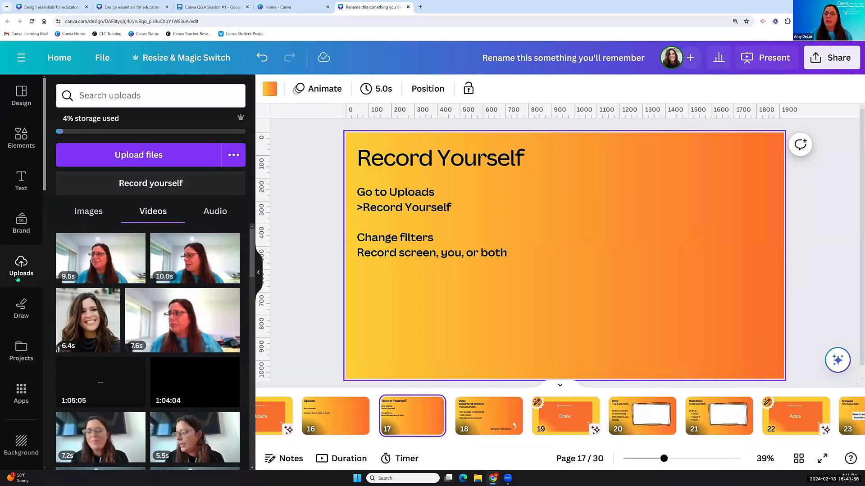
{"action": "left_click", "coordinate": [146, 186]}
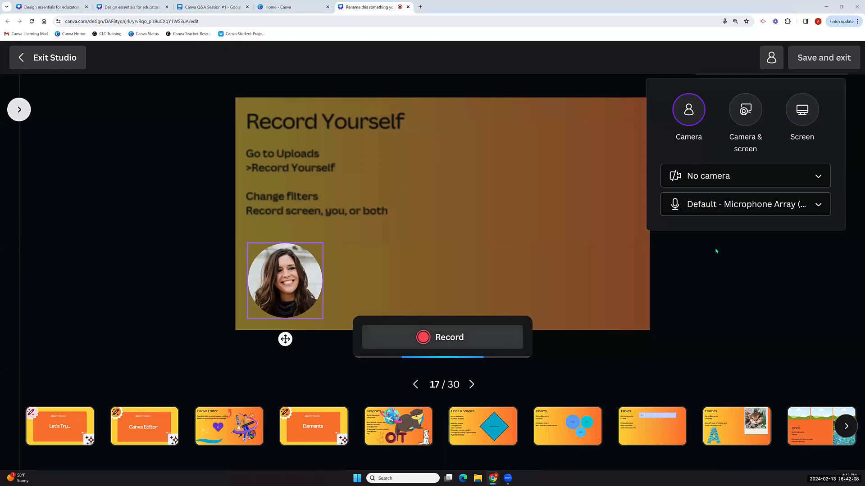
{"action": "left_click", "coordinate": [789, 181]}
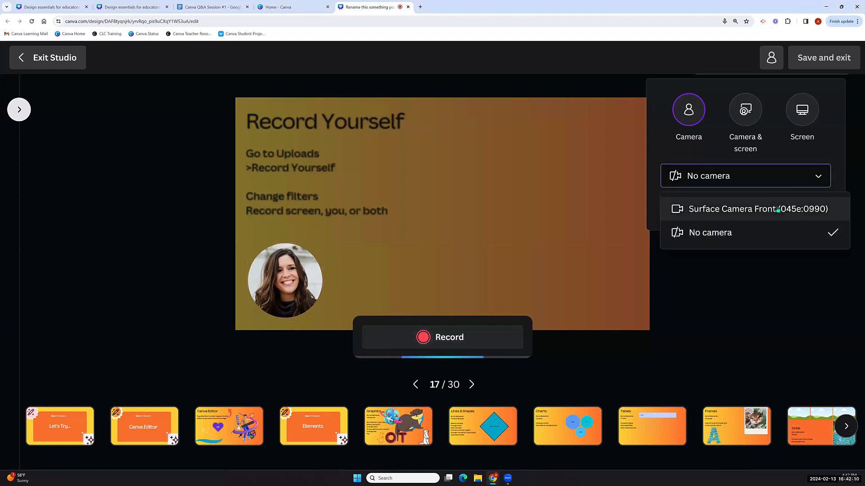
{"action": "left_click", "coordinate": [766, 231]}
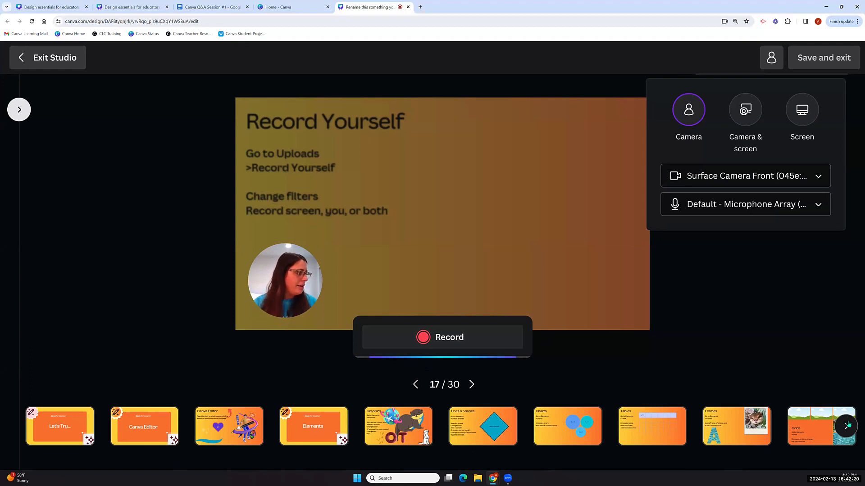
- Record a camera video across pages 17 and 20, finish the recording, and save it into the design
{"action": "left_click", "coordinate": [847, 426]}
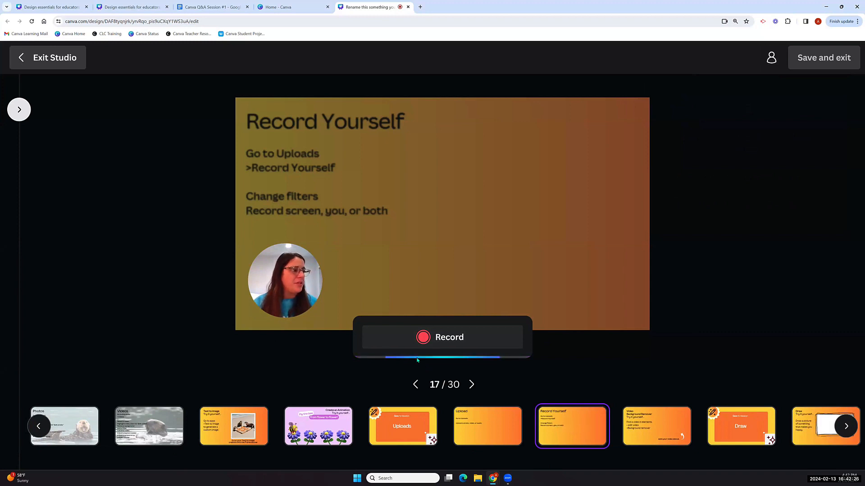
{"action": "left_click", "coordinate": [845, 426]}
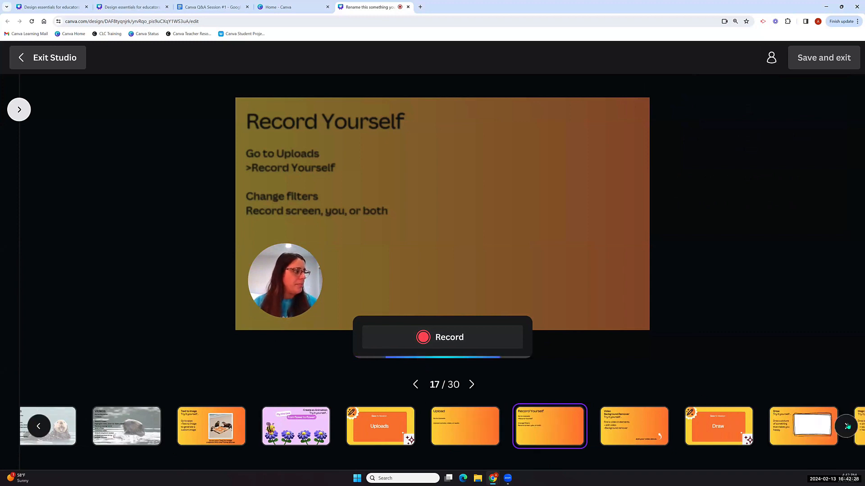
{"action": "left_click", "coordinate": [38, 427]}
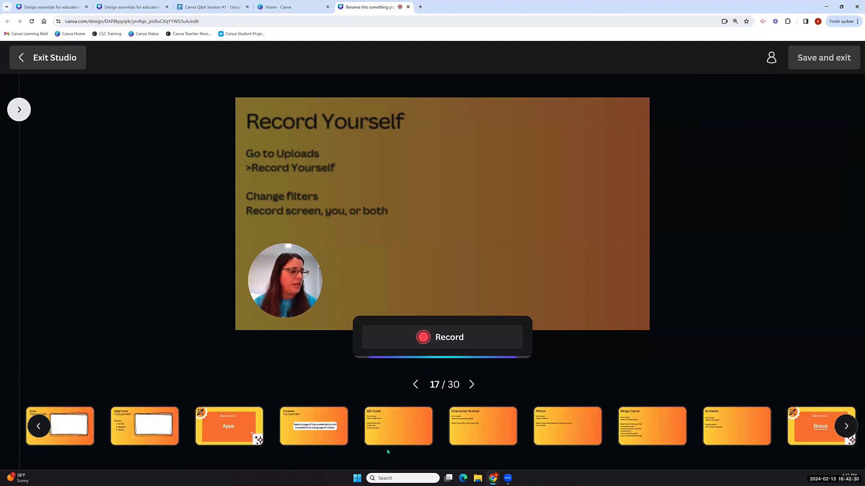
{"action": "left_click", "coordinate": [444, 337]}
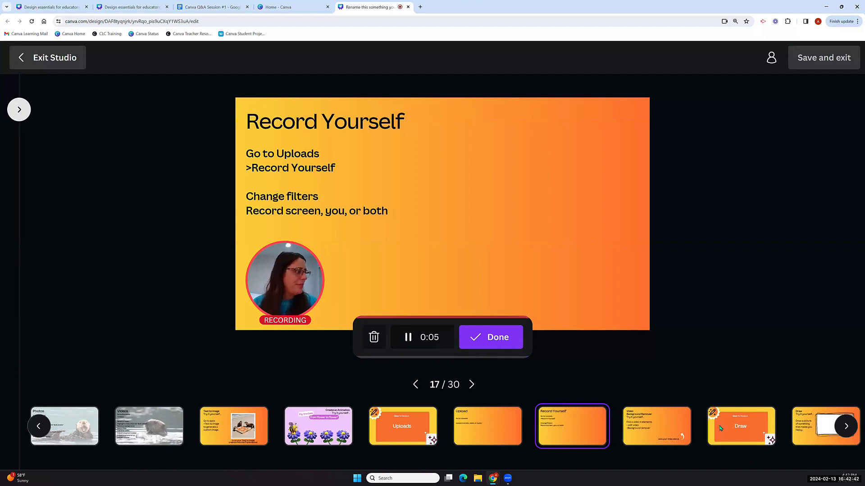
{"action": "left_click", "coordinate": [801, 432]}
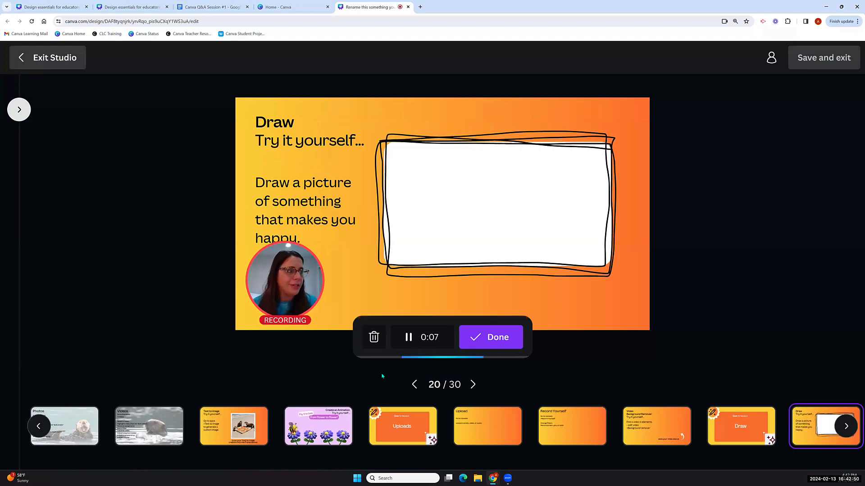
{"action": "left_click", "coordinate": [498, 345]}
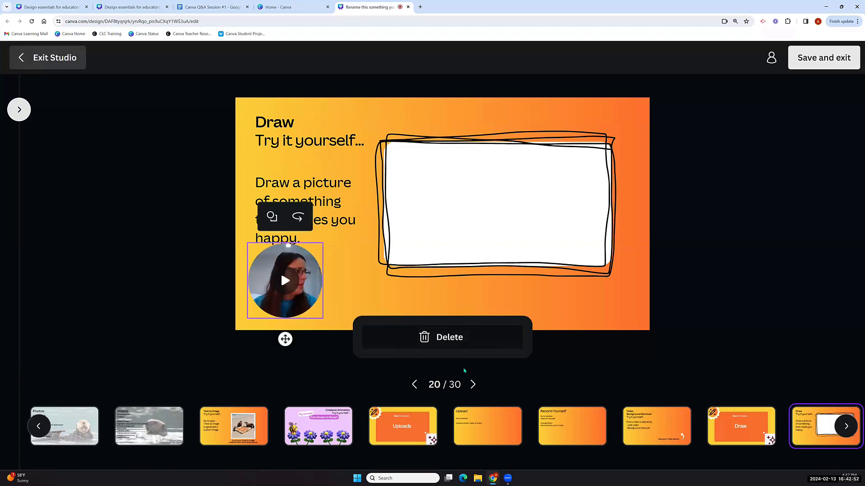
{"action": "left_click", "coordinate": [815, 61]}
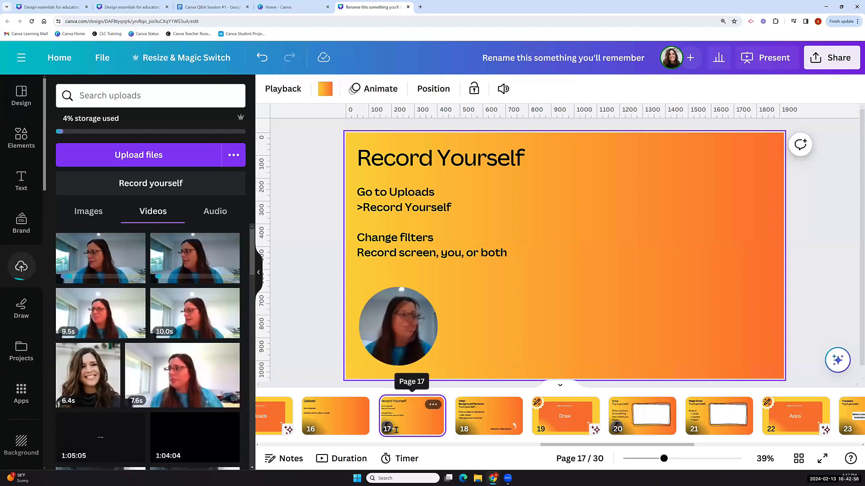
- Shrink and move up the camera video on page 17, and try its transparency at 0 before returning it to 100
{"action": "left_click", "coordinate": [409, 341]}
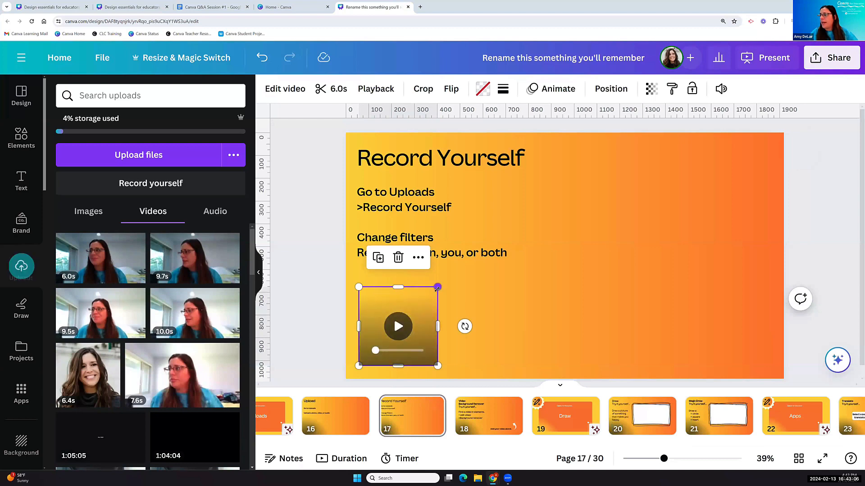
{"action": "left_click_drag", "start_coordinate": [409, 317], "coordinate": [376, 298]}
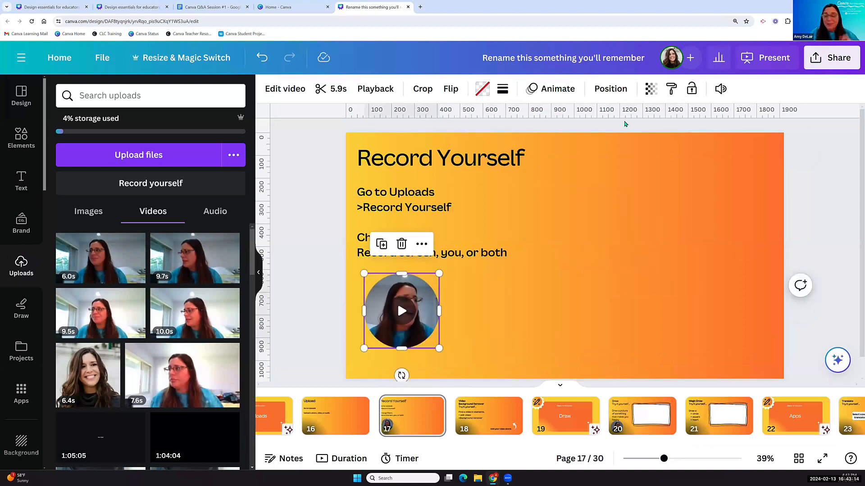
{"action": "left_click", "coordinate": [651, 88]}
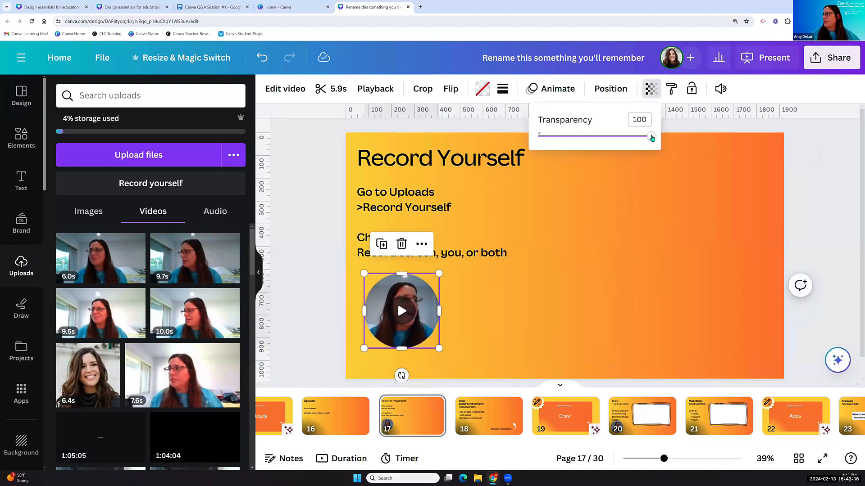
{"action": "left_click_drag", "start_coordinate": [651, 136], "coordinate": [538, 136]}
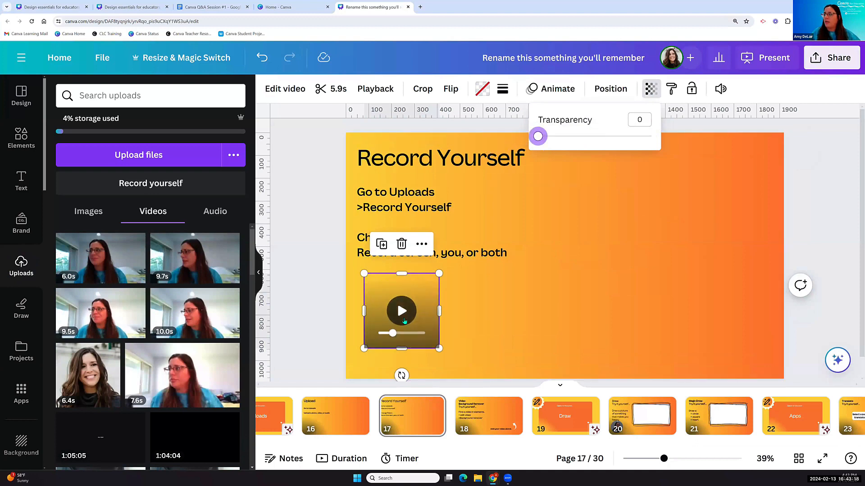
{"action": "left_click_drag", "start_coordinate": [538, 136], "coordinate": [651, 136]}
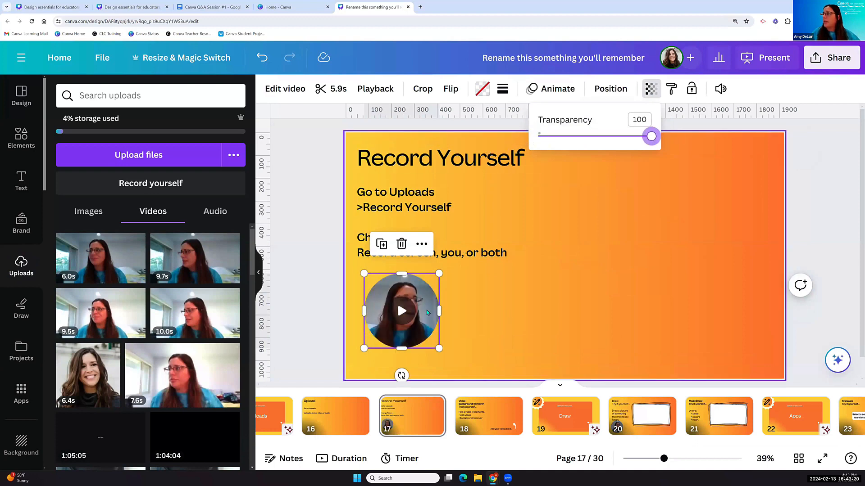
- Turn on captions for the camera video on page 17
{"action": "mouse_move", "coordinate": [421, 311]}
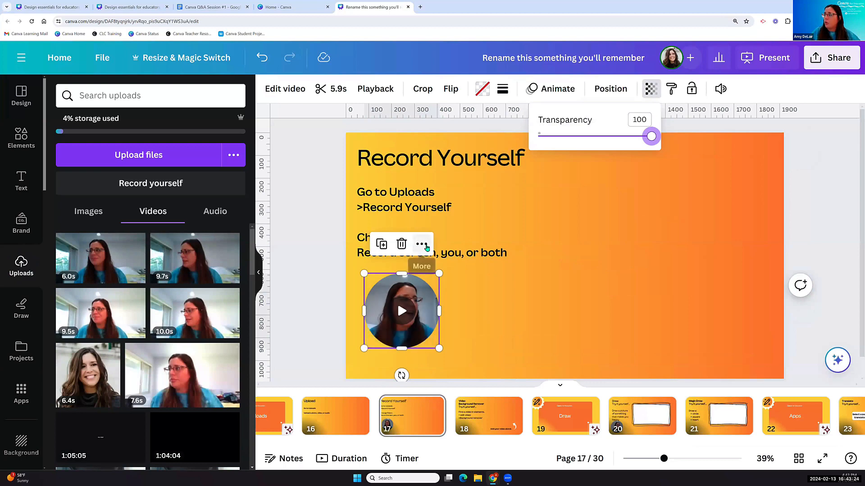
{"action": "left_click", "coordinate": [422, 244]}
{"action": "left_click", "coordinate": [626, 273]}
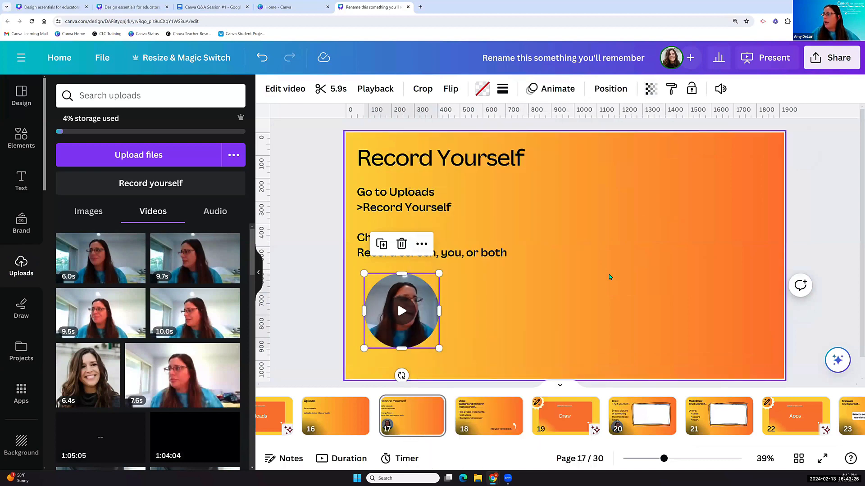
{"action": "left_click", "coordinate": [422, 300]}
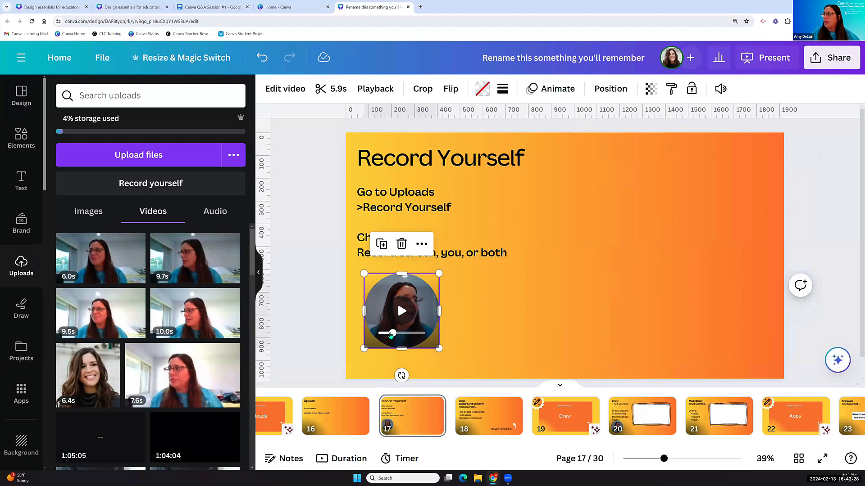
{"action": "left_click", "coordinate": [422, 244]}
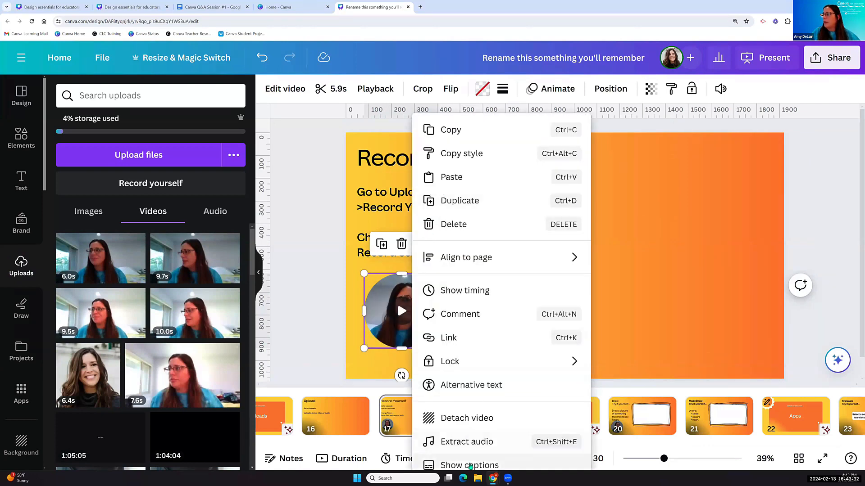
{"action": "left_click", "coordinate": [470, 465]}
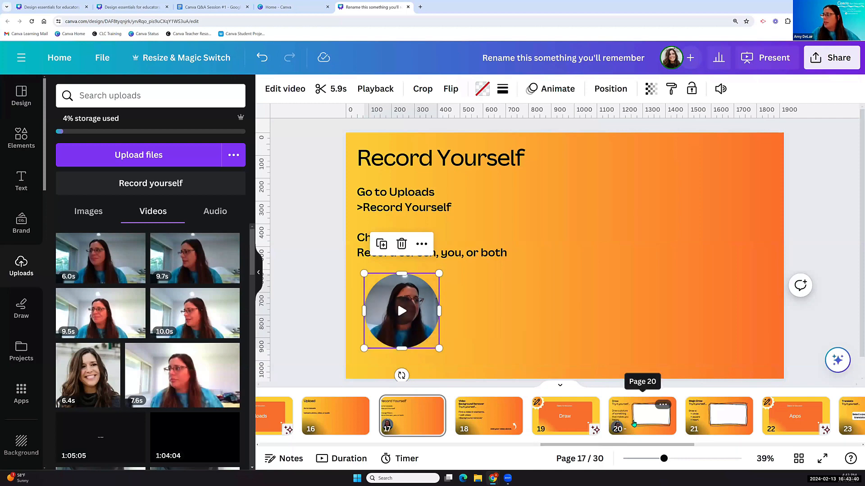
- Play the camera recording on the Draw slide, page 20
{"action": "left_click", "coordinate": [633, 424]}
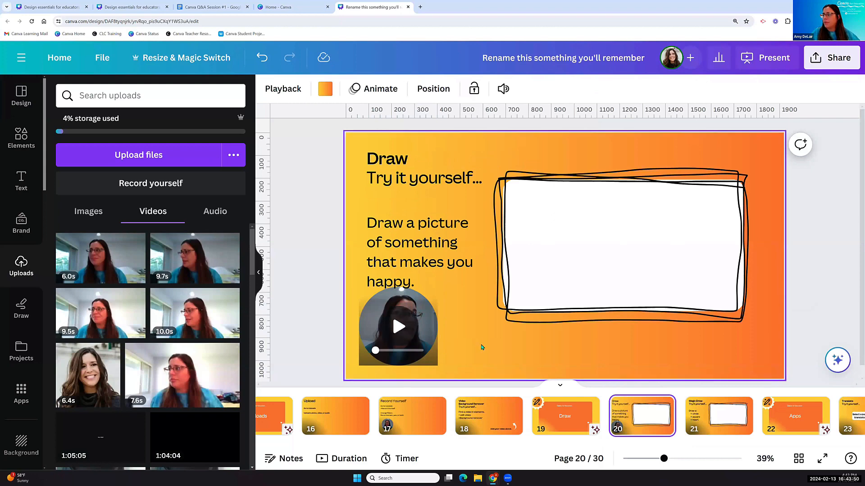
{"action": "left_click", "coordinate": [398, 326]}
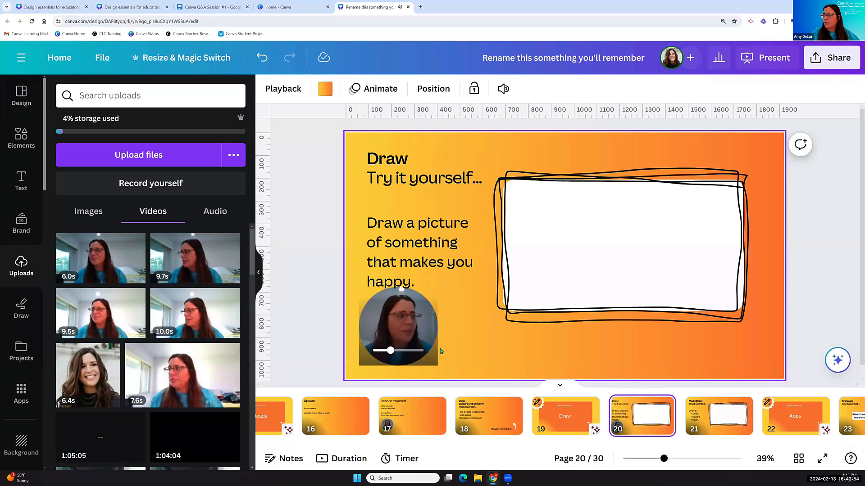
{"action": "mouse_move", "coordinate": [400, 329]}
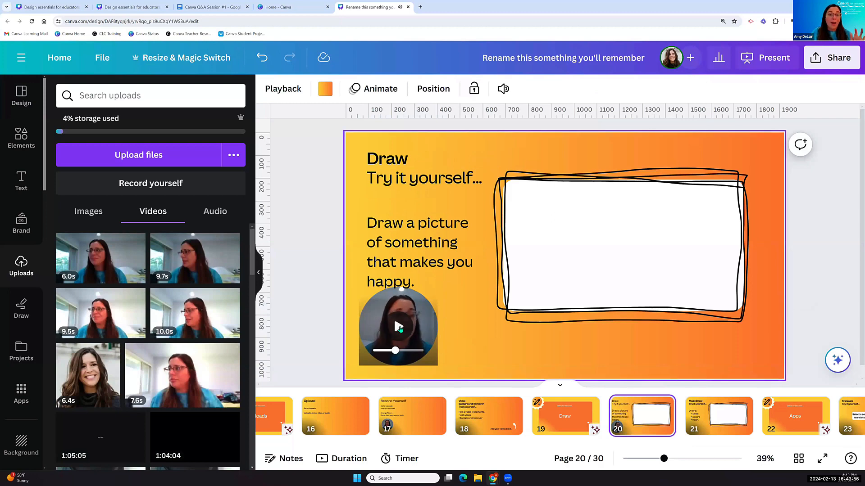
- Play the captioned camera recording on the Record Yourself slide, page 17, and pause it
{"action": "left_click", "coordinate": [418, 425]}
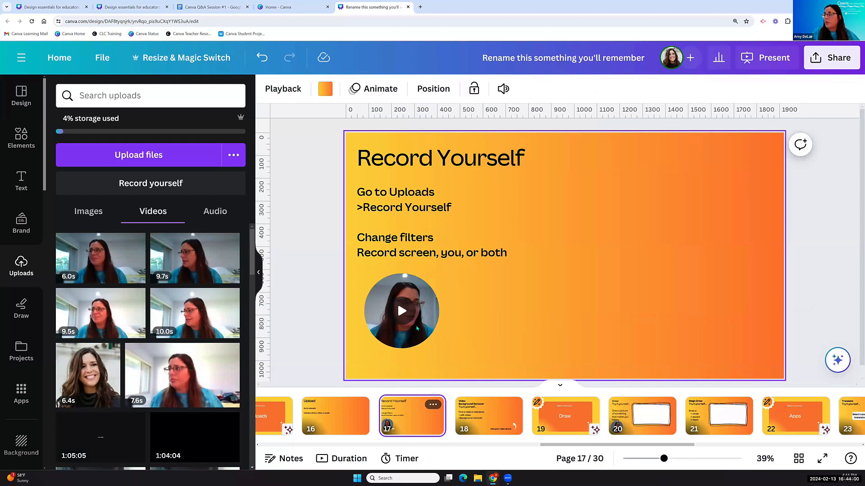
{"action": "mouse_move", "coordinate": [405, 315]}
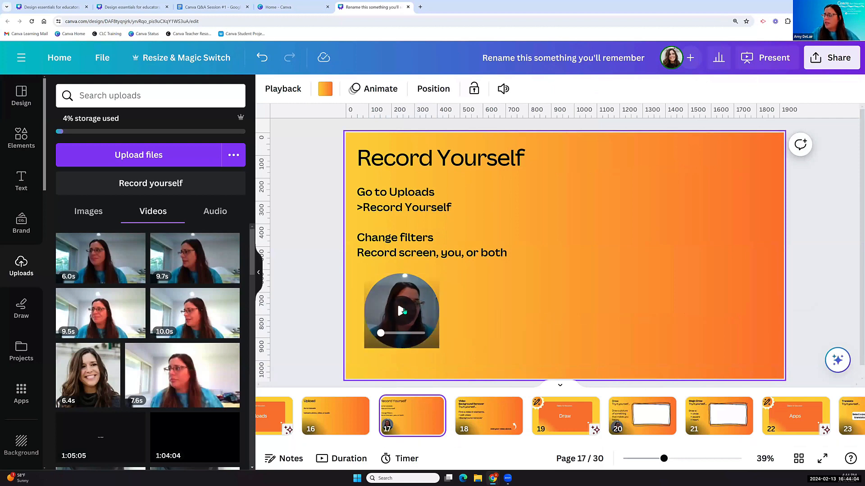
{"action": "left_click", "coordinate": [404, 311]}
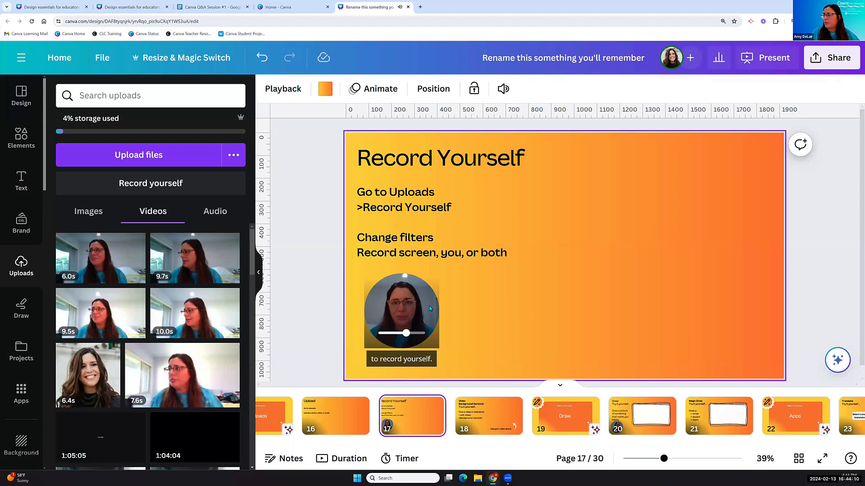
{"action": "left_click", "coordinate": [402, 310]}
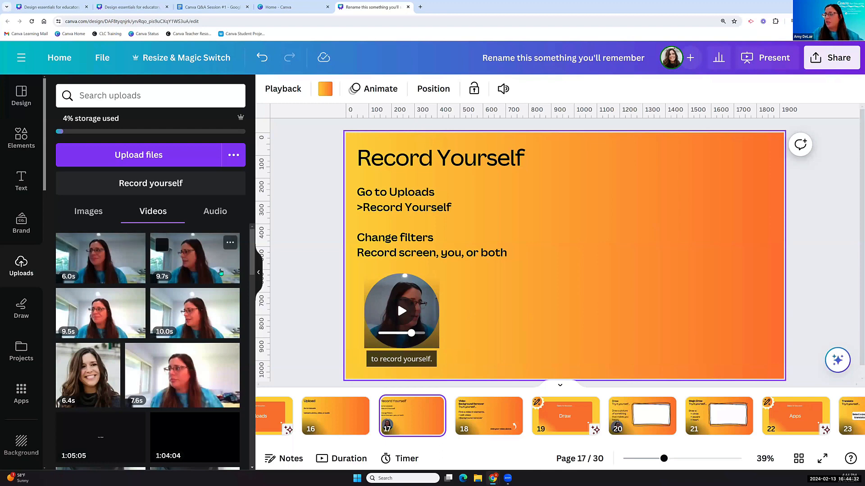
- Detach the camera video from its circular frame on page 17 and delete the empty frame
{"action": "right_click", "coordinate": [420, 294]}
{"action": "left_click", "coordinate": [422, 294]}
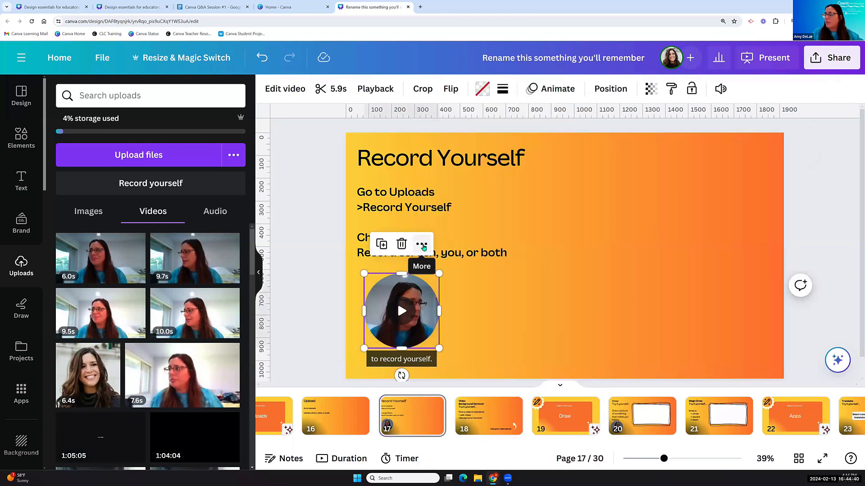
{"action": "left_click", "coordinate": [422, 244]}
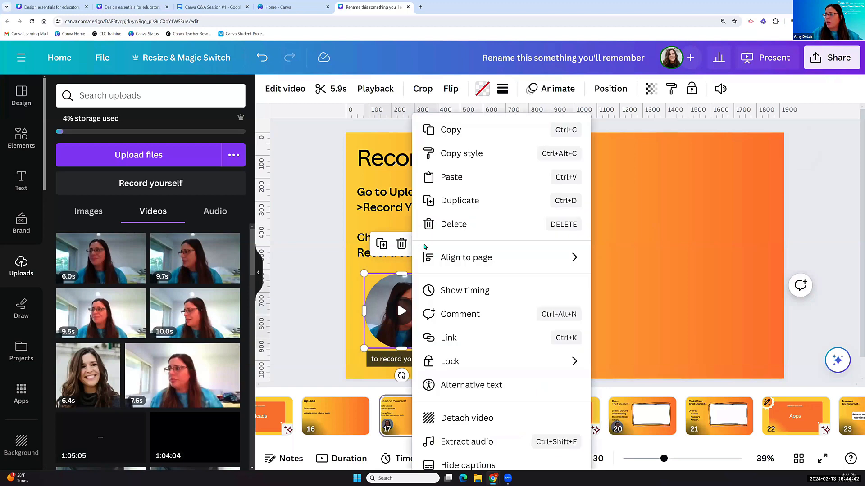
{"action": "left_click", "coordinate": [482, 417]}
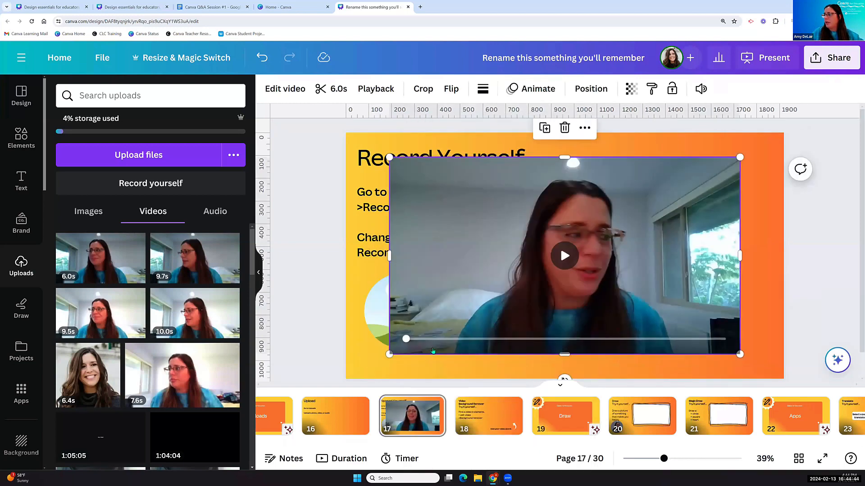
{"action": "left_click", "coordinate": [378, 306]}
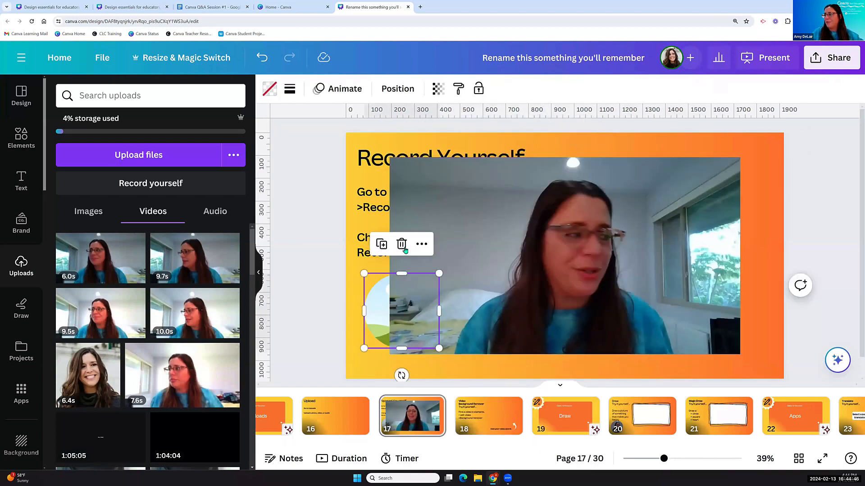
{"action": "left_click", "coordinate": [400, 246]}
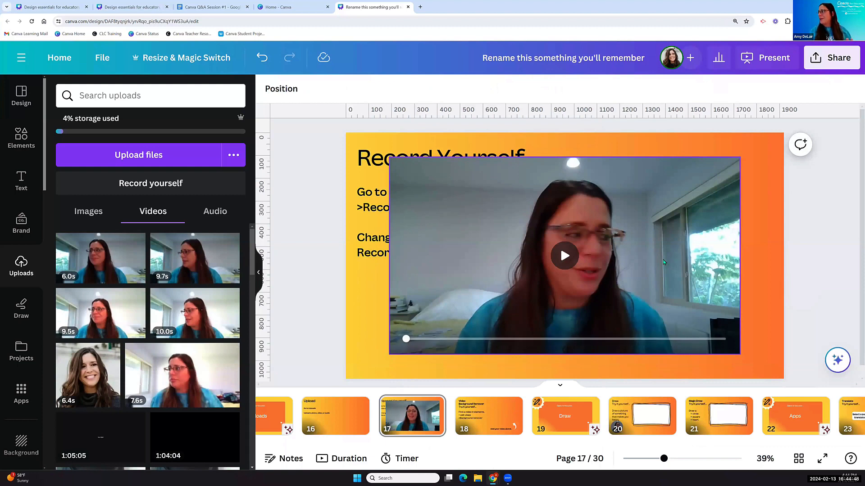
- Move the detached camera video slightly down on page 17 and remove its background with Background Remover
{"action": "left_click_drag", "start_coordinate": [701, 269], "coordinate": [705, 287]}
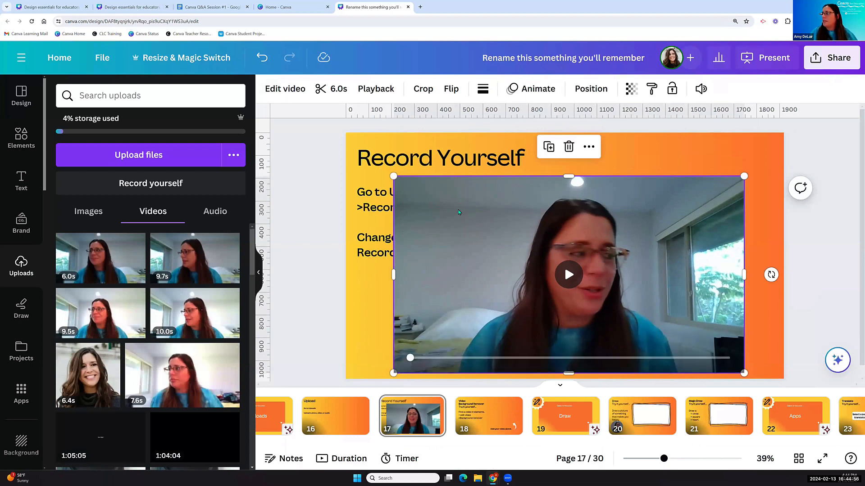
{"action": "left_click", "coordinate": [282, 88]}
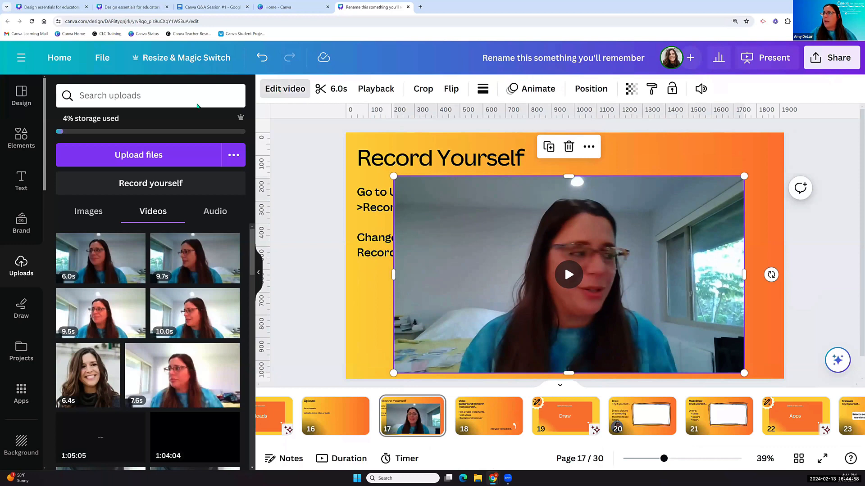
{"action": "left_click", "coordinate": [98, 98]}
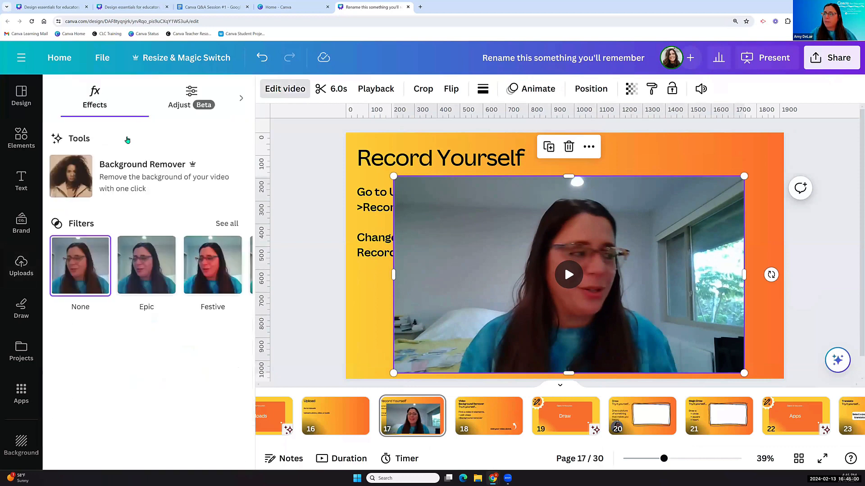
{"action": "left_click", "coordinate": [101, 178]}
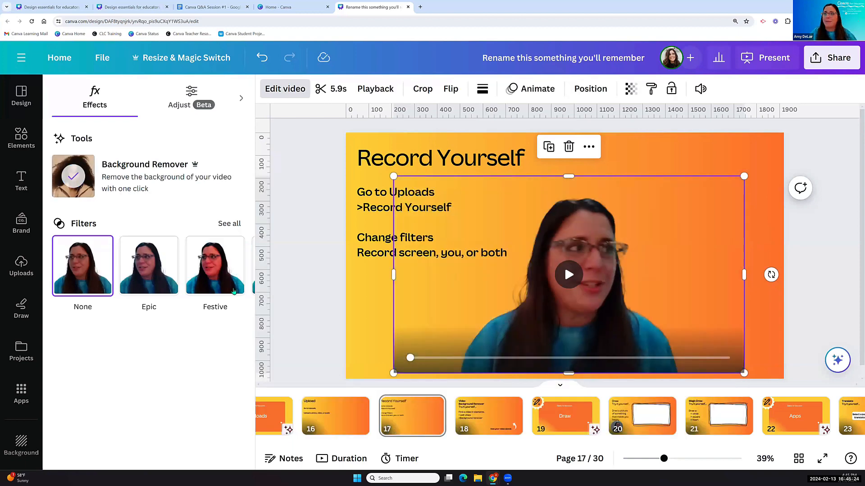
- Search the elements for "beach waves" and narrow the search to videos
{"action": "left_click", "coordinate": [21, 136]}
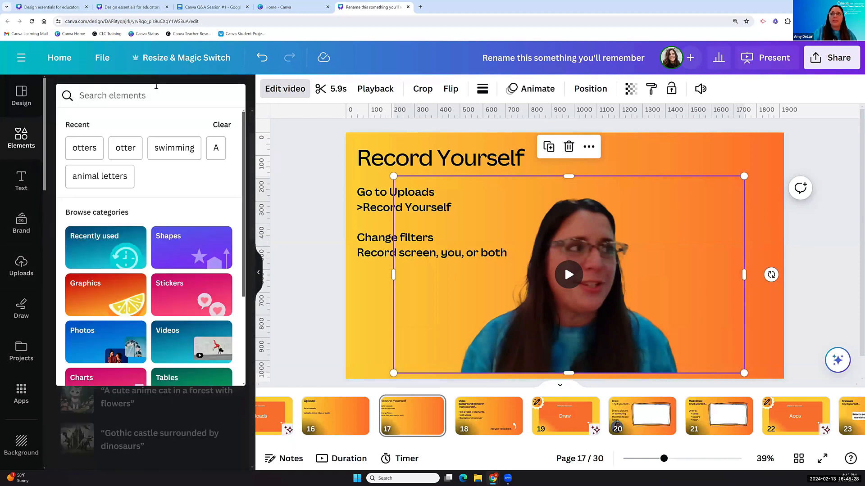
{"action": "type", "text": "beach "}
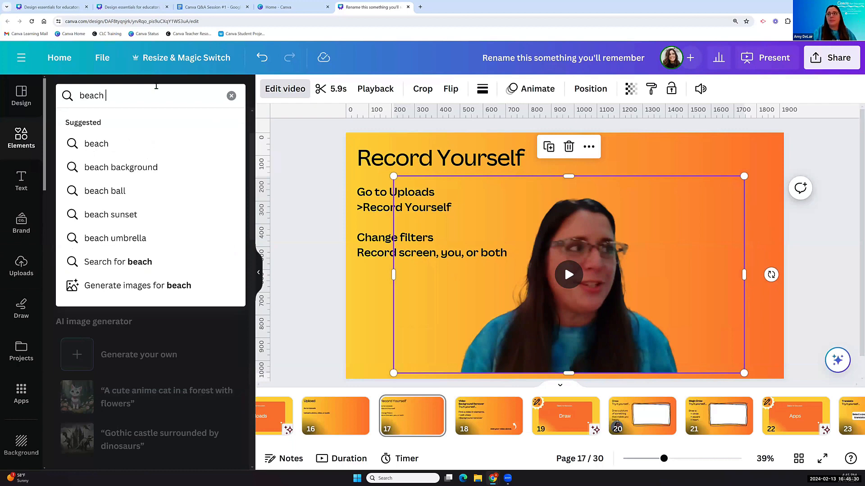
{"action": "type", "text": "waves"}
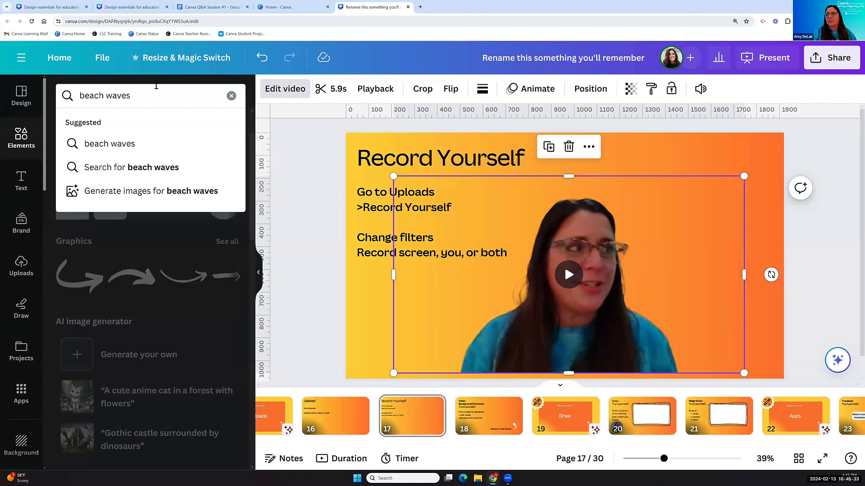
{"action": "key", "text": "Return"}
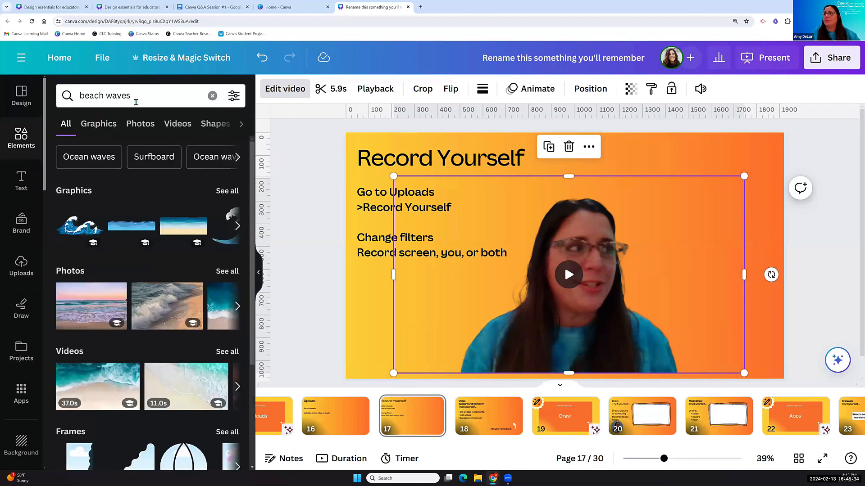
{"action": "left_click", "coordinate": [140, 125]}
{"action": "left_click", "coordinate": [178, 124]}
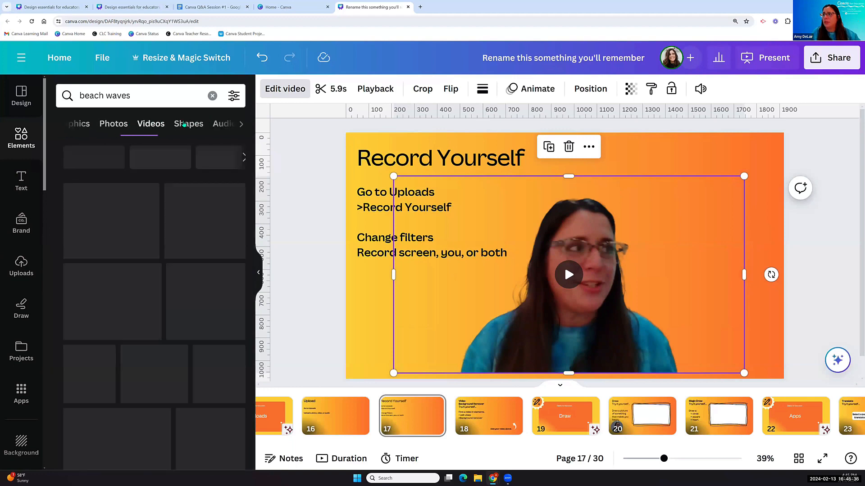
{"action": "scroll", "coordinate": [138, 369], "scroll_direction": "down", "scroll_amount": 1}
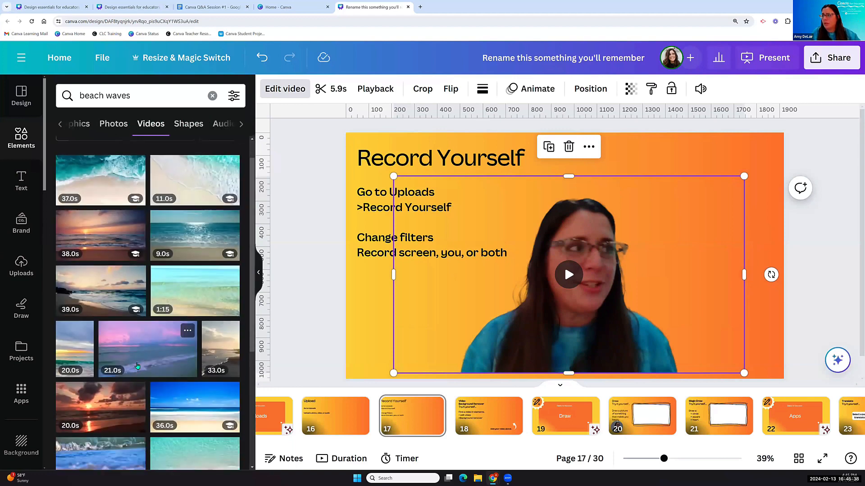
- Add the 9.0-second ocean waves video to page 17 and use it to replace the page background
{"action": "left_click", "coordinate": [185, 219]}
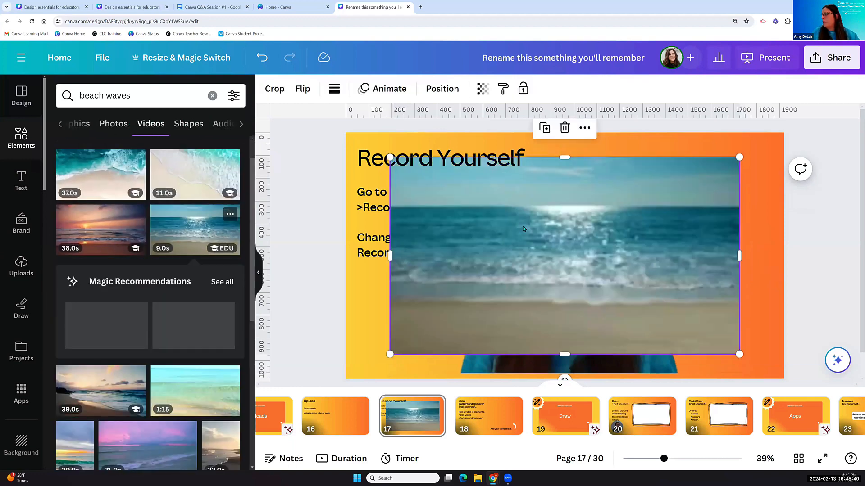
{"action": "right_click", "coordinate": [620, 231]}
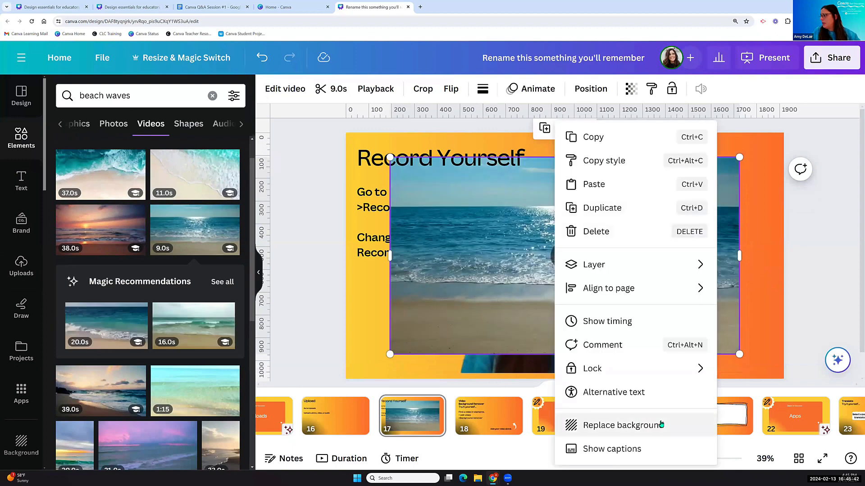
{"action": "left_click", "coordinate": [664, 421]}
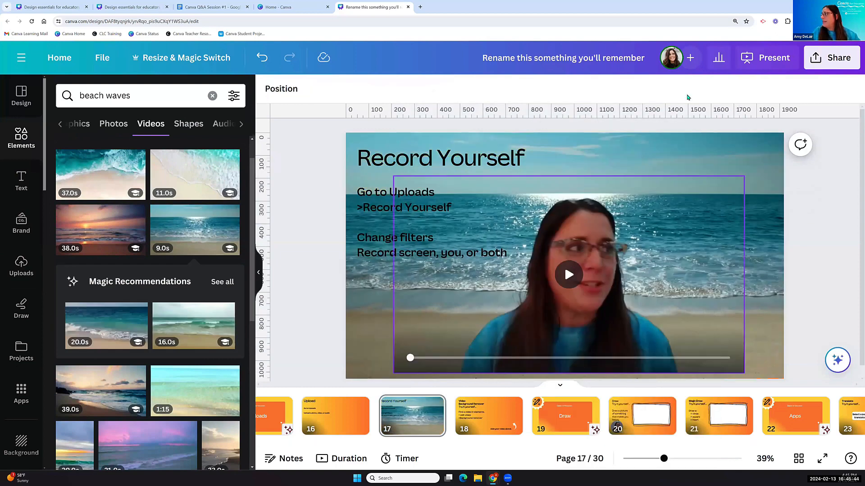
- Present page 17 full screen, play and pause its videos, and return to the editor
{"action": "left_click", "coordinate": [761, 63]}
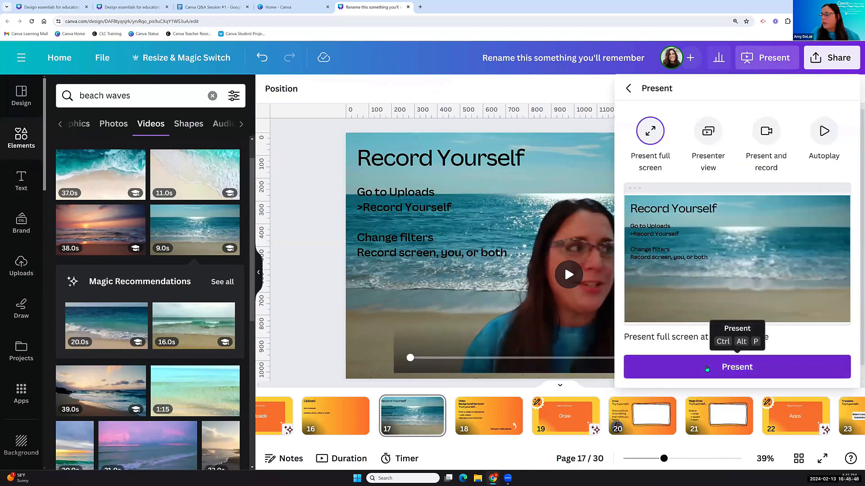
{"action": "left_click", "coordinate": [707, 368]}
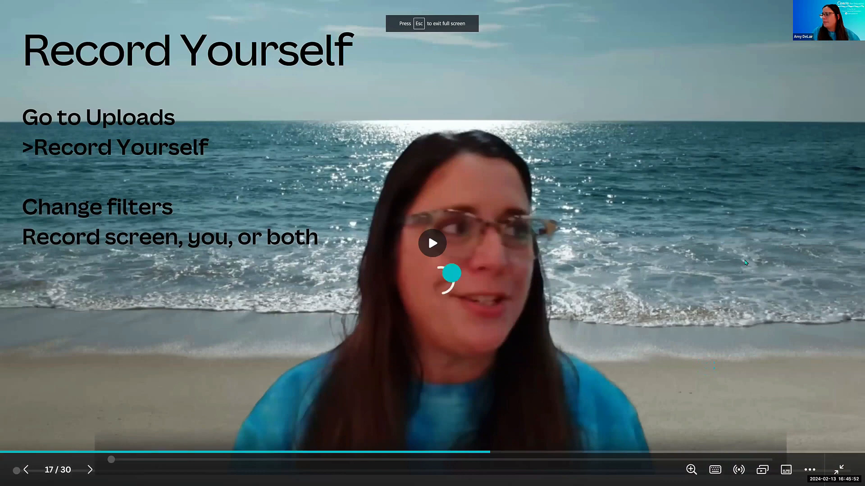
{"action": "left_click", "coordinate": [746, 263]}
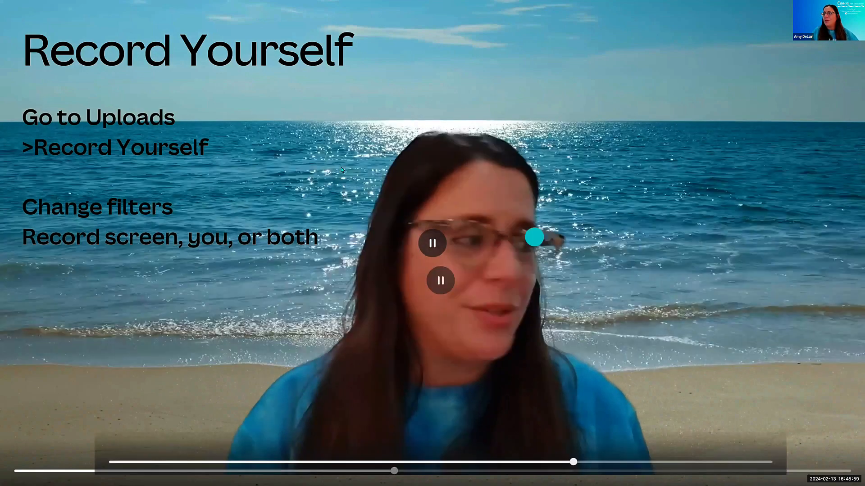
{"action": "left_click", "coordinate": [342, 170]}
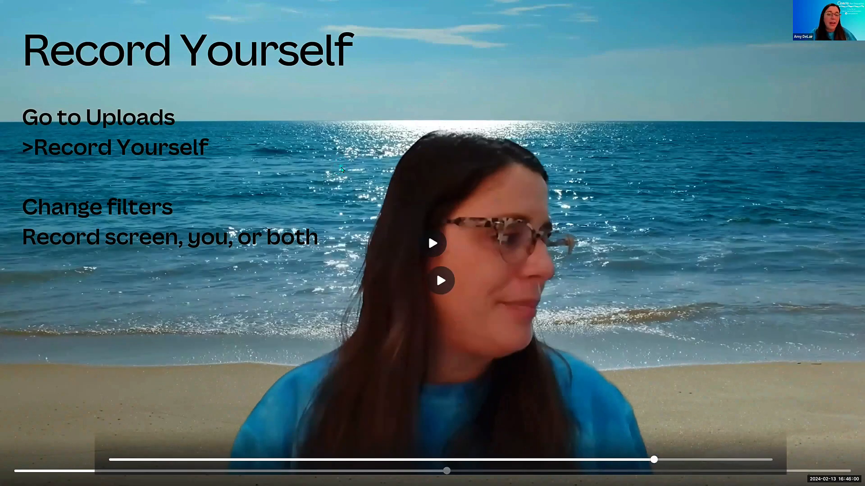
{"action": "key", "text": "Escape"}
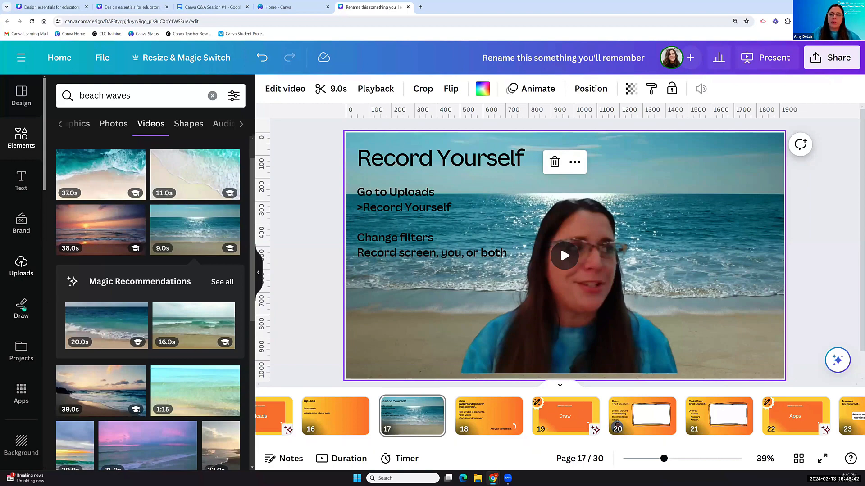
- Draw a turquoise wavy line with the marker across the white box on the Draw slide, page 20
{"action": "left_click", "coordinate": [52, 328]}
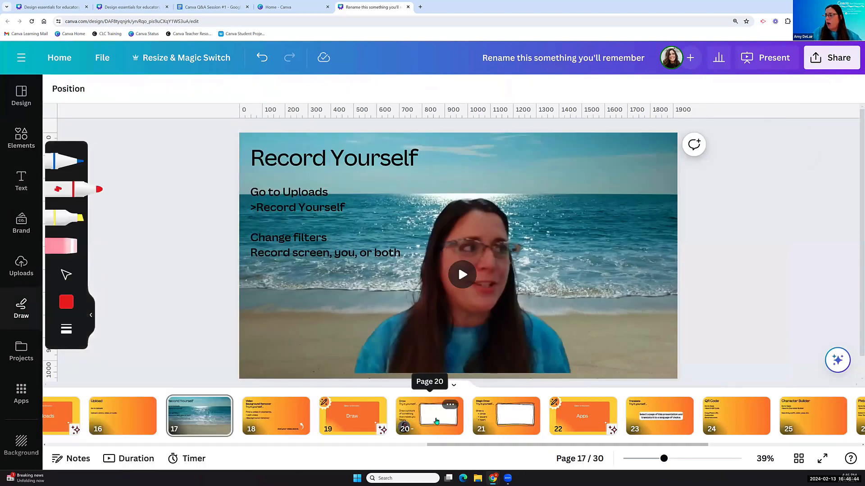
{"action": "left_click", "coordinate": [436, 422]}
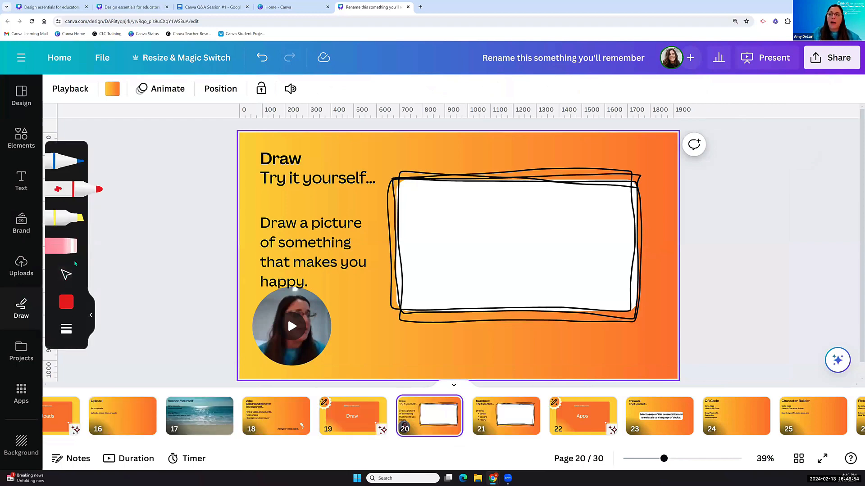
{"action": "left_click", "coordinate": [66, 302]}
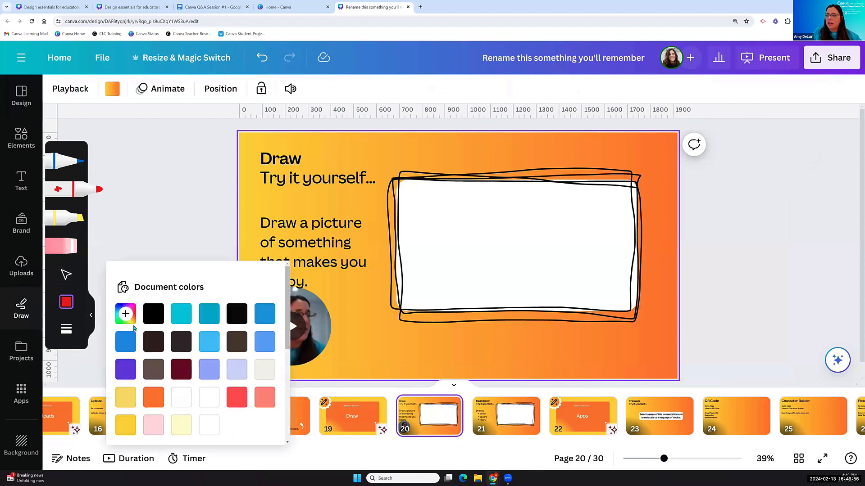
{"action": "left_click", "coordinate": [181, 314]}
{"action": "left_click_drag", "start_coordinate": [424, 257], "coordinate": [614, 256]}
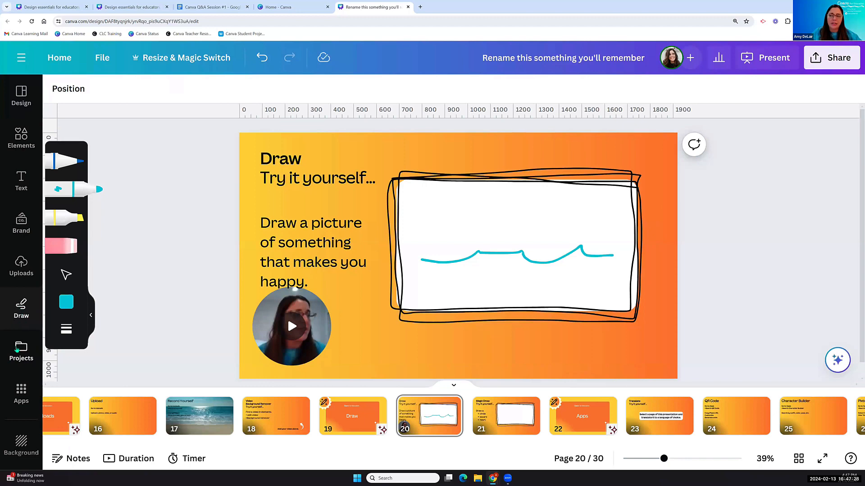
- View the saved designs and folders in your projects
{"action": "left_click", "coordinate": [20, 350]}
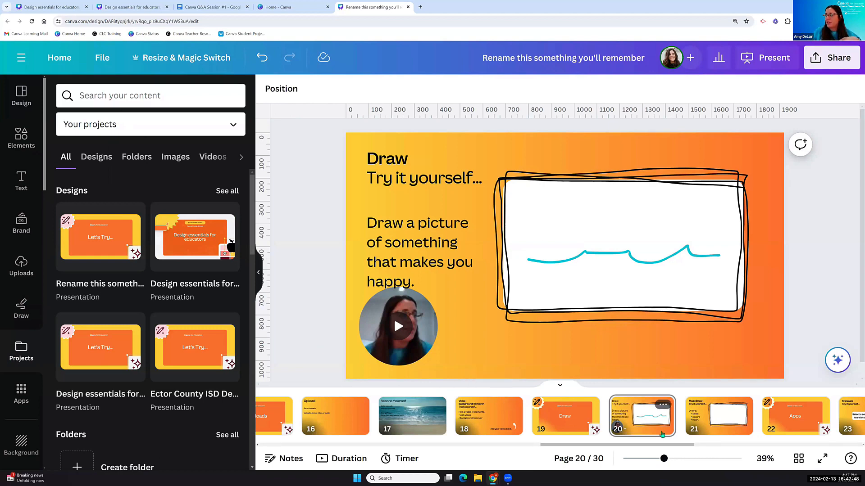
{"action": "left_click_drag", "start_coordinate": [620, 448], "coordinate": [681, 452]}
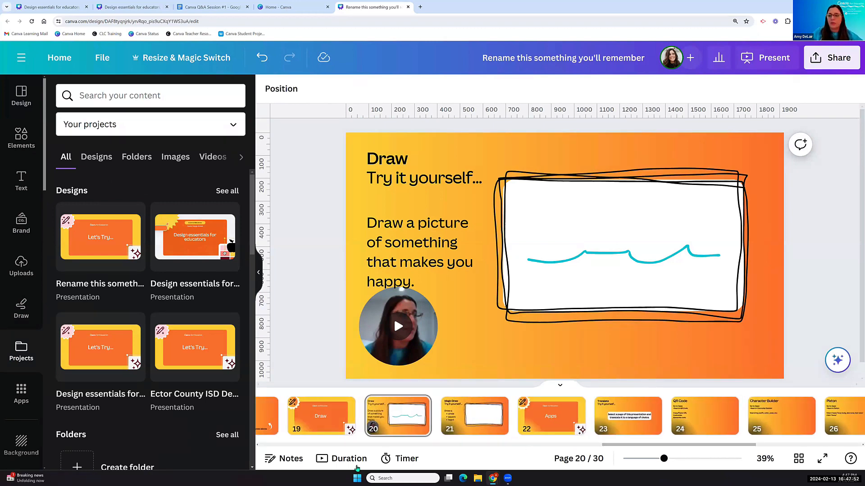
- Search the Canva apps for "translate" and open the Translate app
{"action": "left_click", "coordinate": [17, 399]}
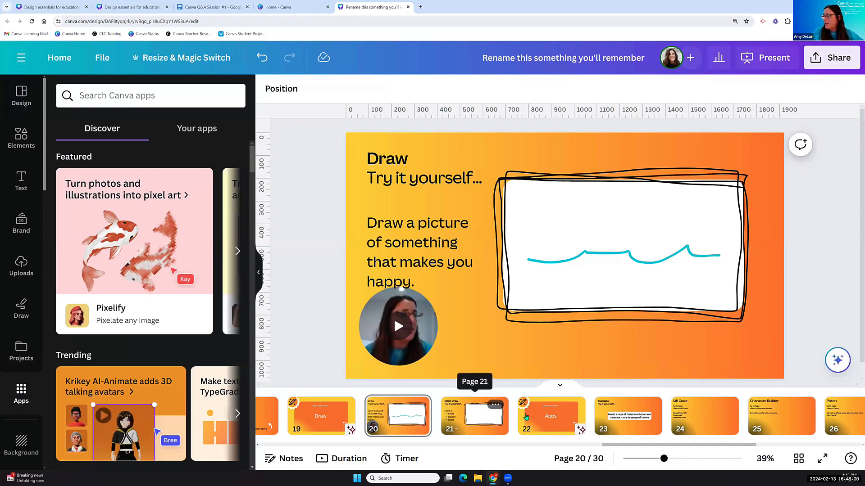
{"action": "left_click", "coordinate": [110, 92]}
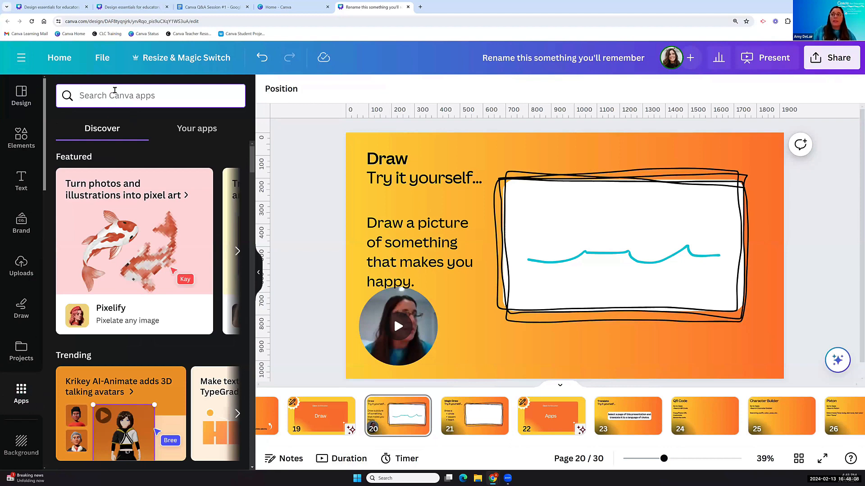
{"action": "type", "text": "translate"}
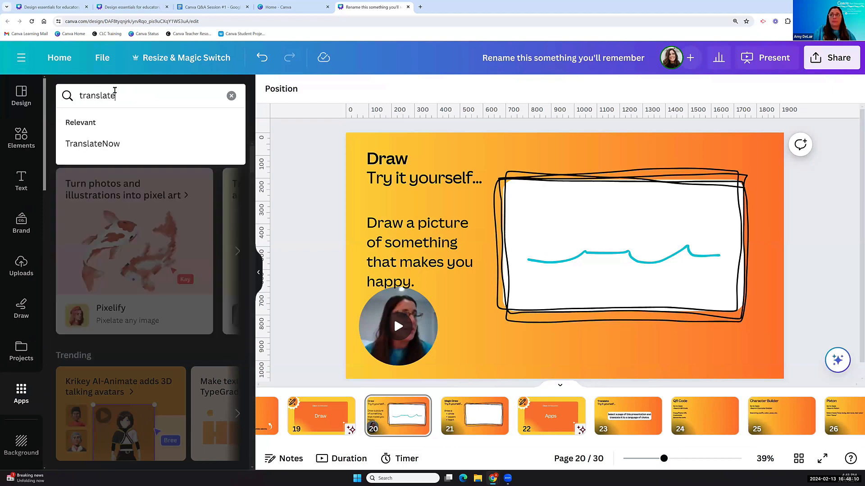
{"action": "key", "text": "Return"}
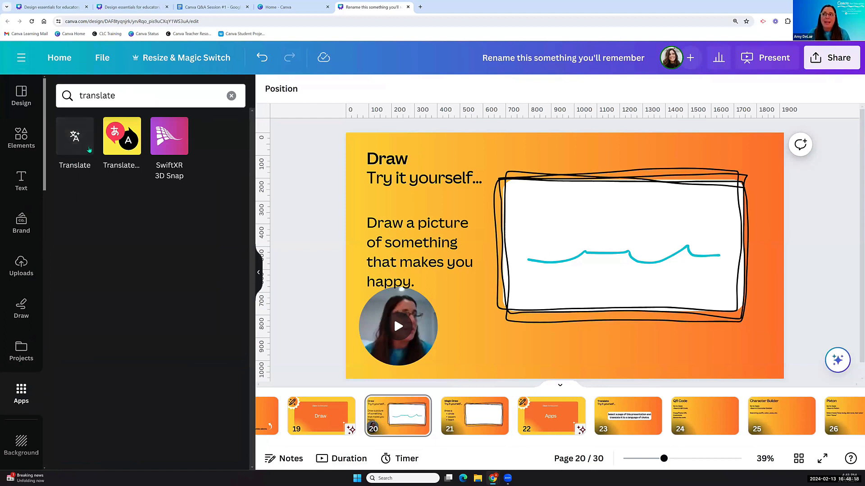
{"action": "left_click", "coordinate": [74, 132]}
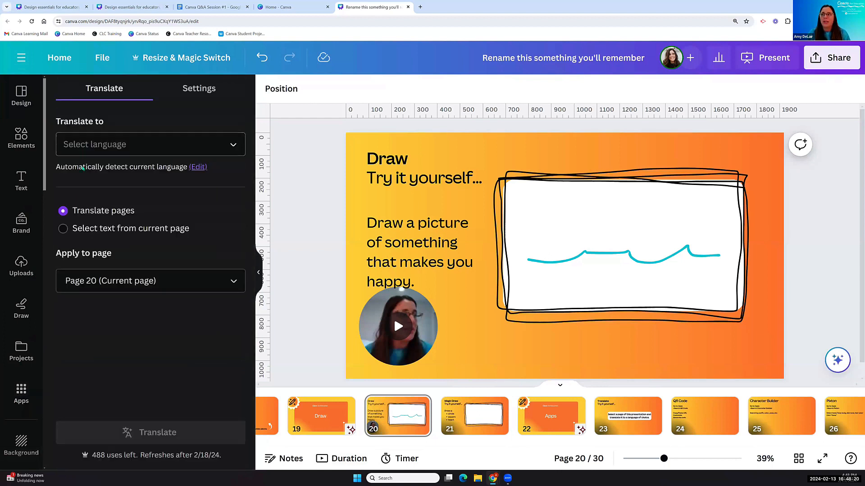
- Set the translation's target language to Spanish and go to the Translate slide, page 23
{"action": "left_click", "coordinate": [82, 145]}
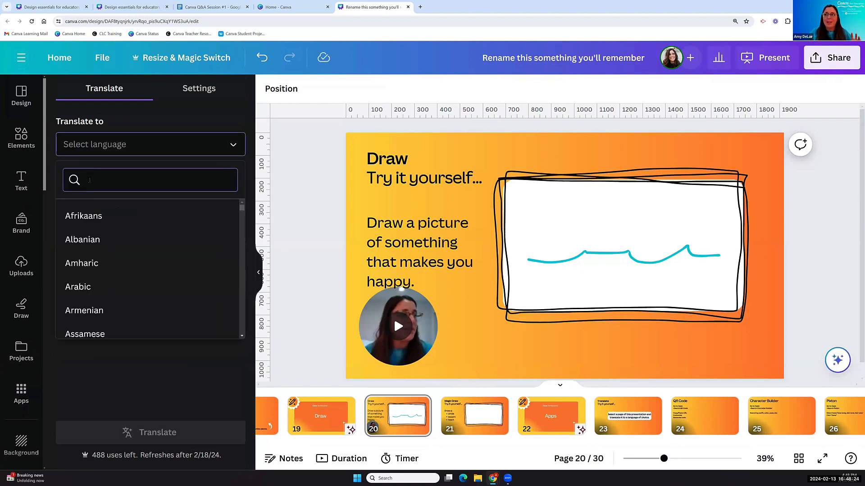
{"action": "type", "text": "s"}
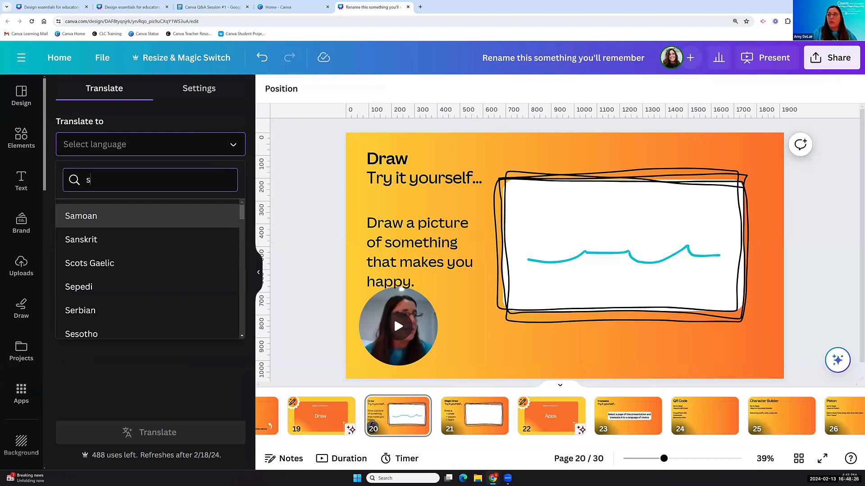
{"action": "type", "text": "pani"}
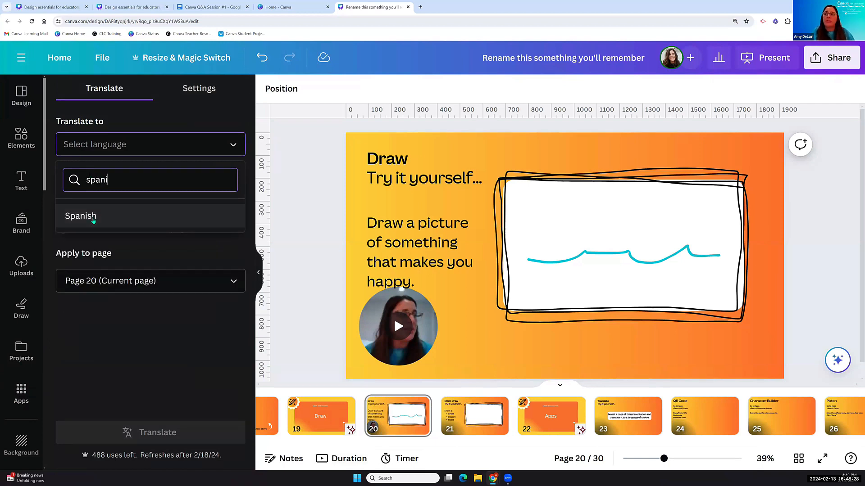
{"action": "left_click", "coordinate": [93, 219]}
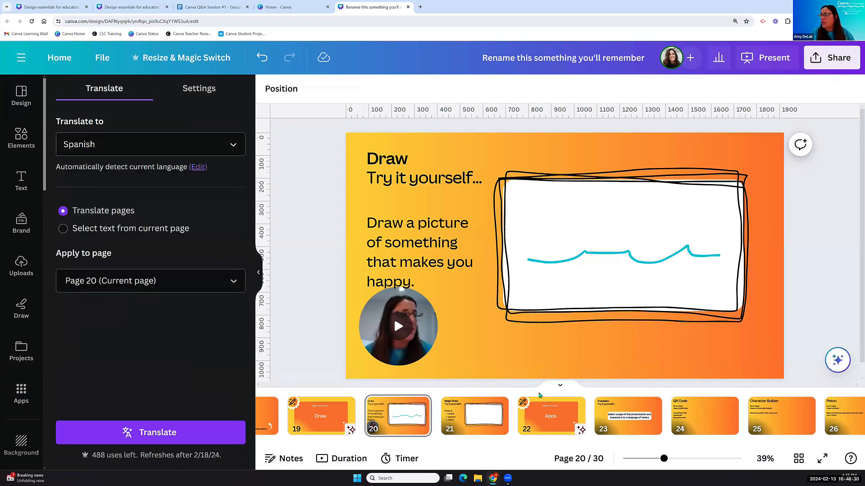
{"action": "left_click", "coordinate": [636, 421]}
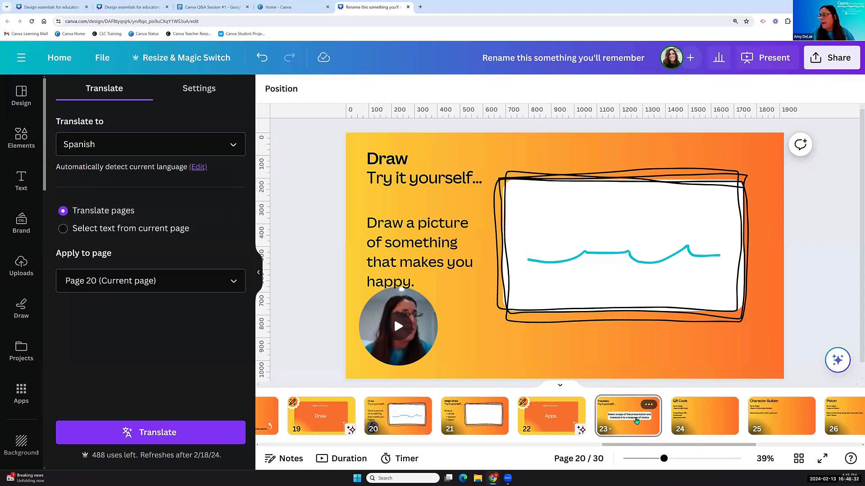